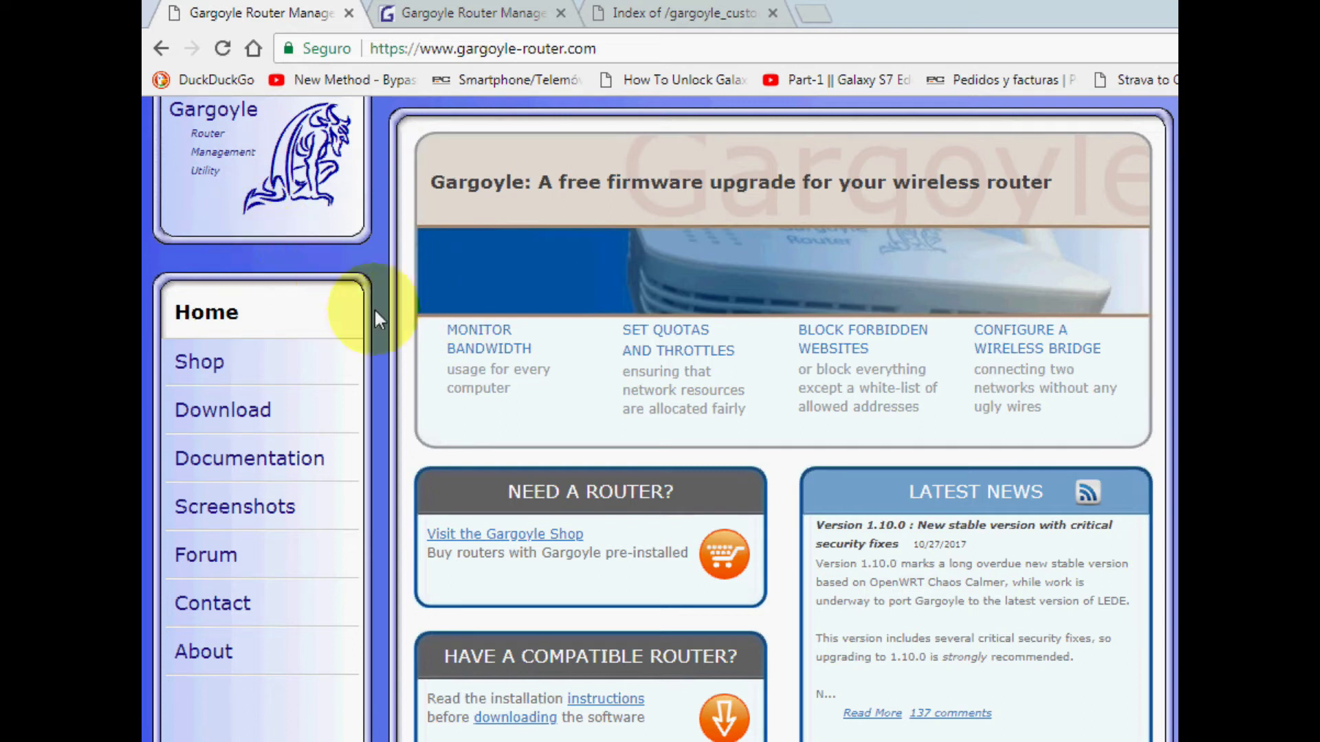
- Drag the 'Index of /gargoyle_custom' tab into second place and show the router's Status tab (Gargoyle 1.9.X)
scroll(377, 305, "down", 1)
scroll(377, 297, "up", 1)
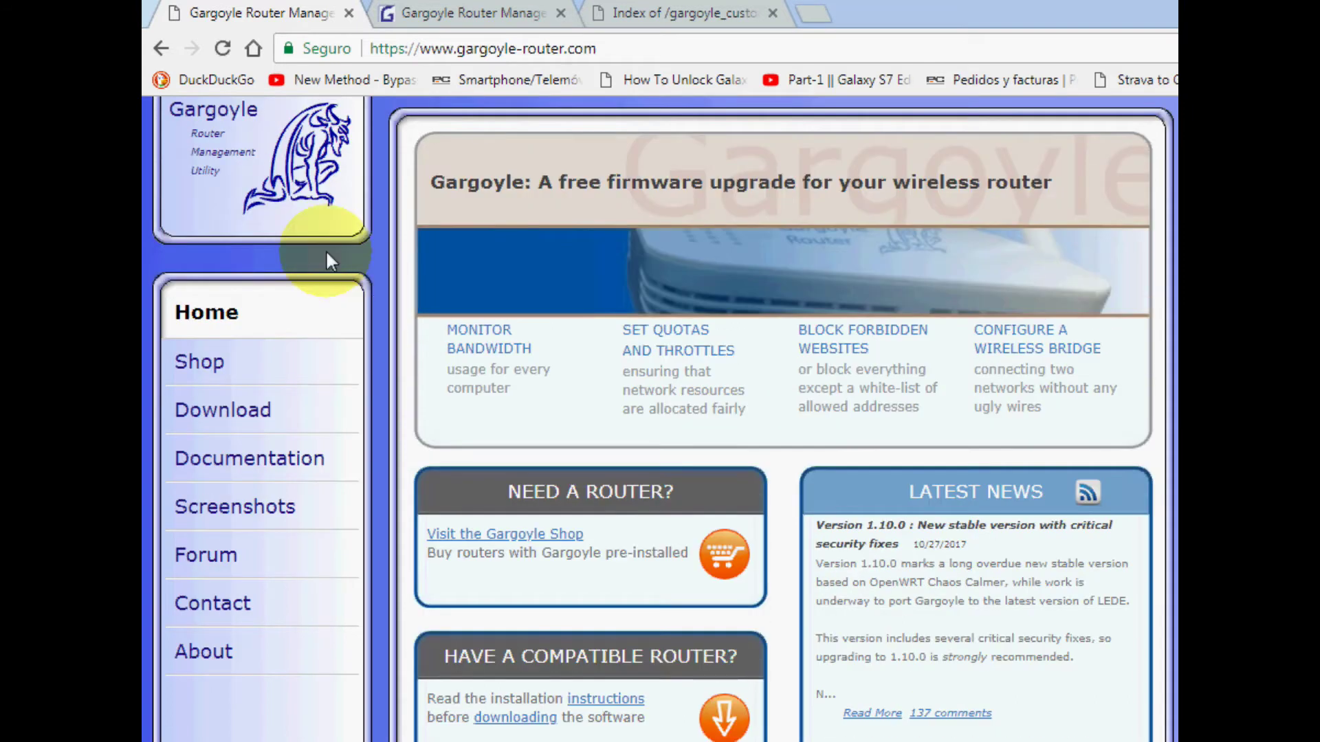
scroll(421, 334, "down", 3)
scroll(316, 184, "up", 3)
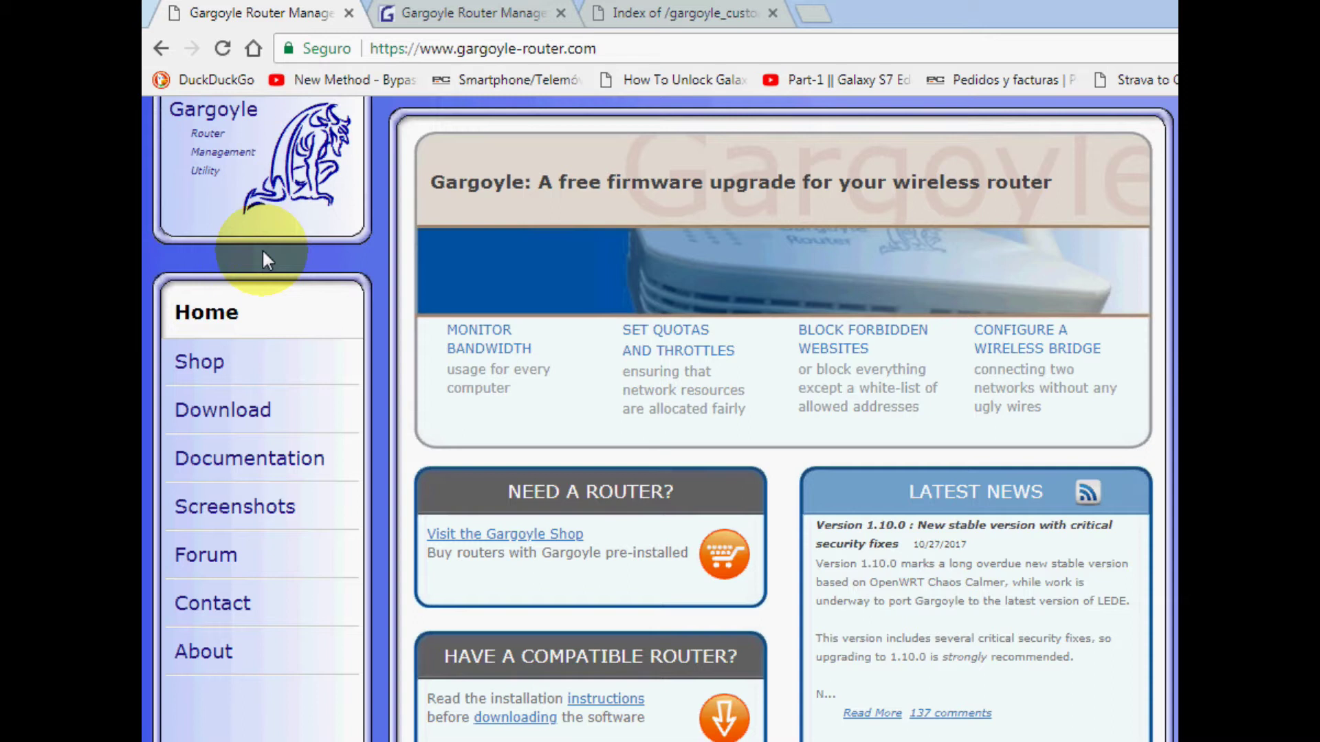
left_click(459, 7)
left_click(337, 10)
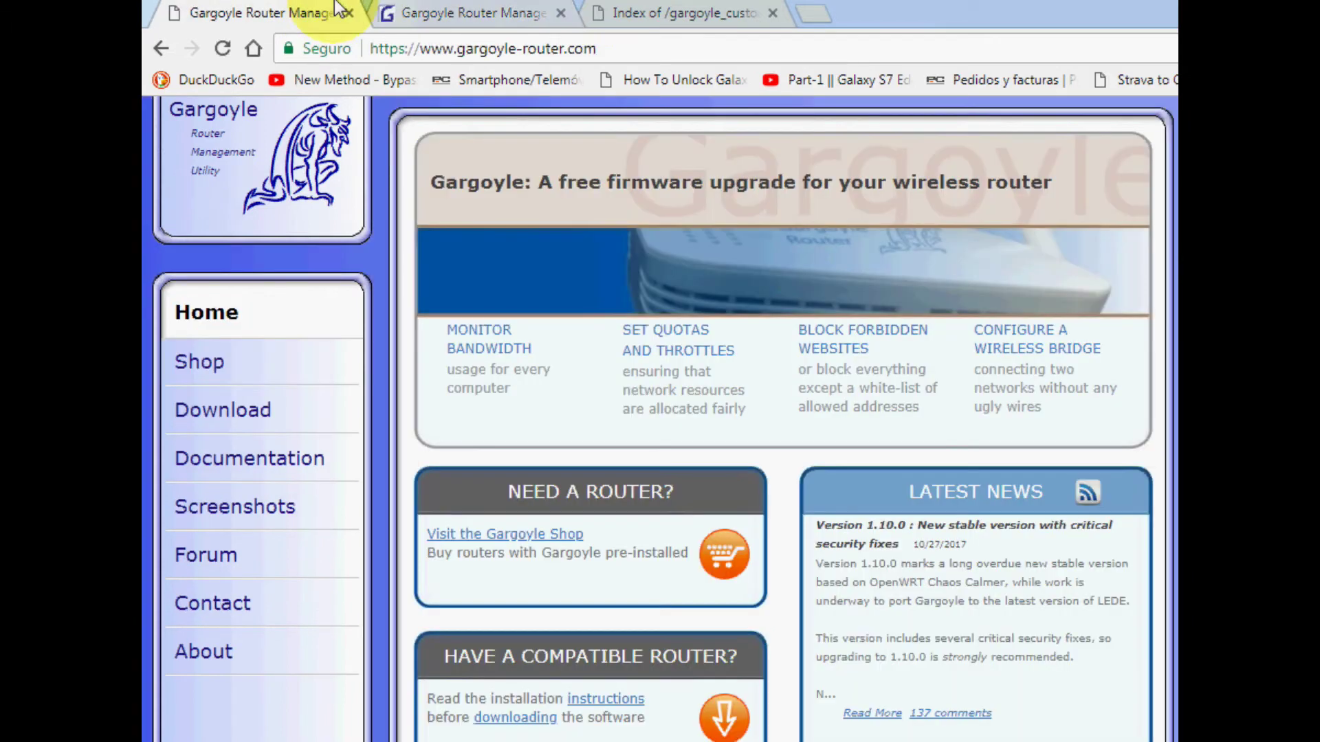
left_click_drag(687, 14, 472, 26)
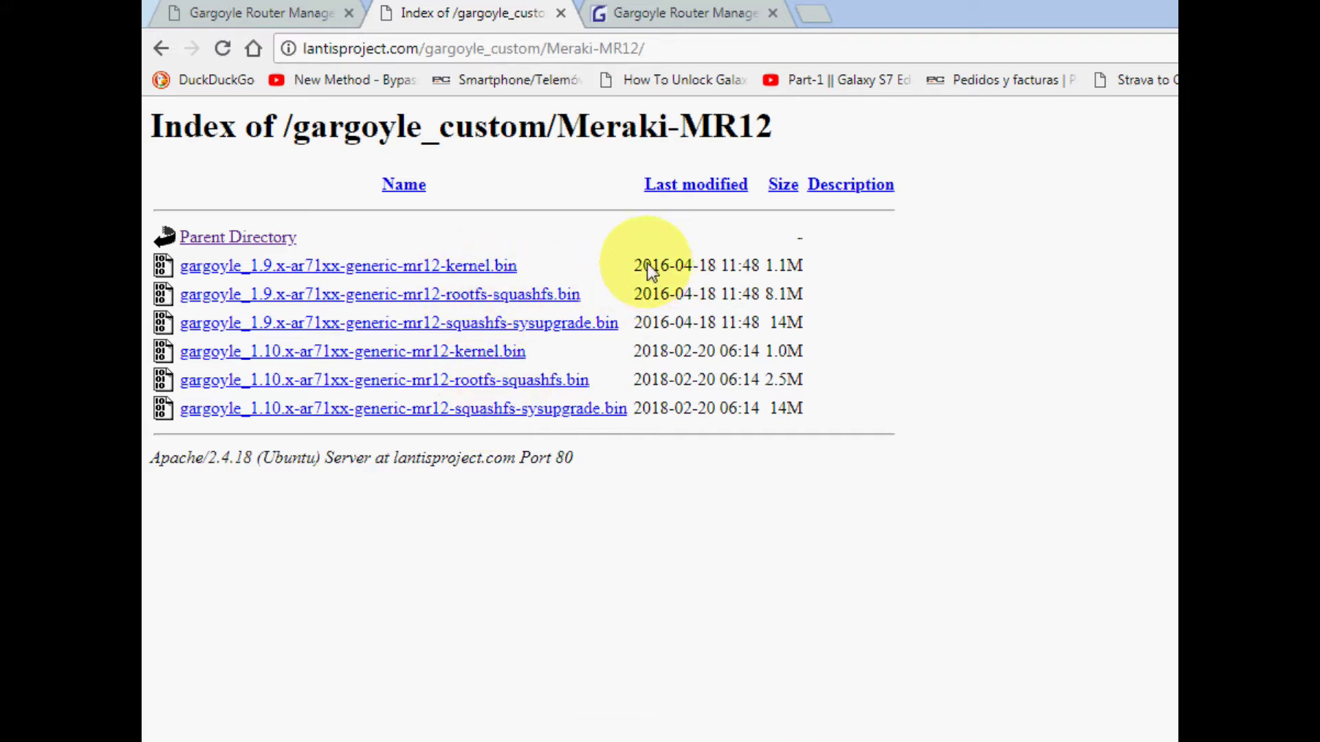
left_click(684, 13)
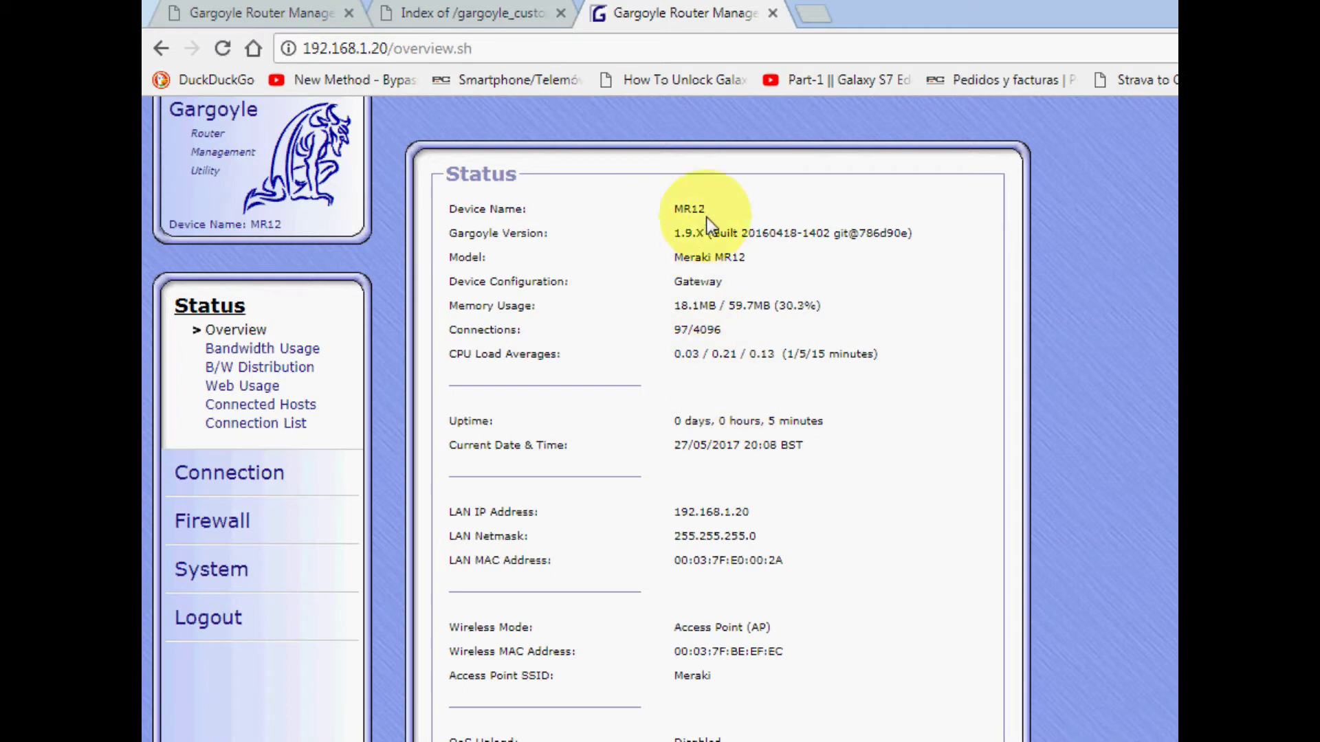
- Log back in with the admin password and open the System section's Router Access page
left_click(451, 6)
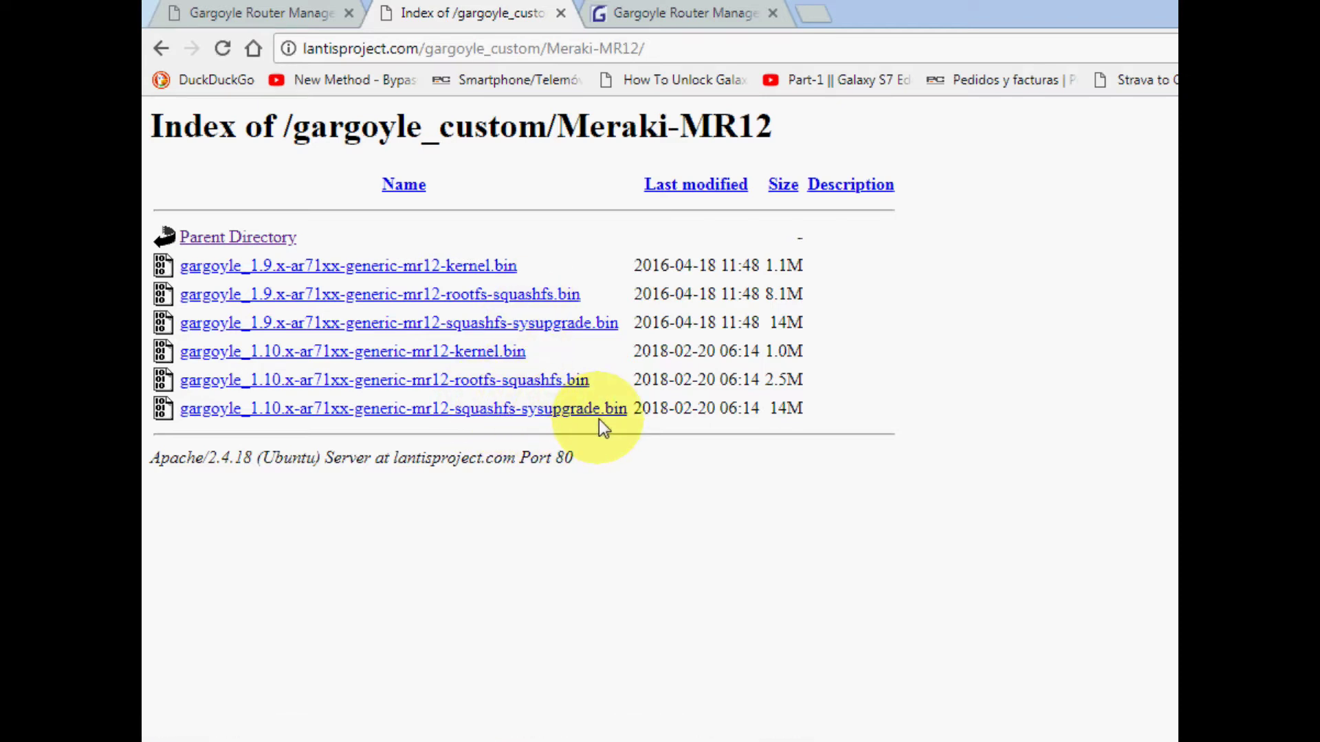
left_click(605, 14)
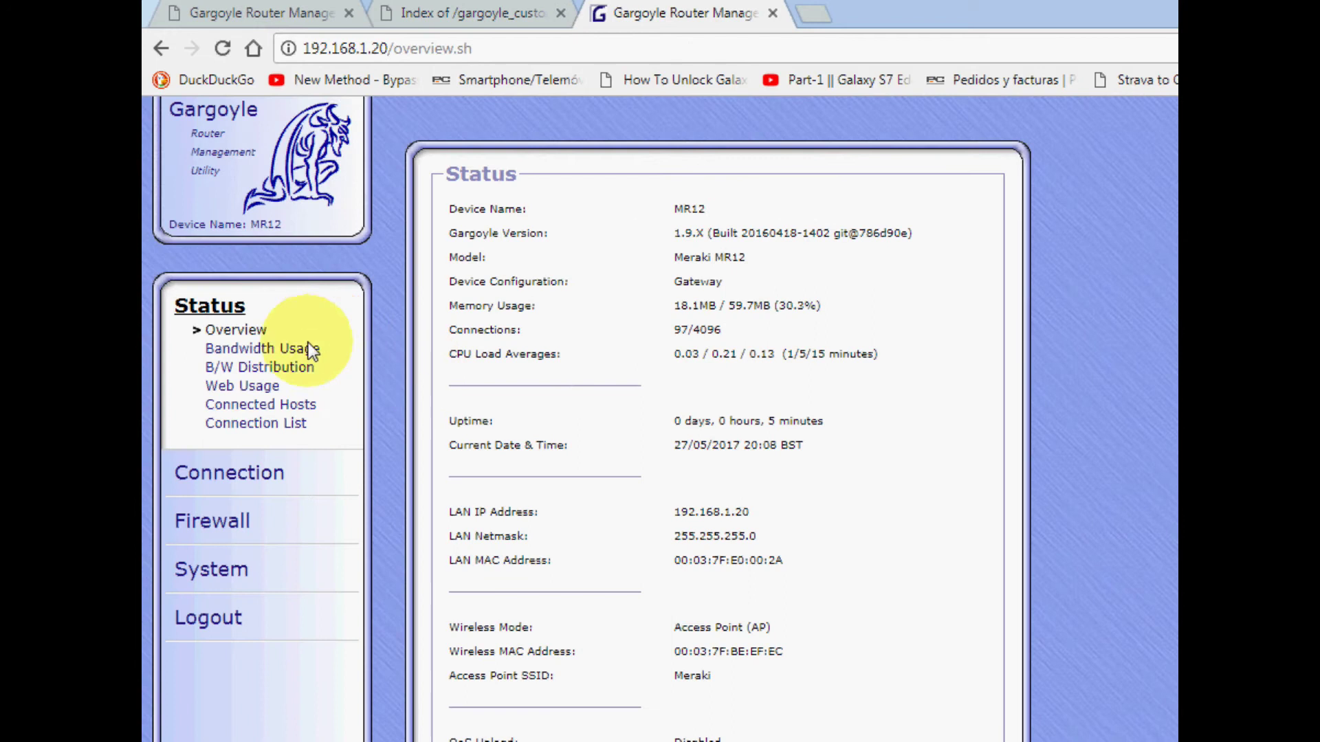
left_click(195, 571)
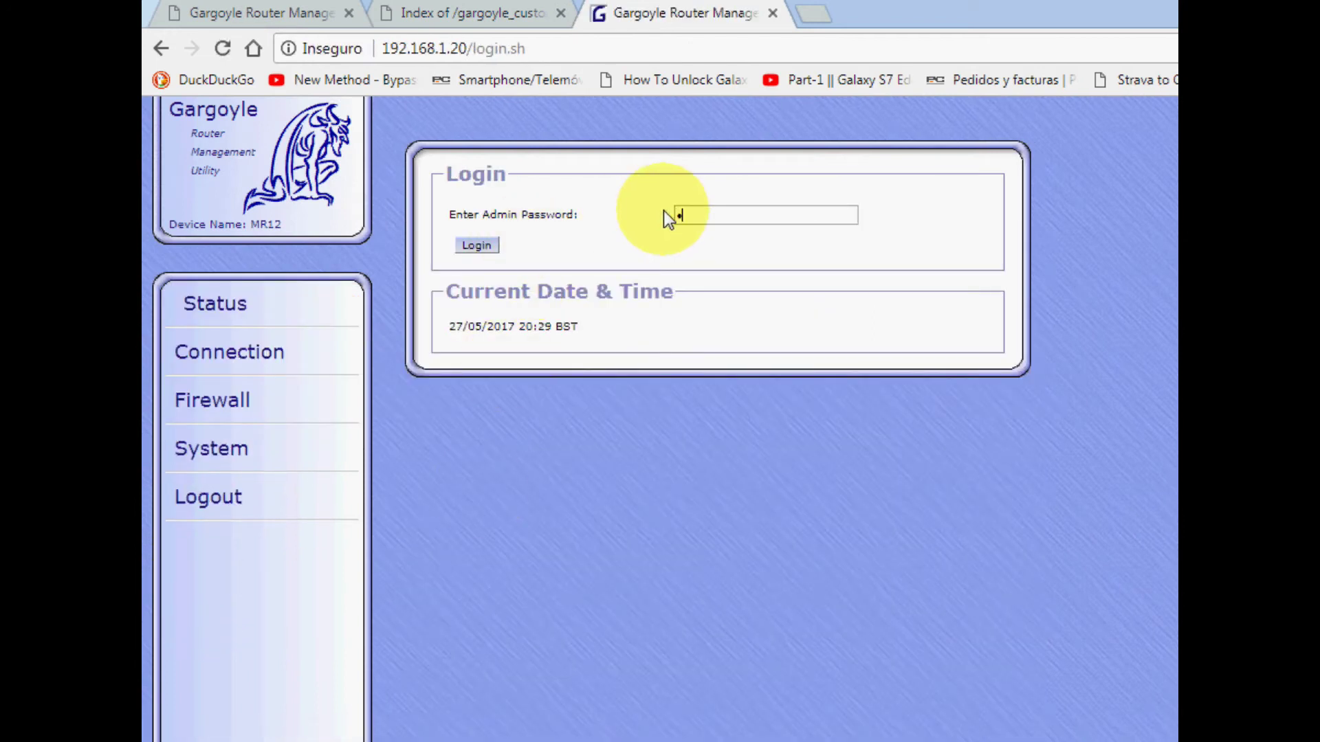
type("******")
key("Return")
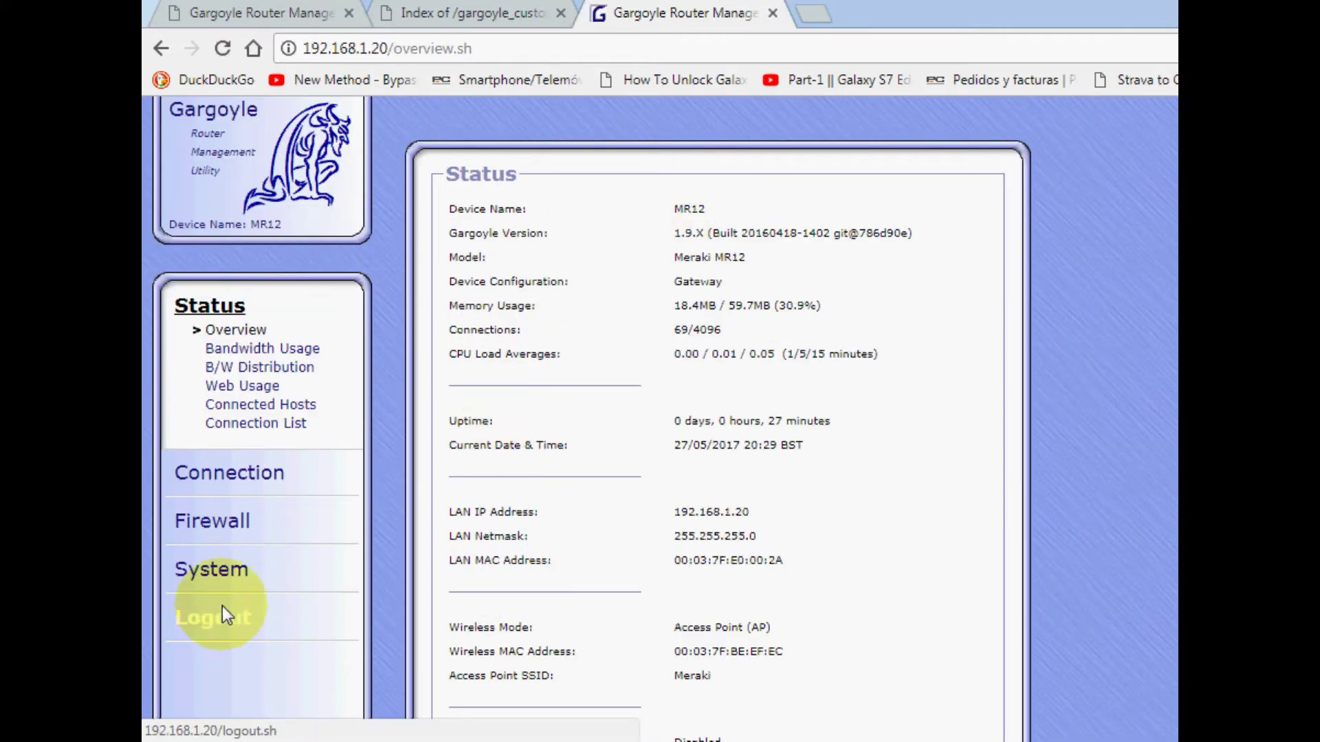
left_click(213, 567)
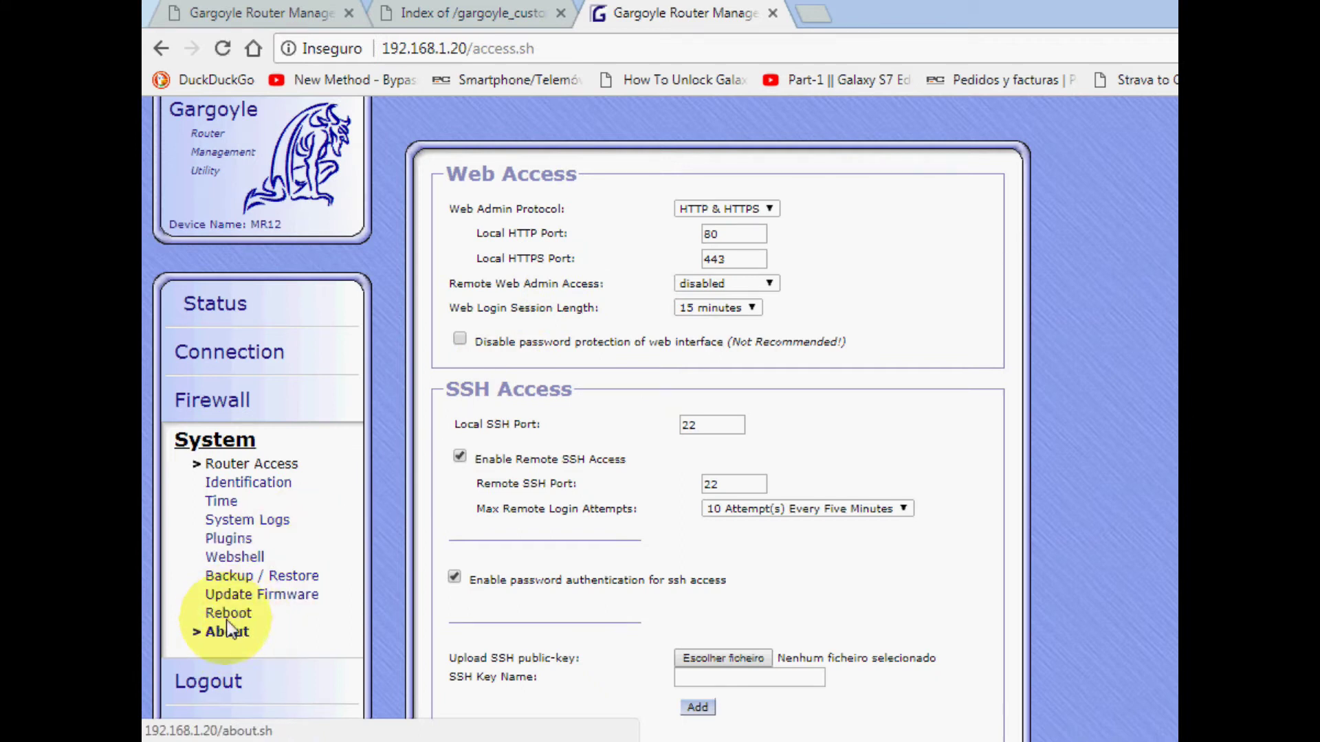
- Choose gargoyle_1.10.x-ar71xx-generic-mr12-squashfs-sysupgrade.bin from the Meraki MR12 folder as the firmware file
left_click(229, 594)
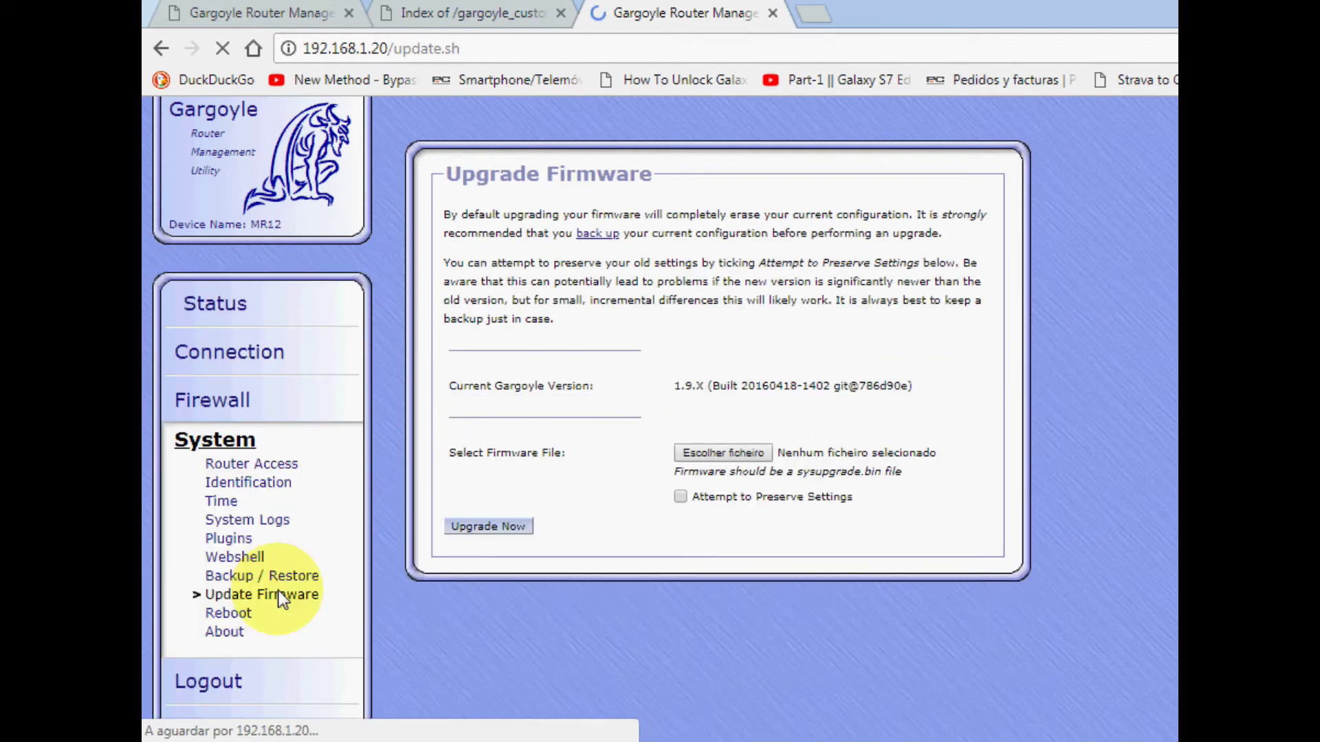
left_click(714, 454)
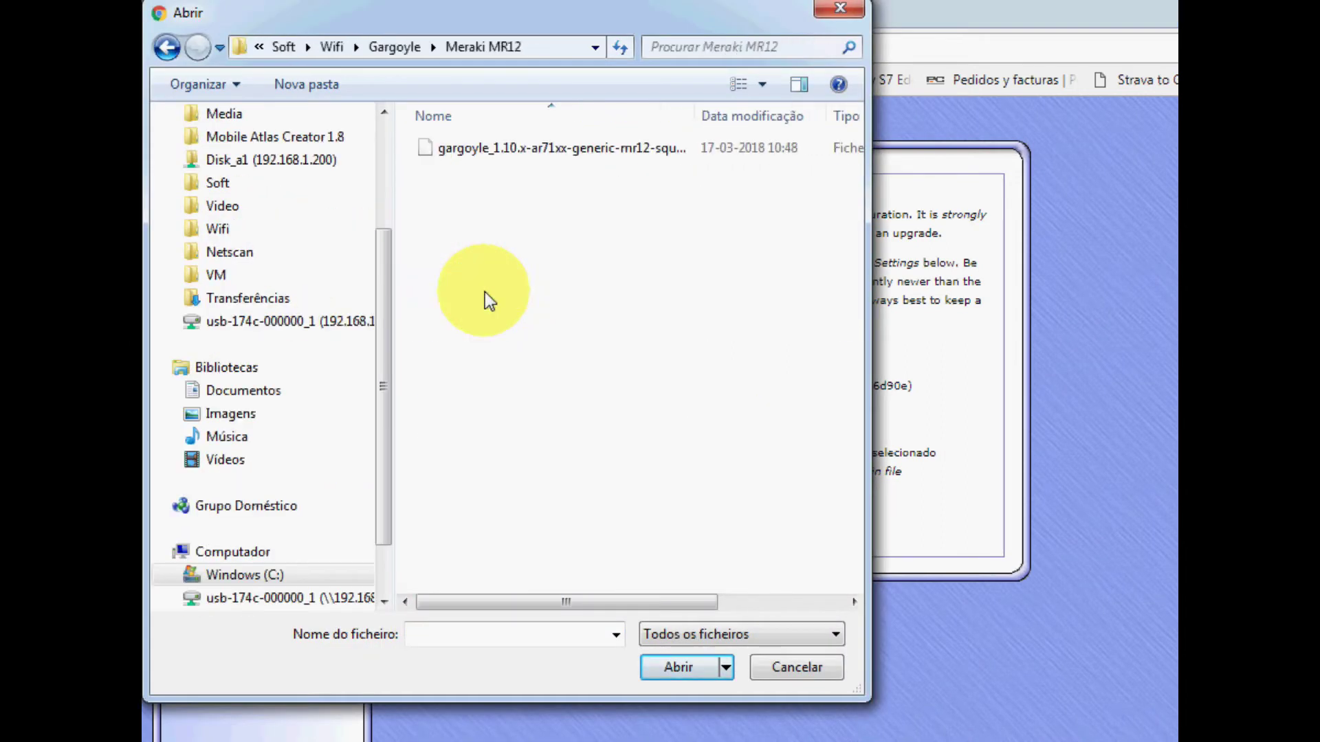
left_click(547, 150)
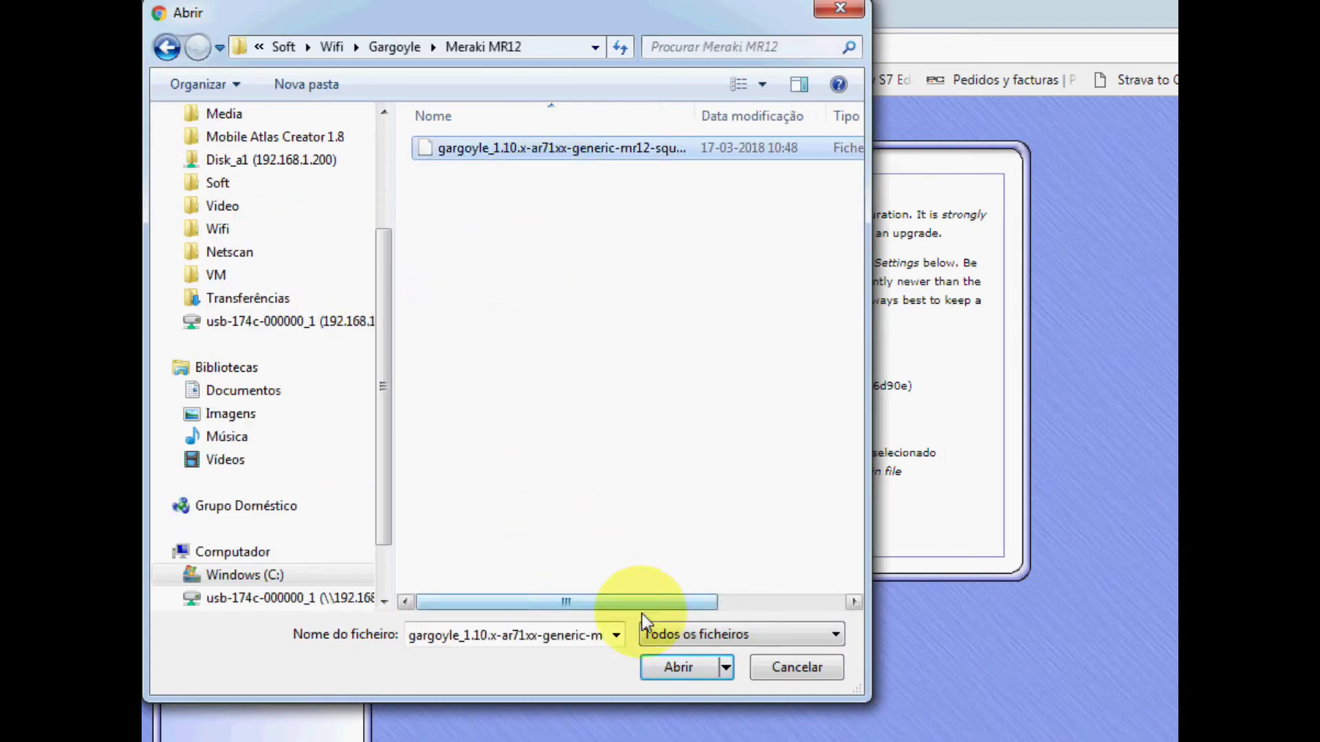
double_click(694, 109)
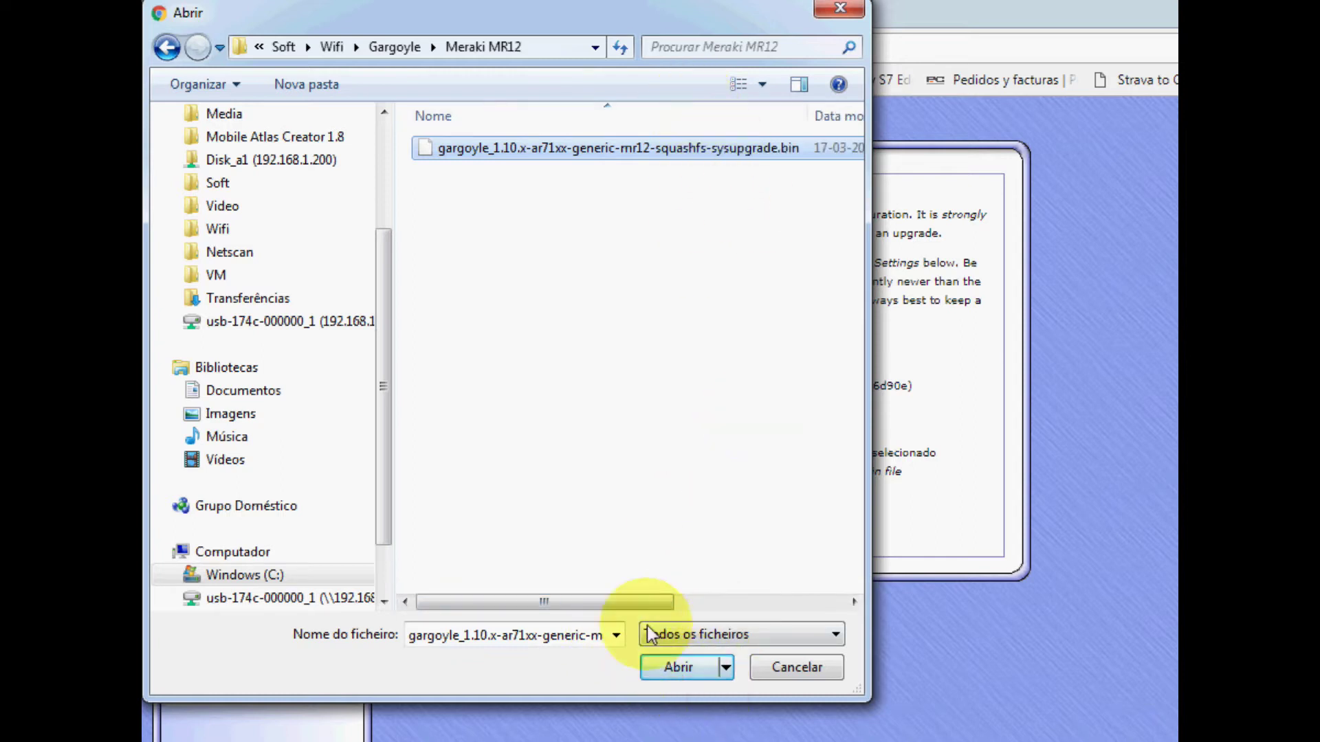
mouse_move(639, 602)
left_mouse_down()
mouse_move(804, 602)
mouse_move(636, 605)
left_mouse_up()
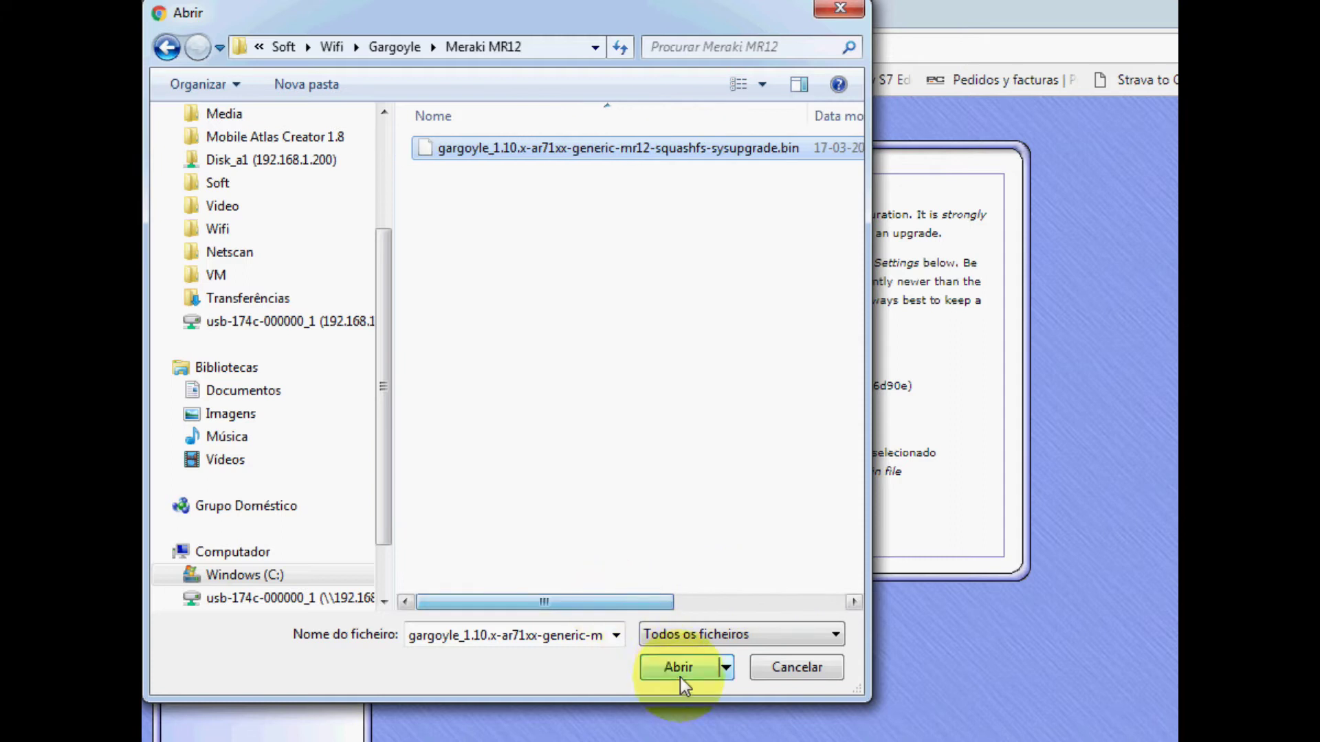
left_click(679, 668)
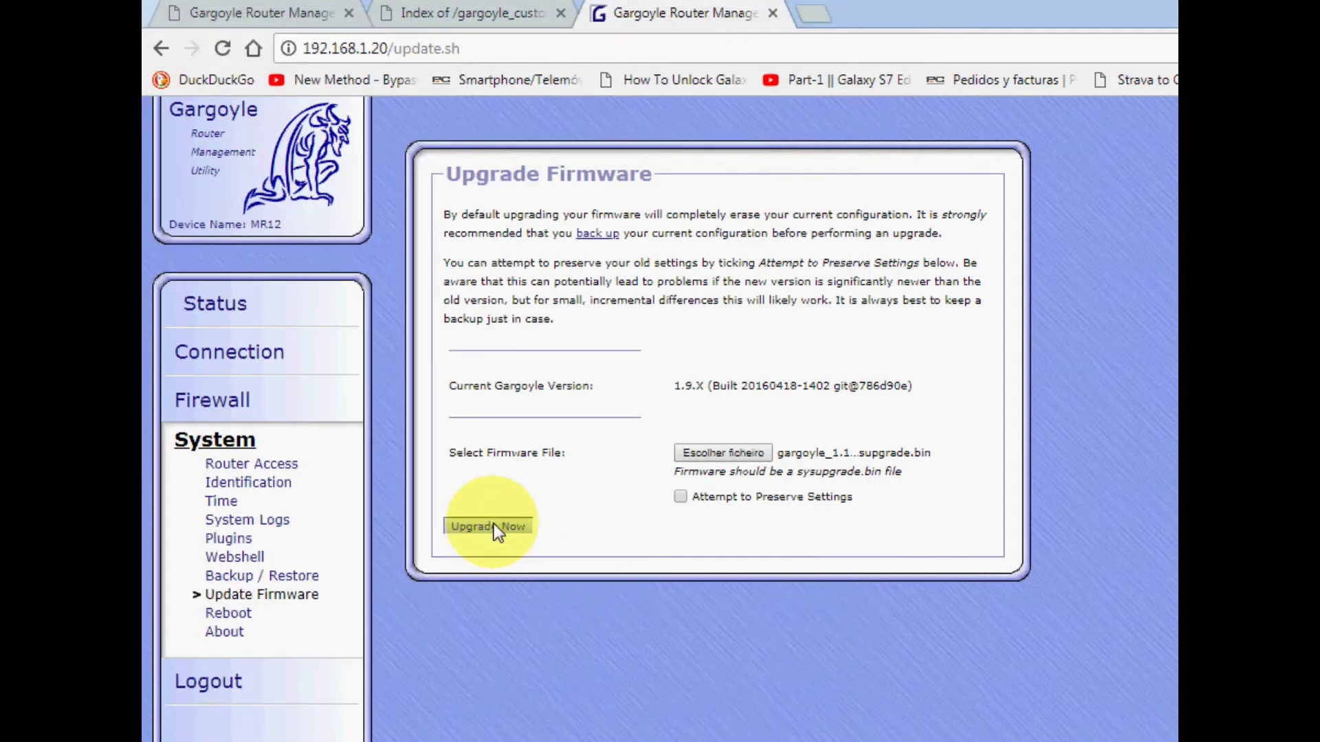
- Open Task Manager on its Networking graphs and move it aside beside the browser
key("ctrl+shift+Escape")
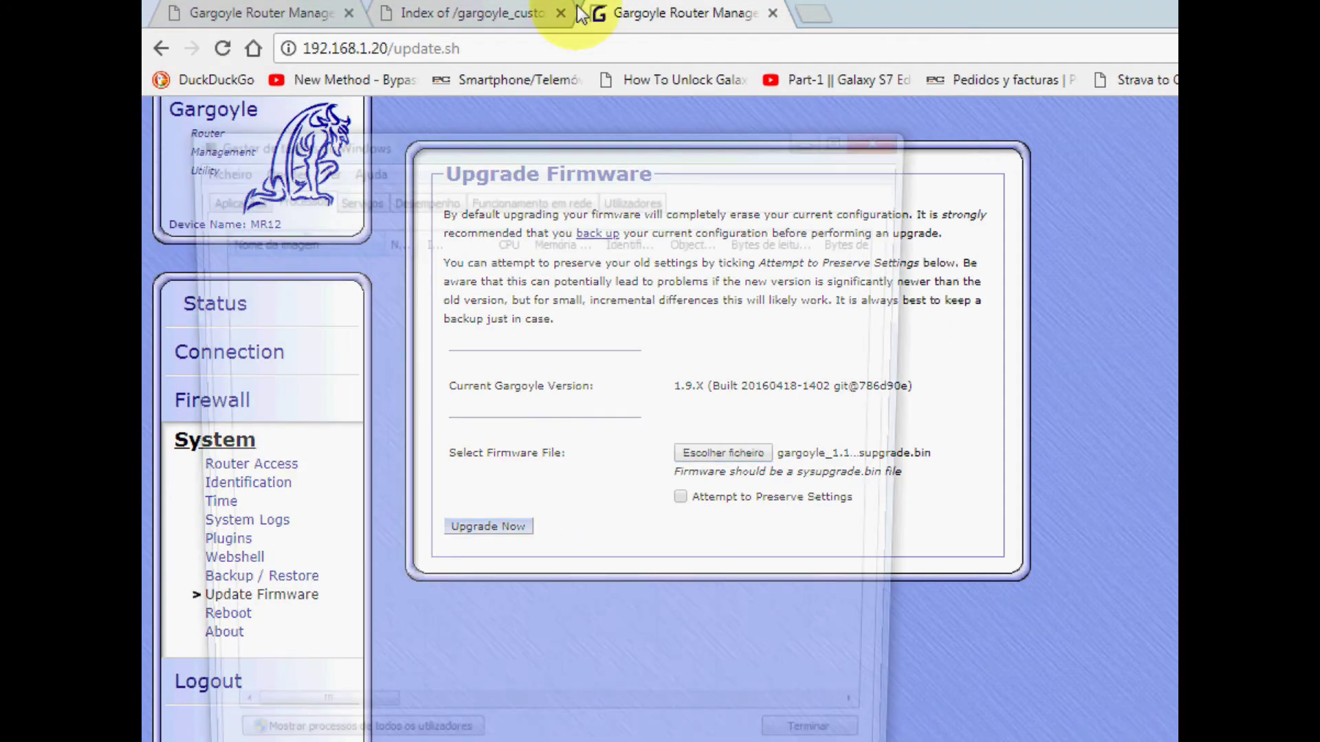
left_click(545, 198)
left_click_drag(621, 149, 1285, 90)
left_click_drag(1113, 78, 1175, 75)
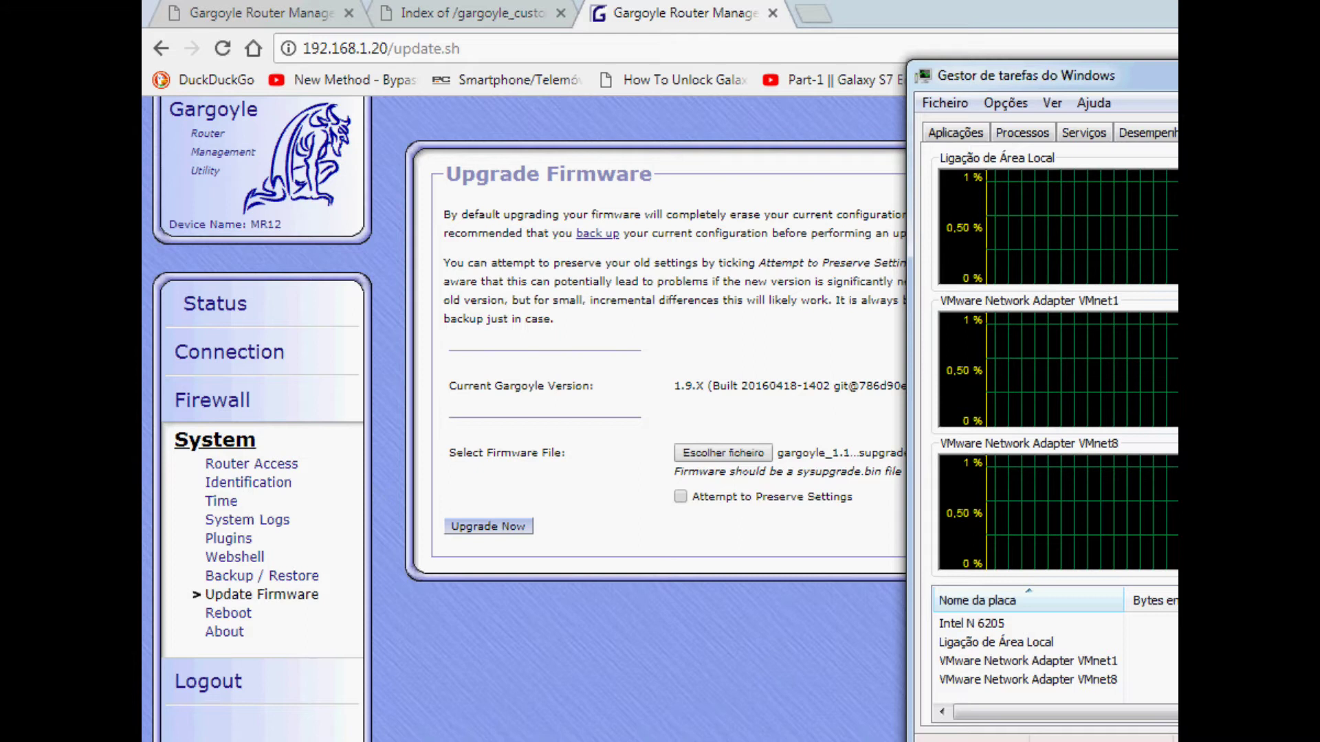
- Start the firmware upgrade, confirm erasing settings, and watch the upload traffic in Task Manager
left_click(494, 525)
left_click(494, 525)
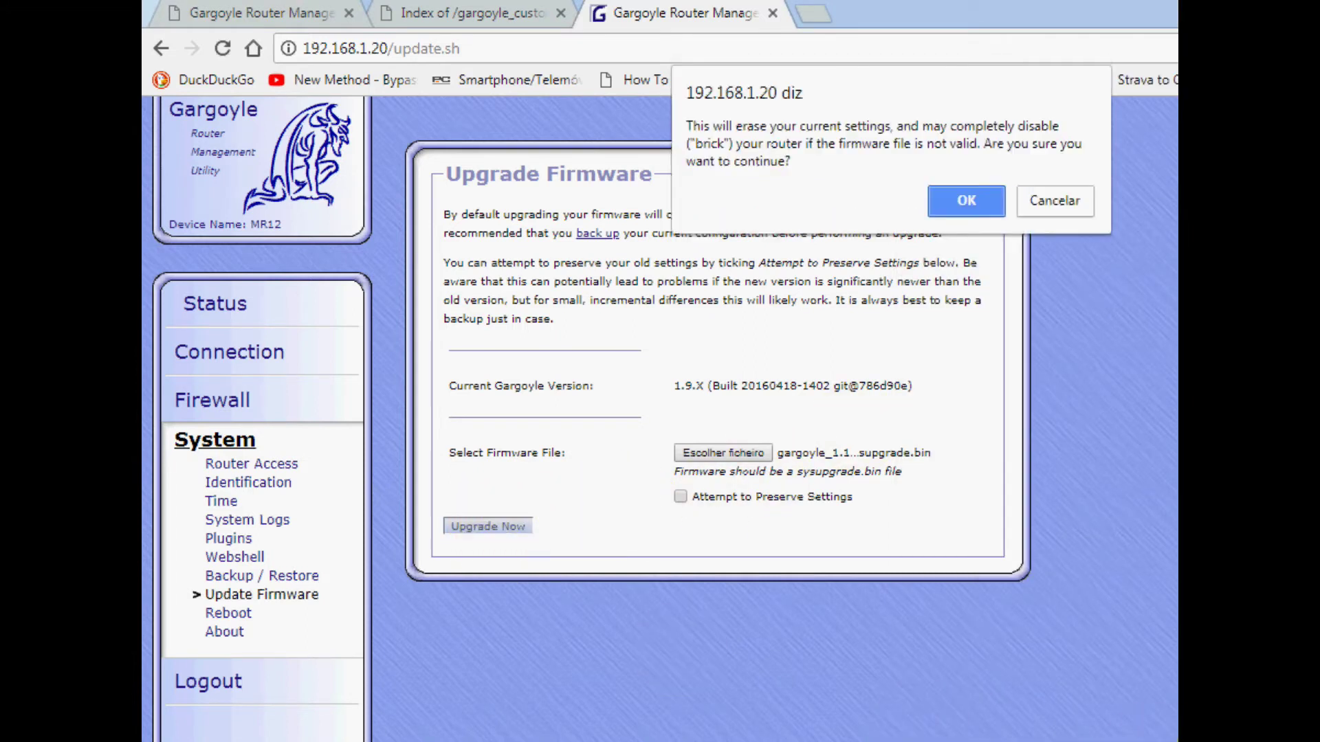
left_click(969, 199)
key("alt+Tab")
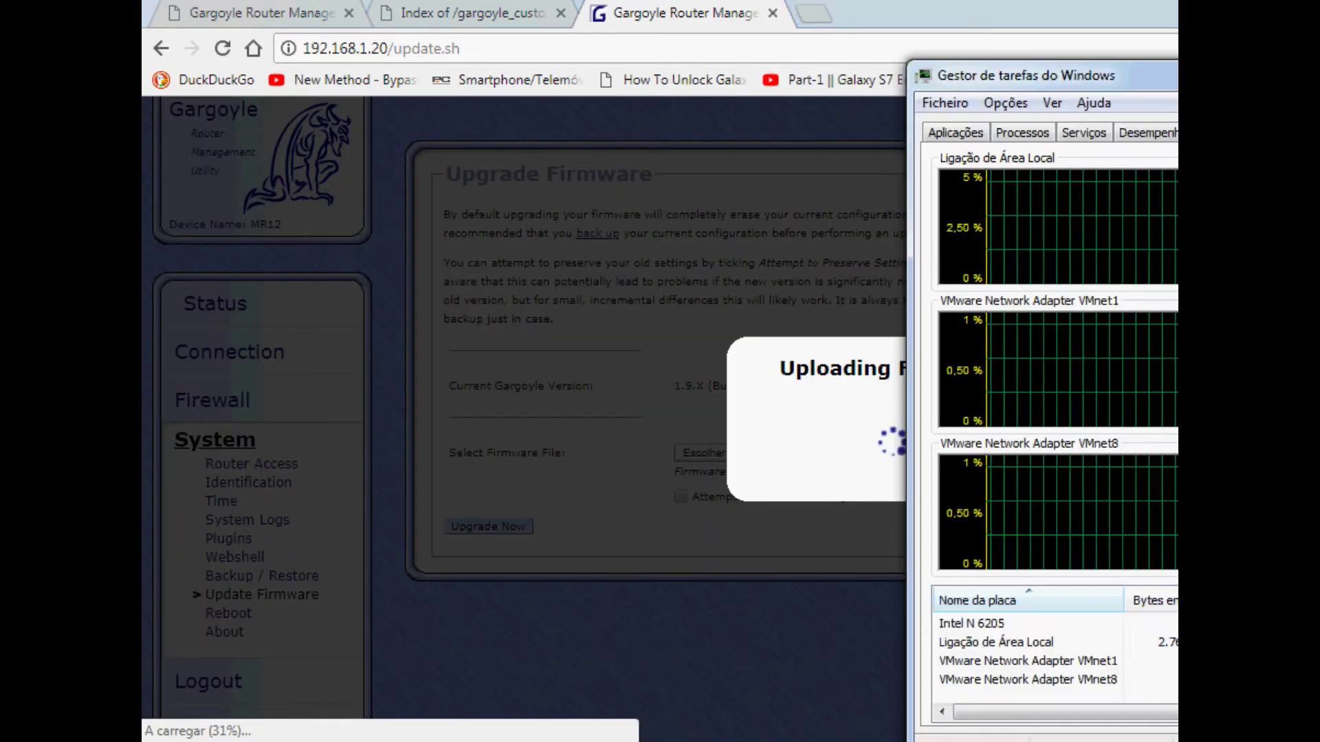
left_click_drag(1174, 78, 681, 104)
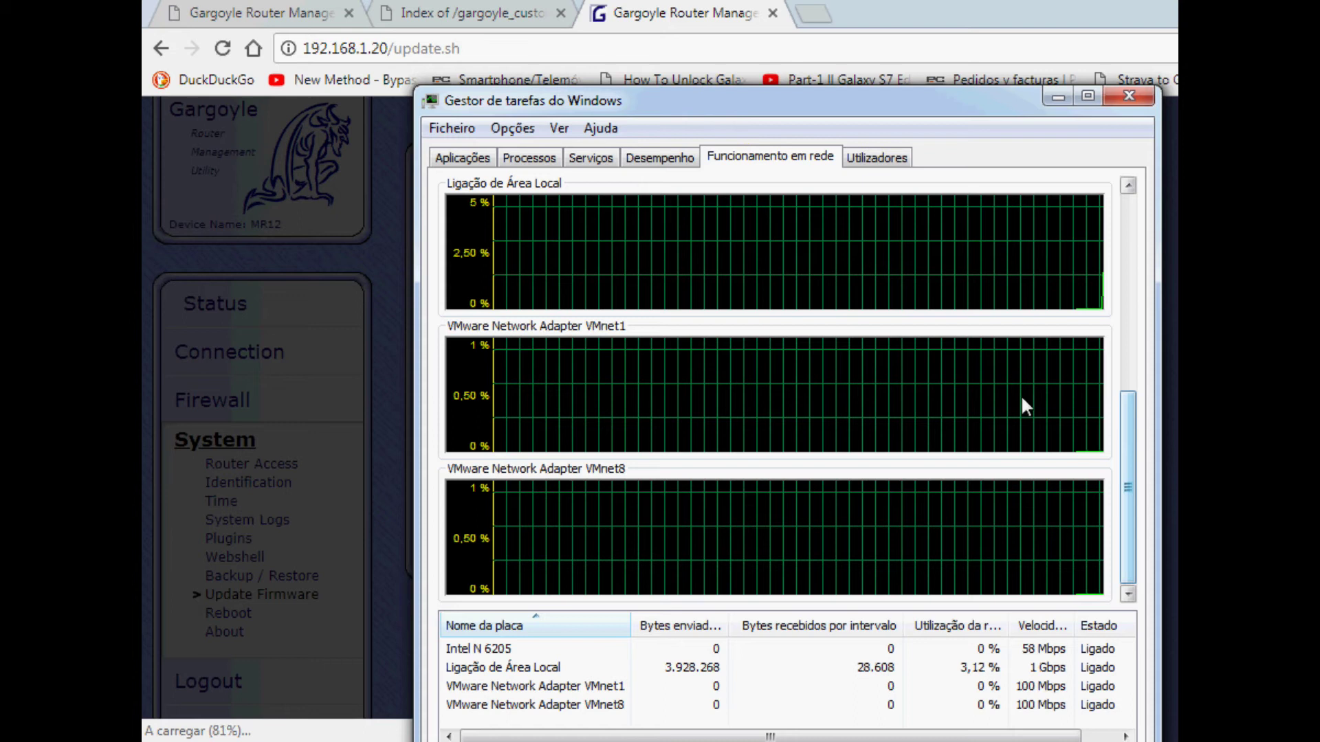
left_click_drag(1123, 485, 1115, 369)
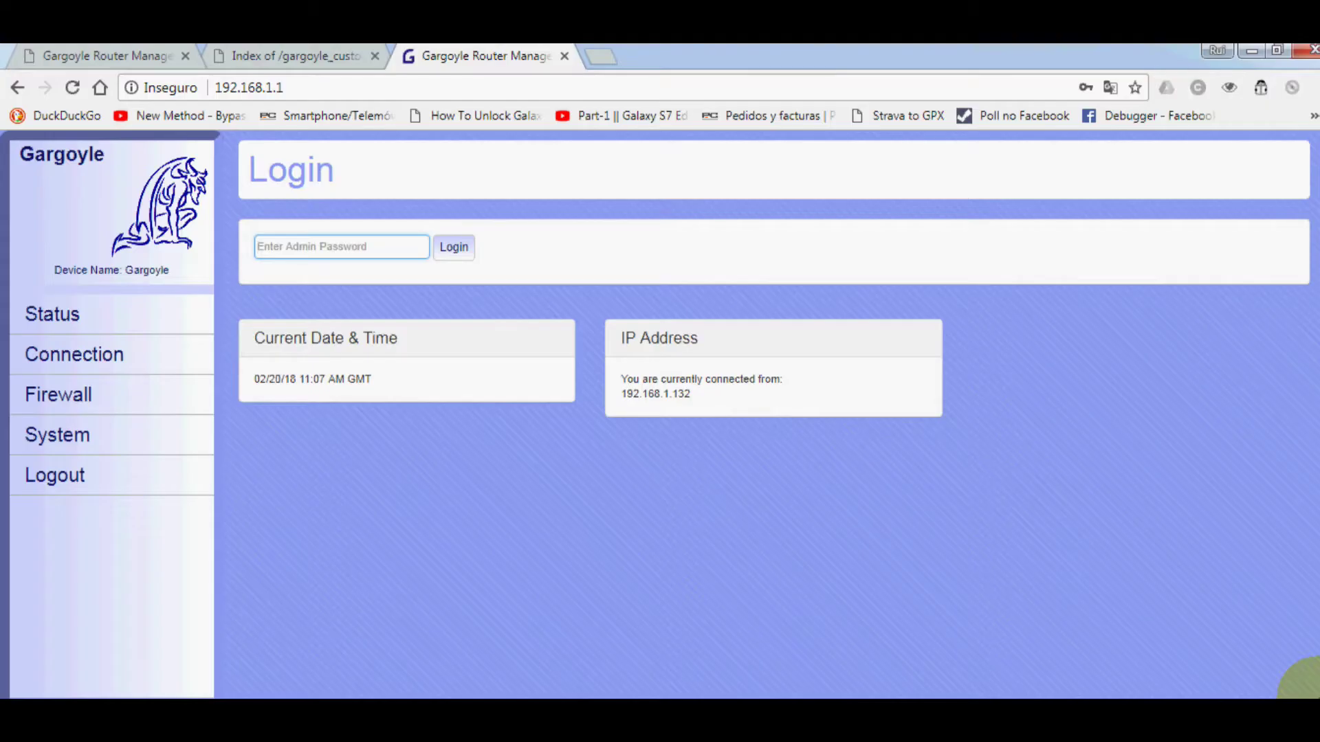
- Log in to the reflashed router with the admin password and dismiss Chrome's password prompt
left_click(334, 242)
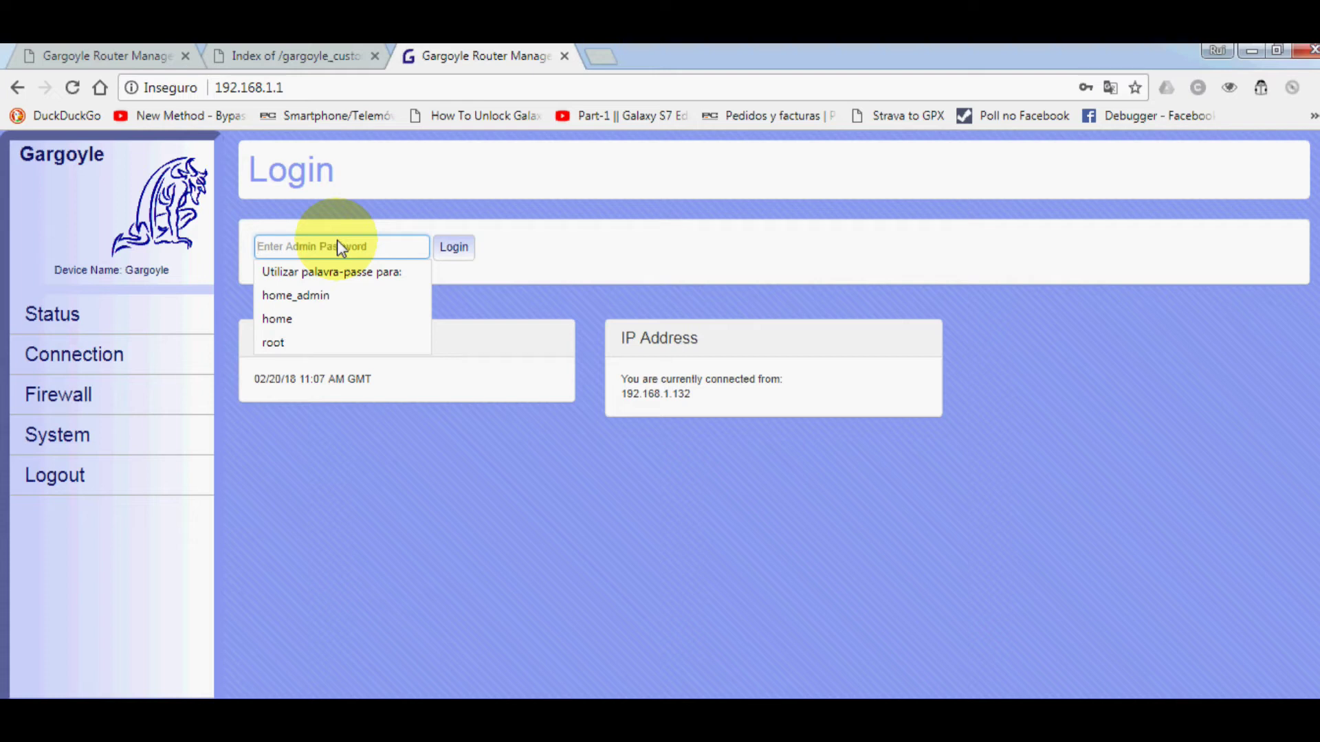
type("password")
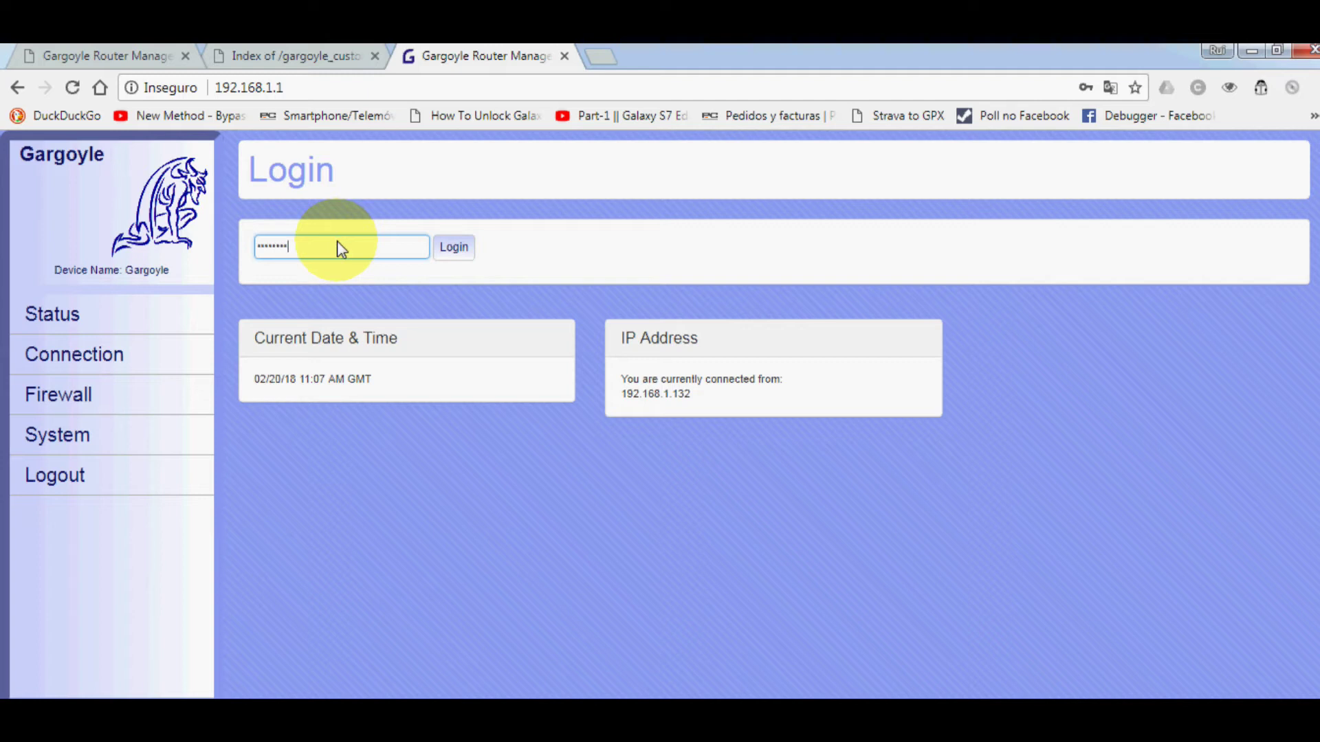
key("Return")
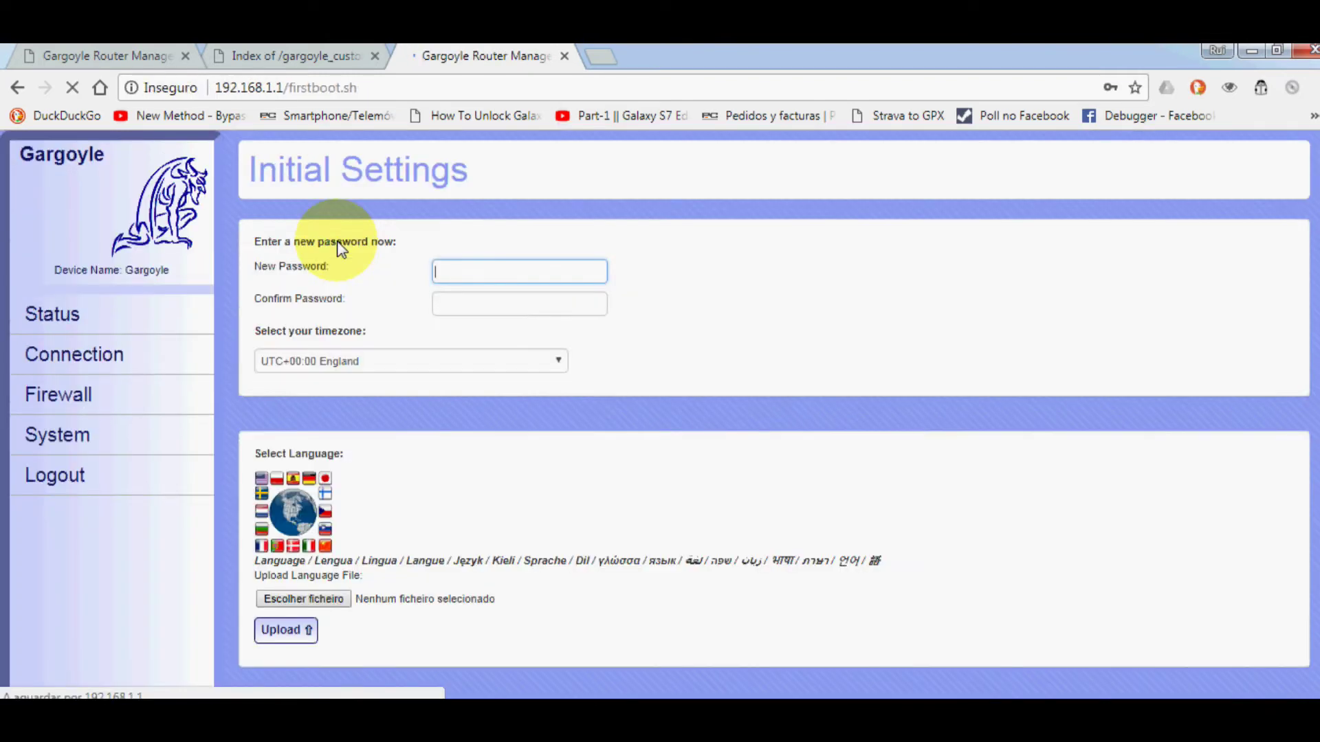
left_click(1084, 230)
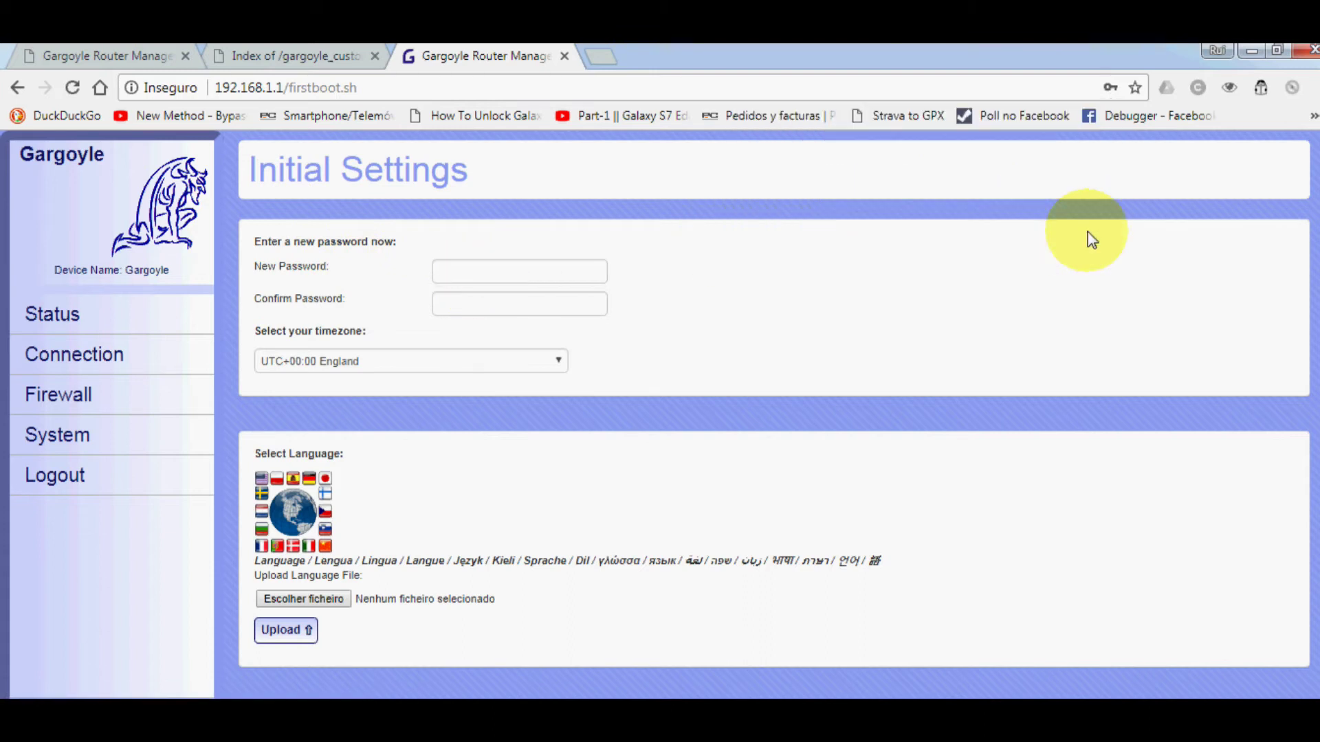
- Enter a new admin password and its confirmation on the Initial Settings page
left_click(500, 277)
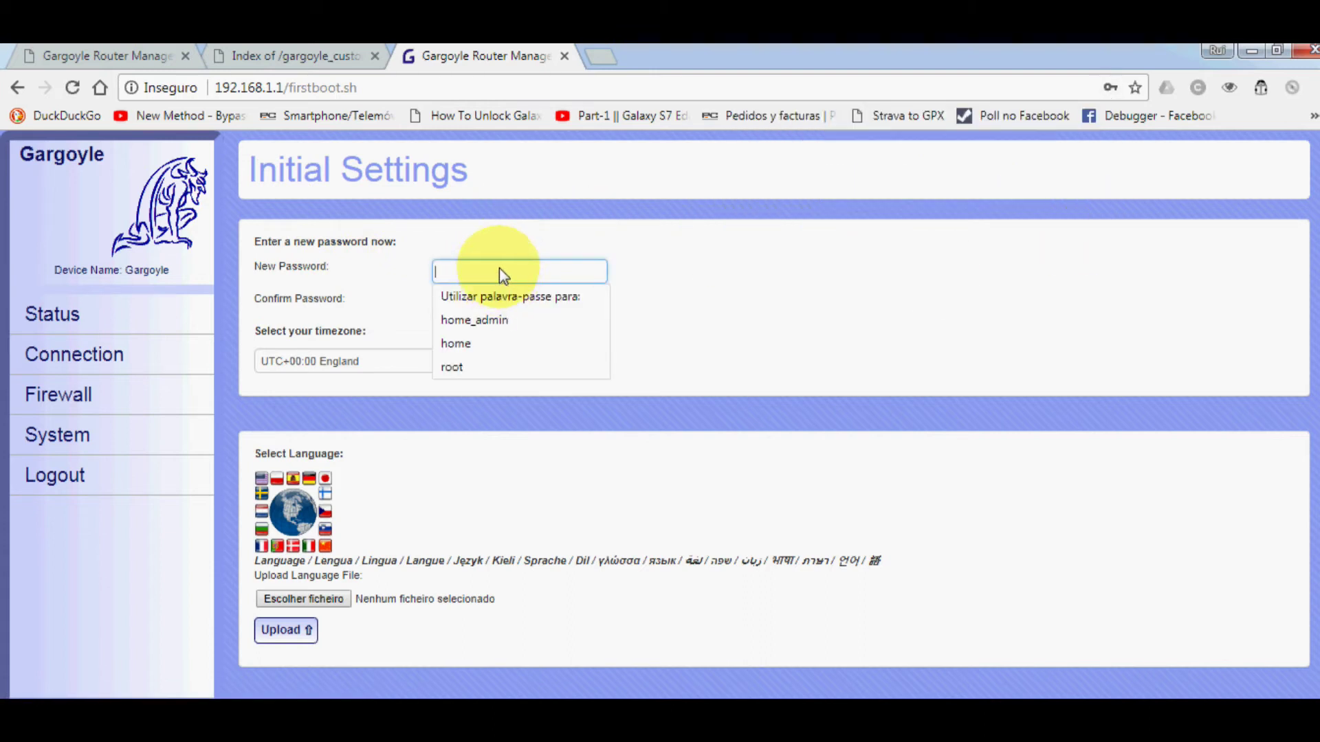
type("123")
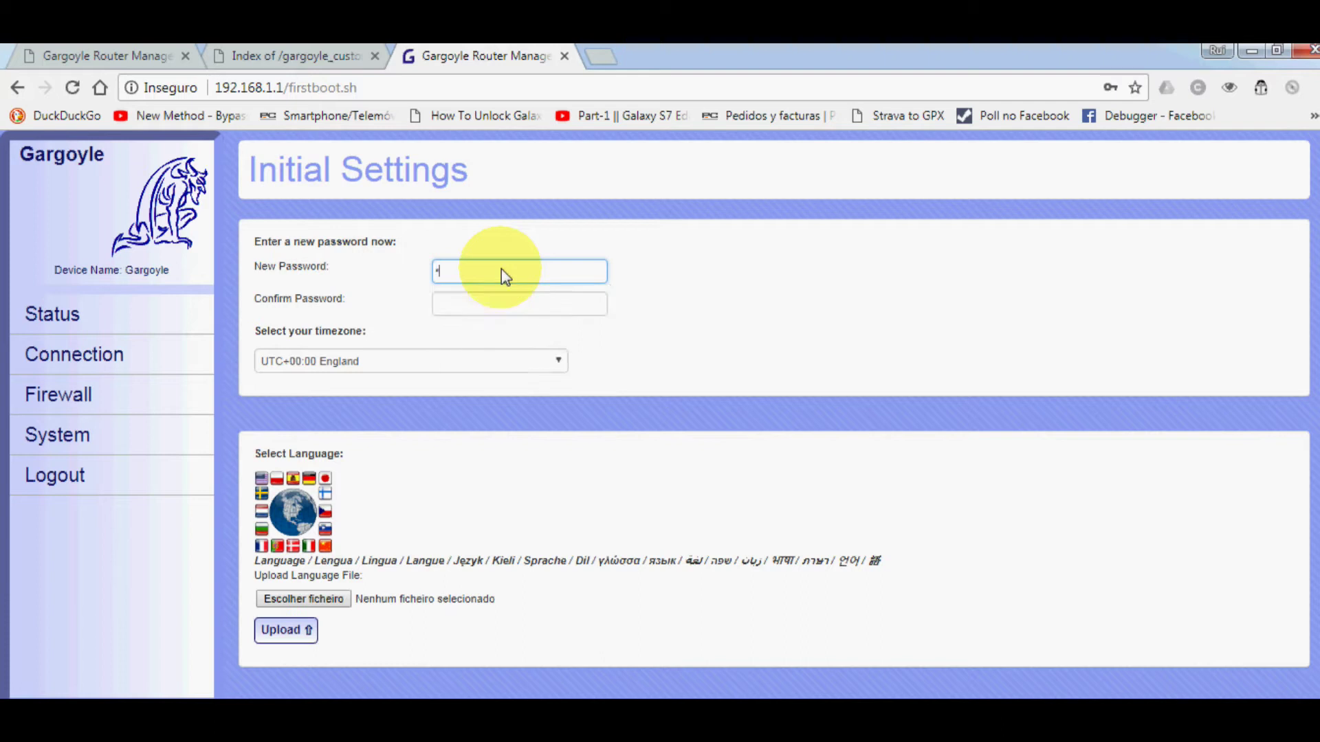
key("BackSpace")
key("BackSpace")
key("BackSpace")
type("123456")
key("Tab")
type("123456")
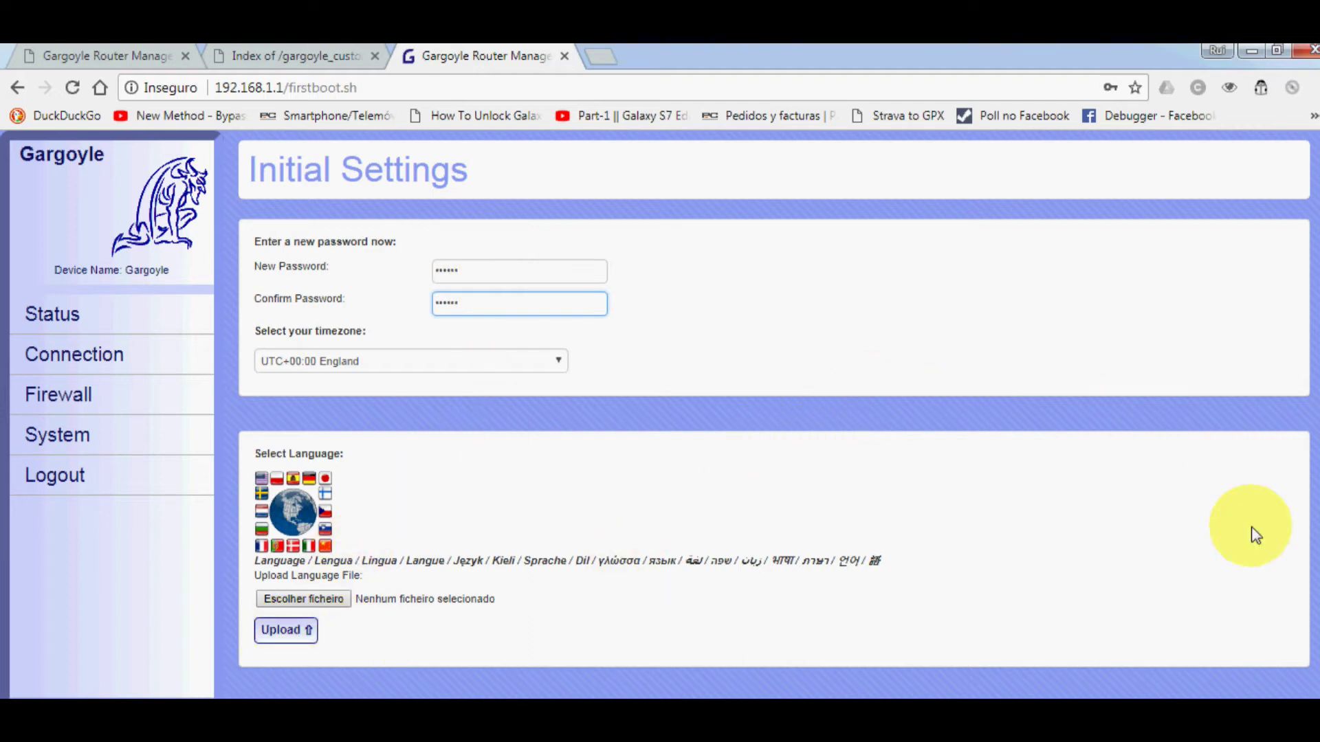
scroll(1309, 563, "down", 2)
- Save the initial settings, decline Chrome's password save, and show the Status overview
left_click(818, 655)
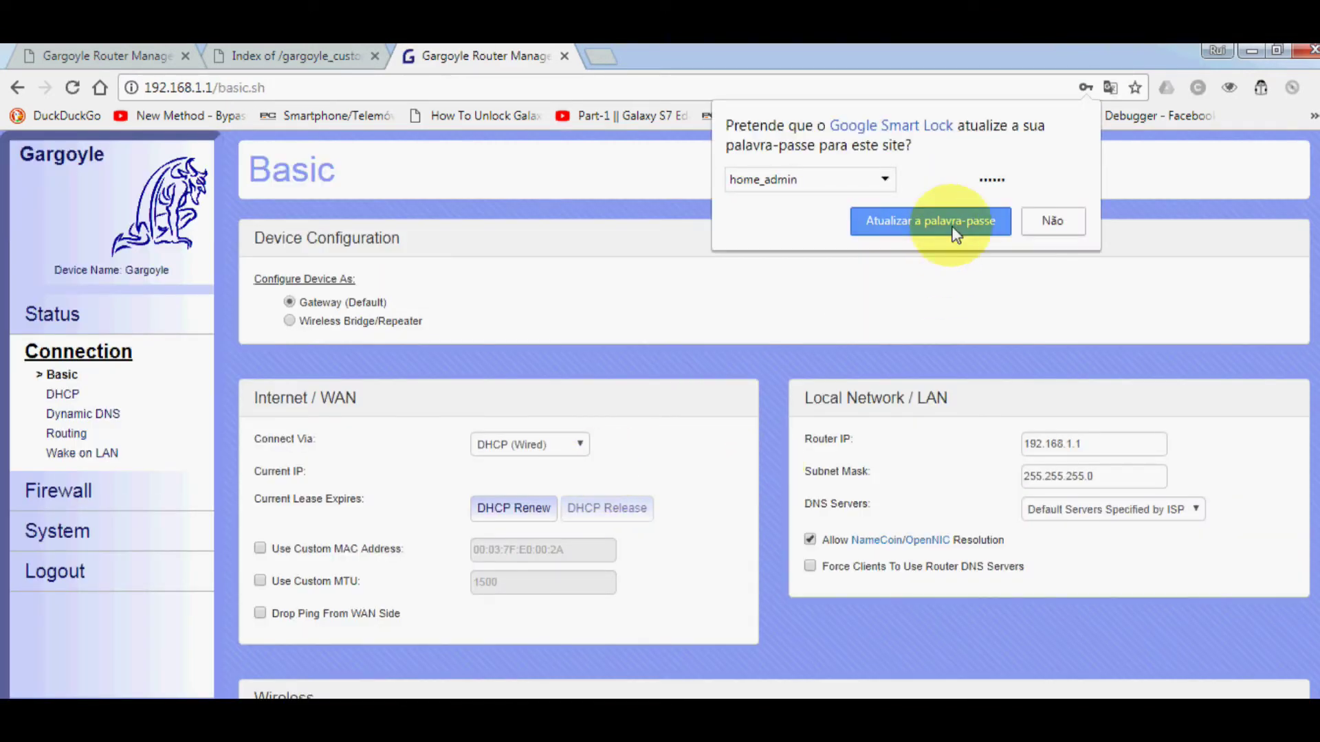
left_click(1055, 223)
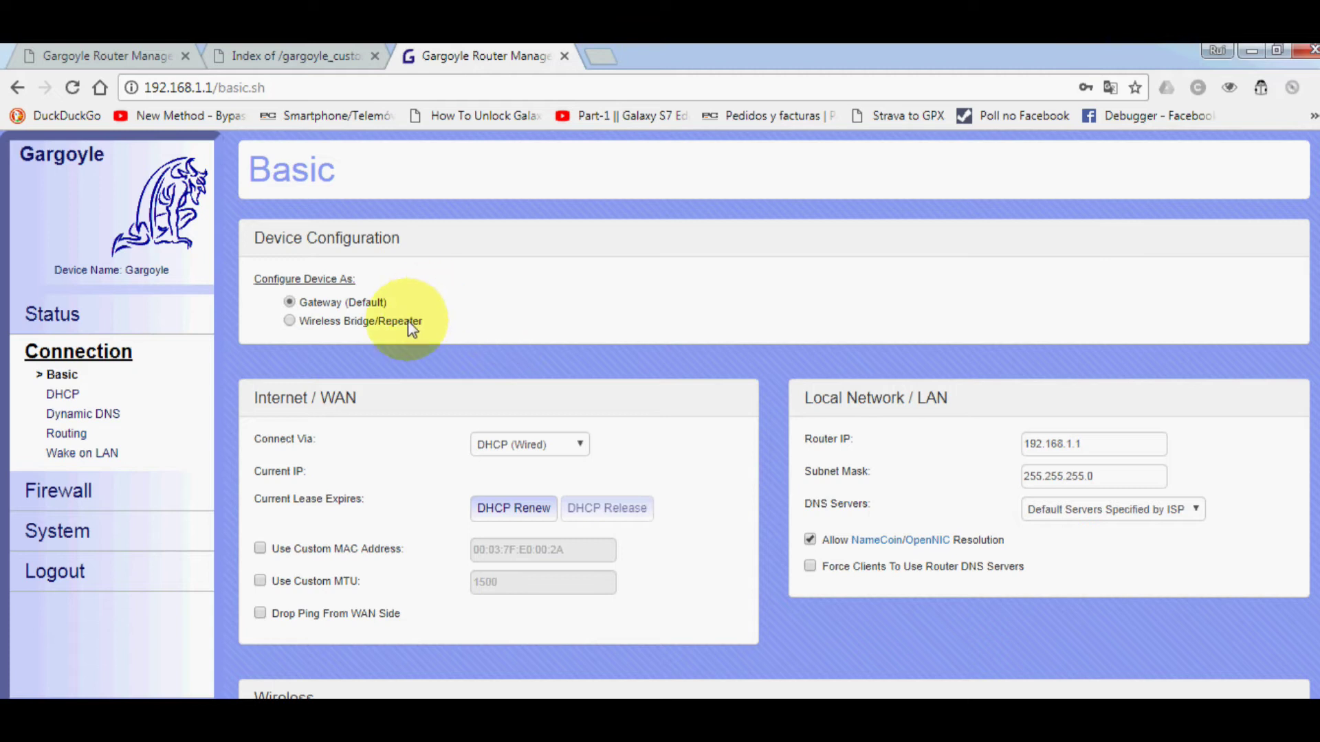
left_click(44, 316)
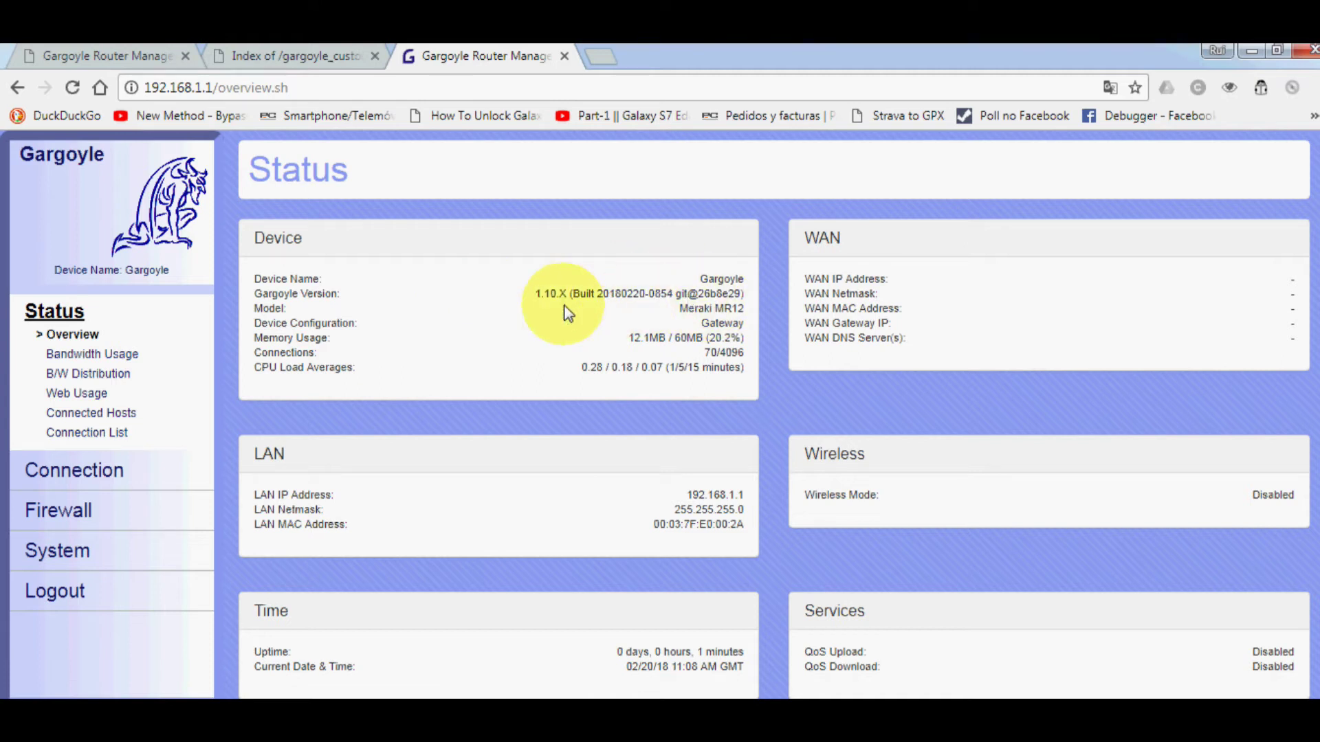
- Highlight the Gargoyle version 1.10.X, Meraki MR12 model, memory usage and CPU load lines
left_click_drag(535, 303, 569, 309)
left_click_drag(261, 294, 335, 296)
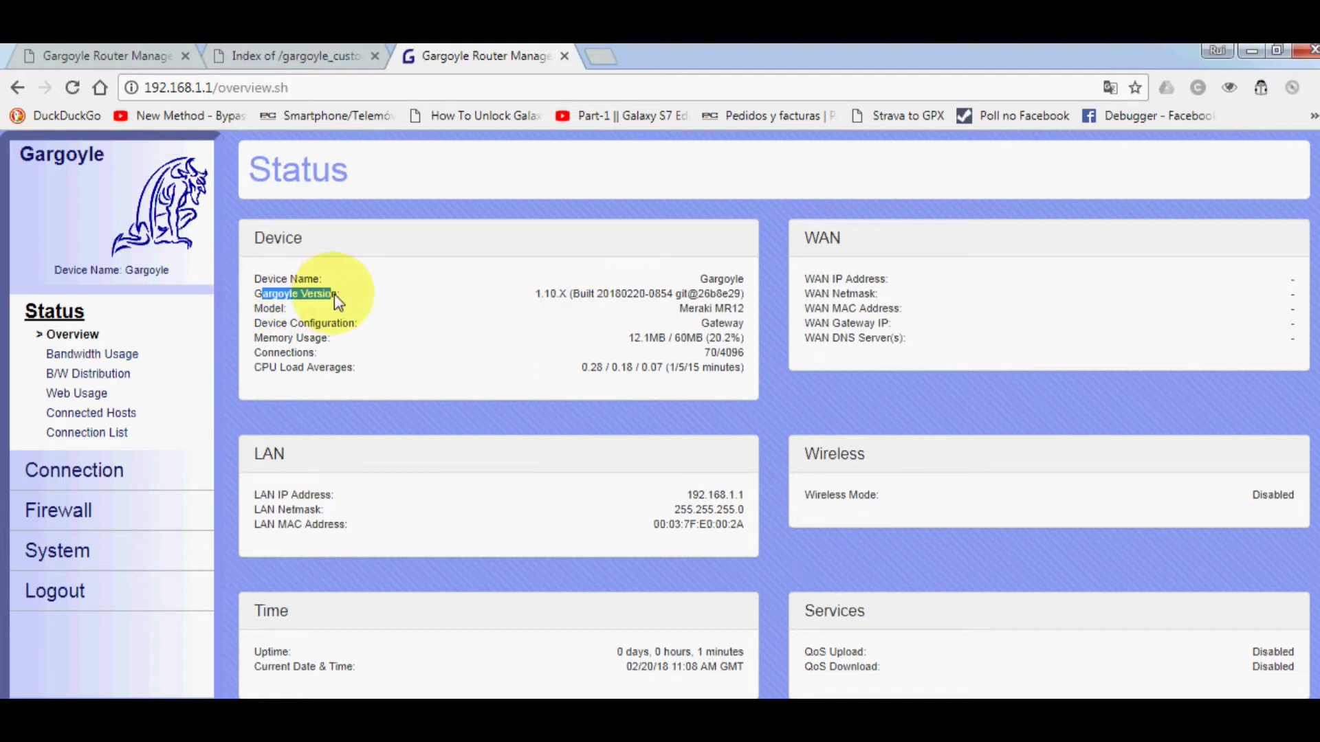
left_click(334, 294)
left_click_drag(681, 310, 745, 310)
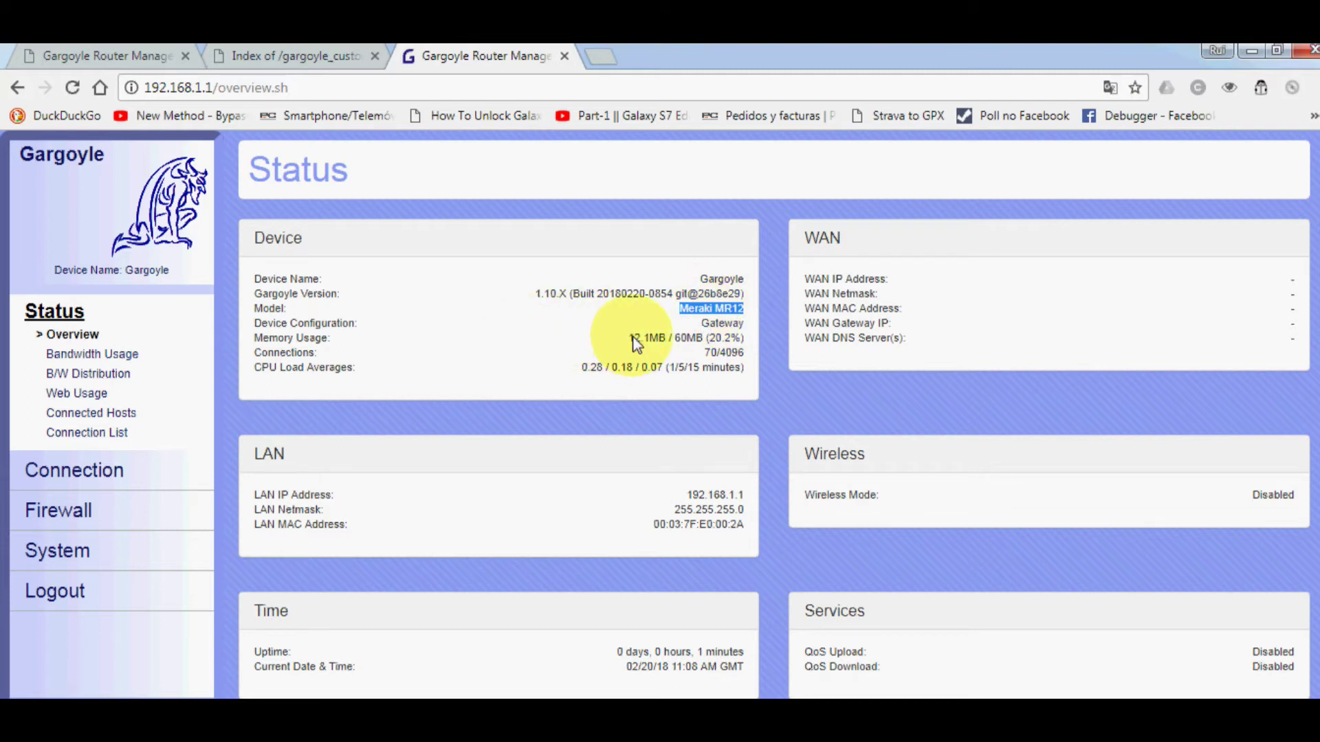
left_click_drag(629, 340, 708, 342)
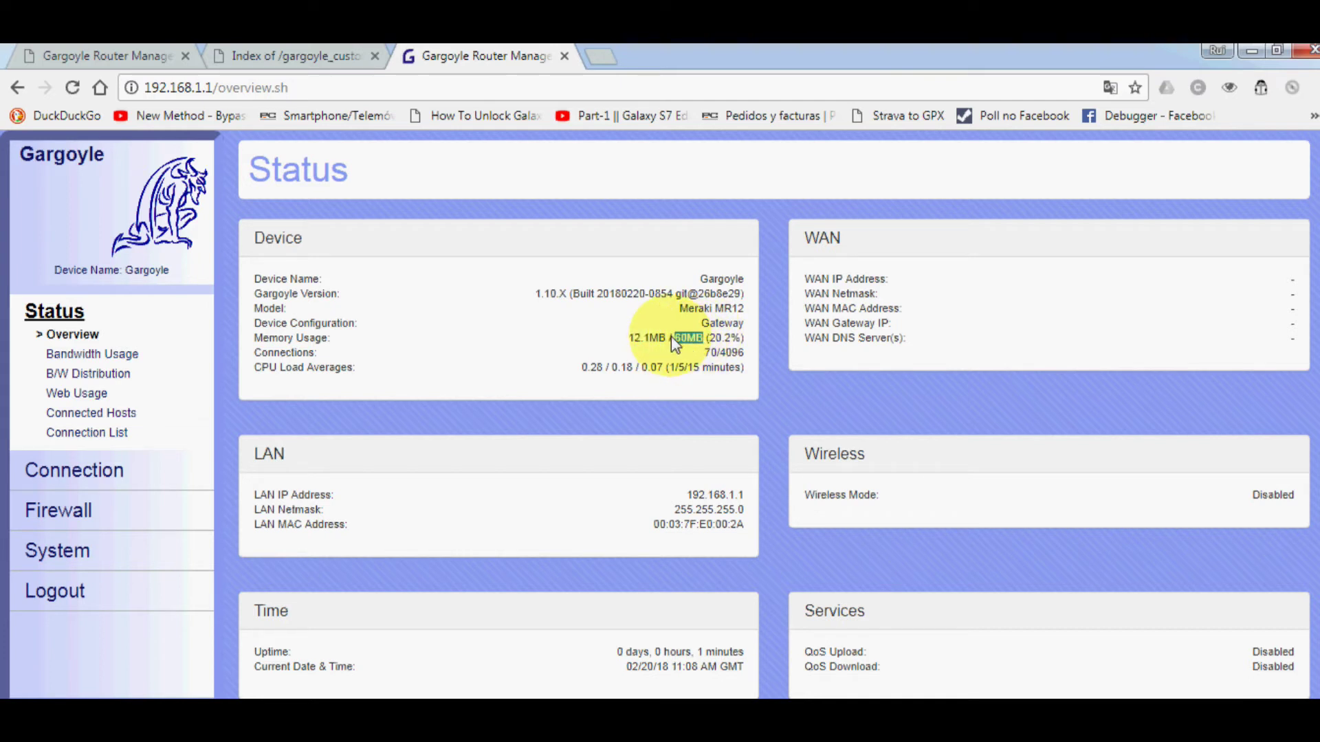
left_click_drag(278, 367, 352, 381)
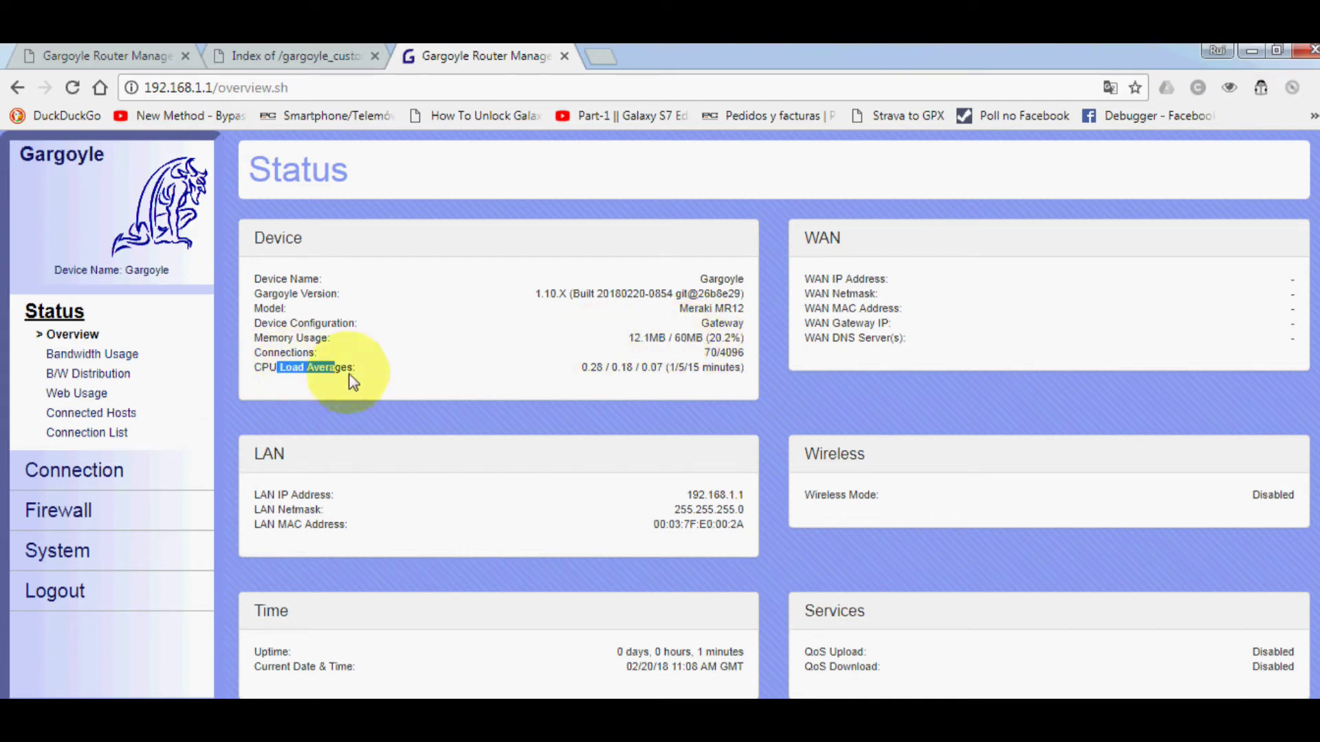
- Highlight the CPU Load Averages line, then review the Bandwidth Usage status page
left_click_drag(249, 369, 341, 371)
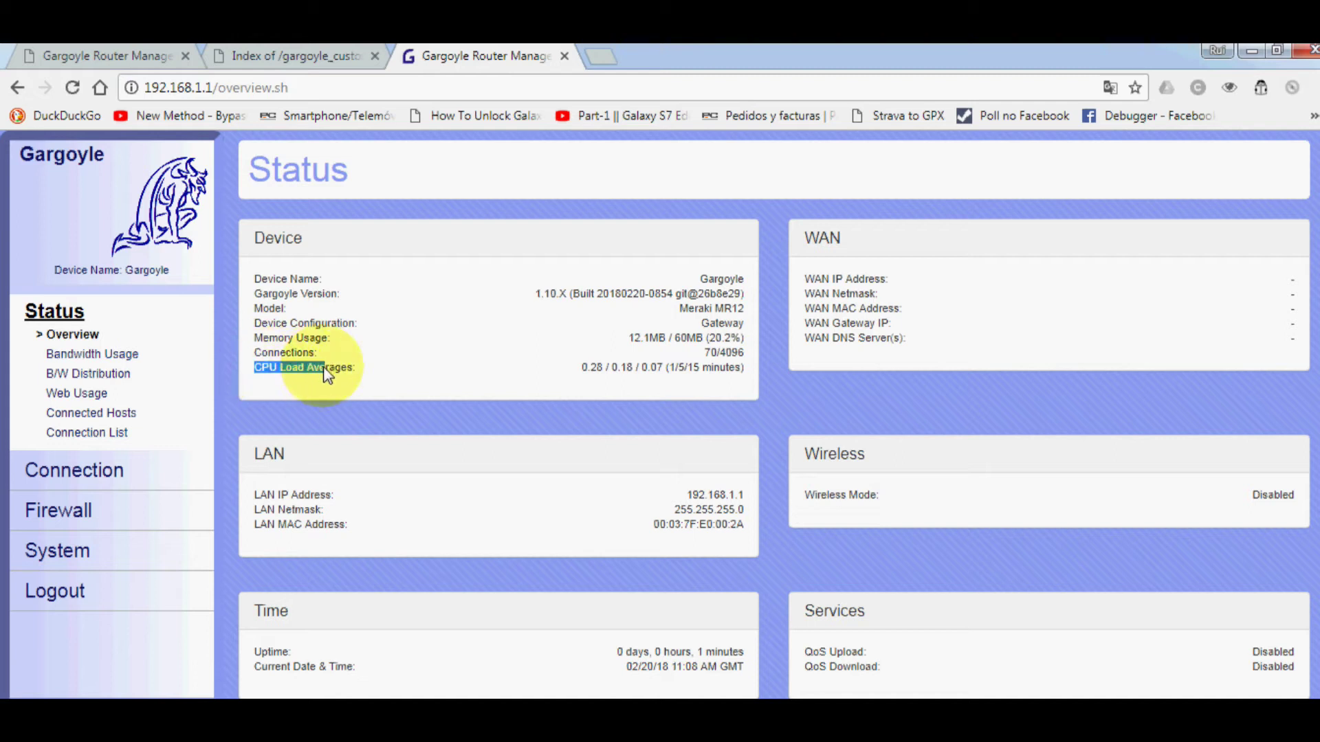
left_click(863, 261)
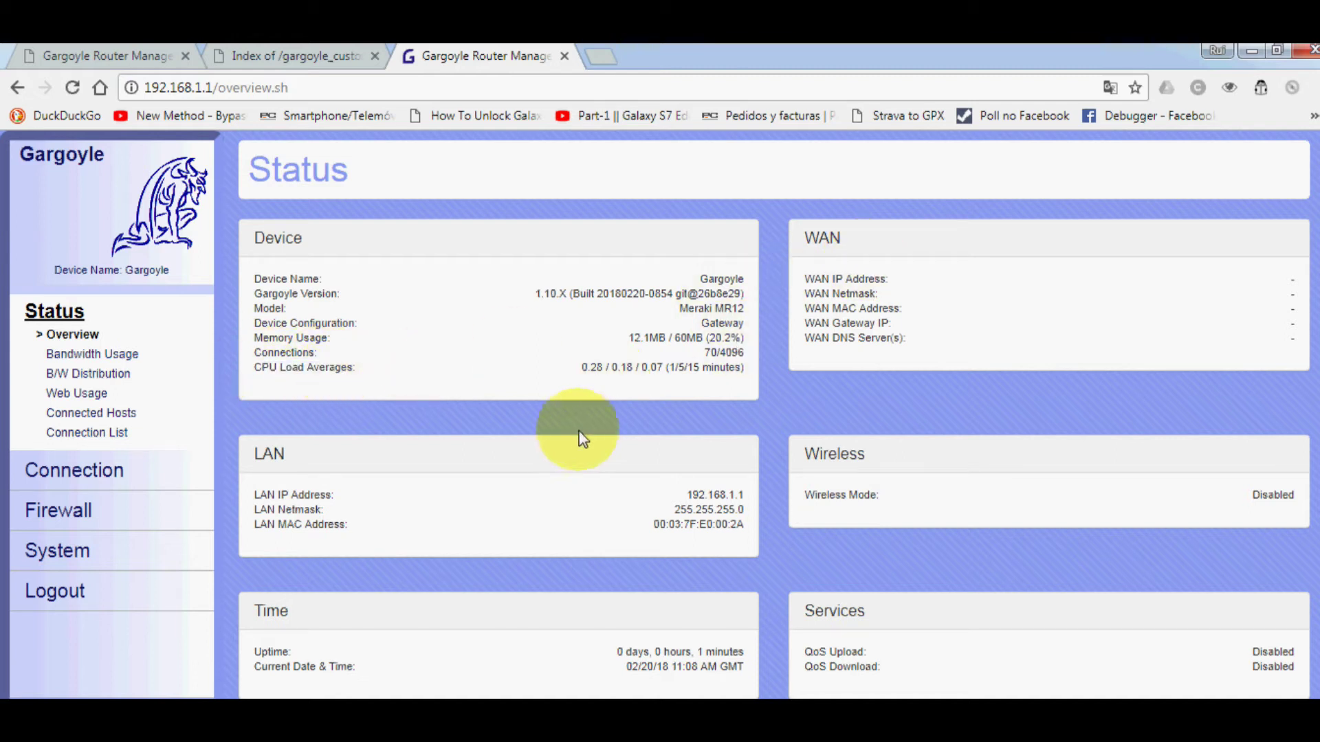
scroll(677, 477, "down", 1)
scroll(671, 475, "up", 1)
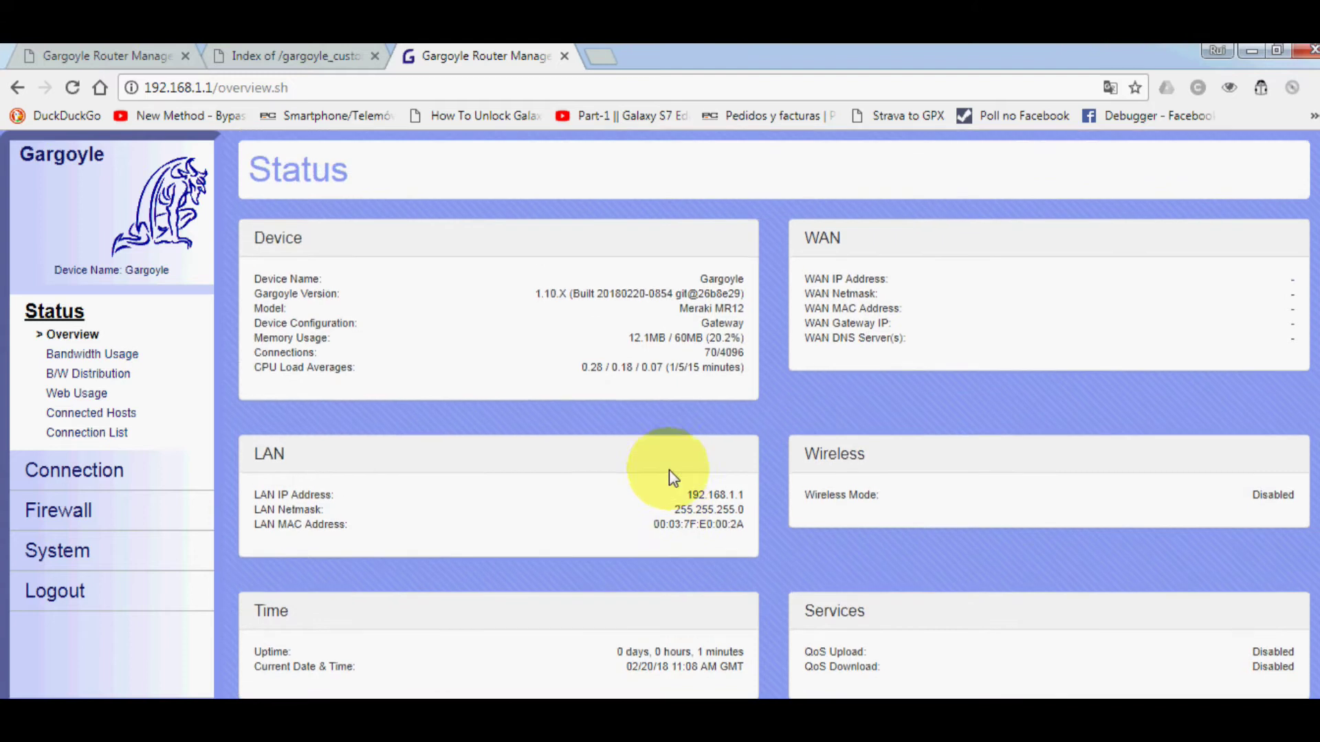
left_click(101, 353)
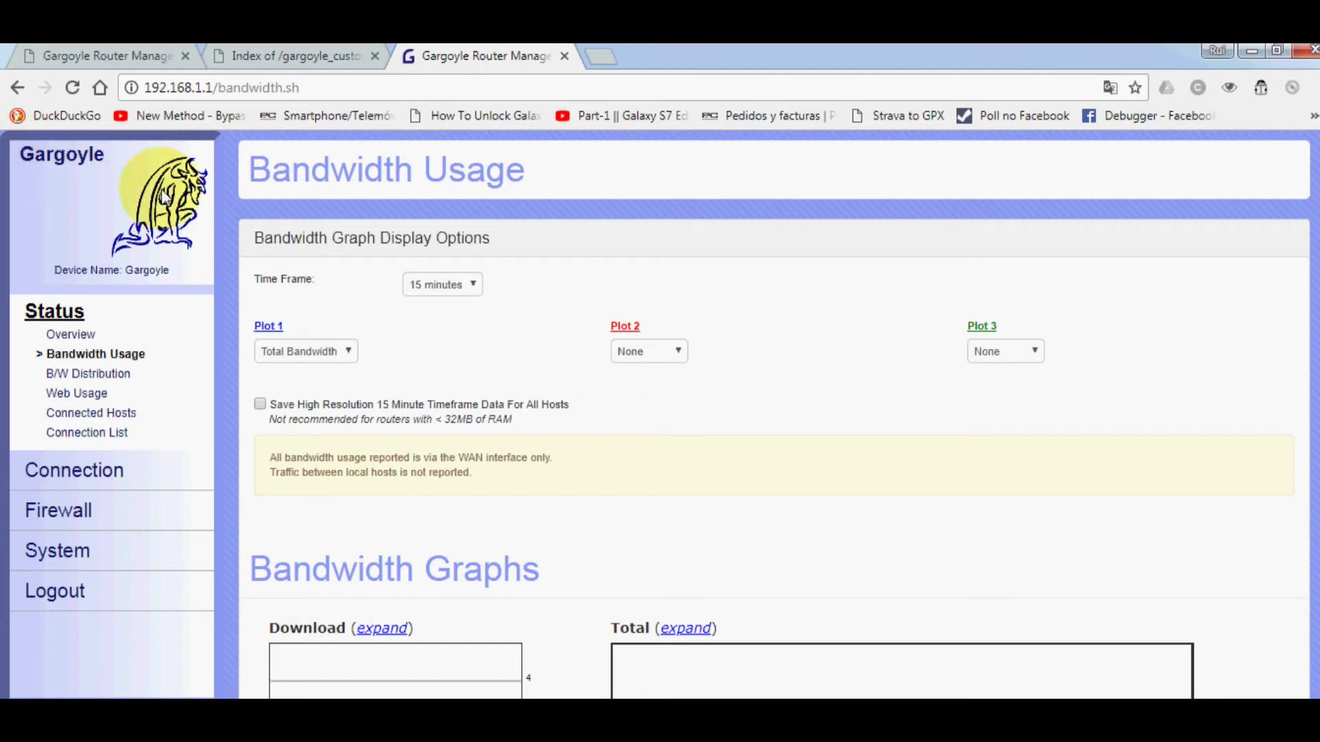
scroll(370, 315, "down", 4)
scroll(370, 315, "up", 4)
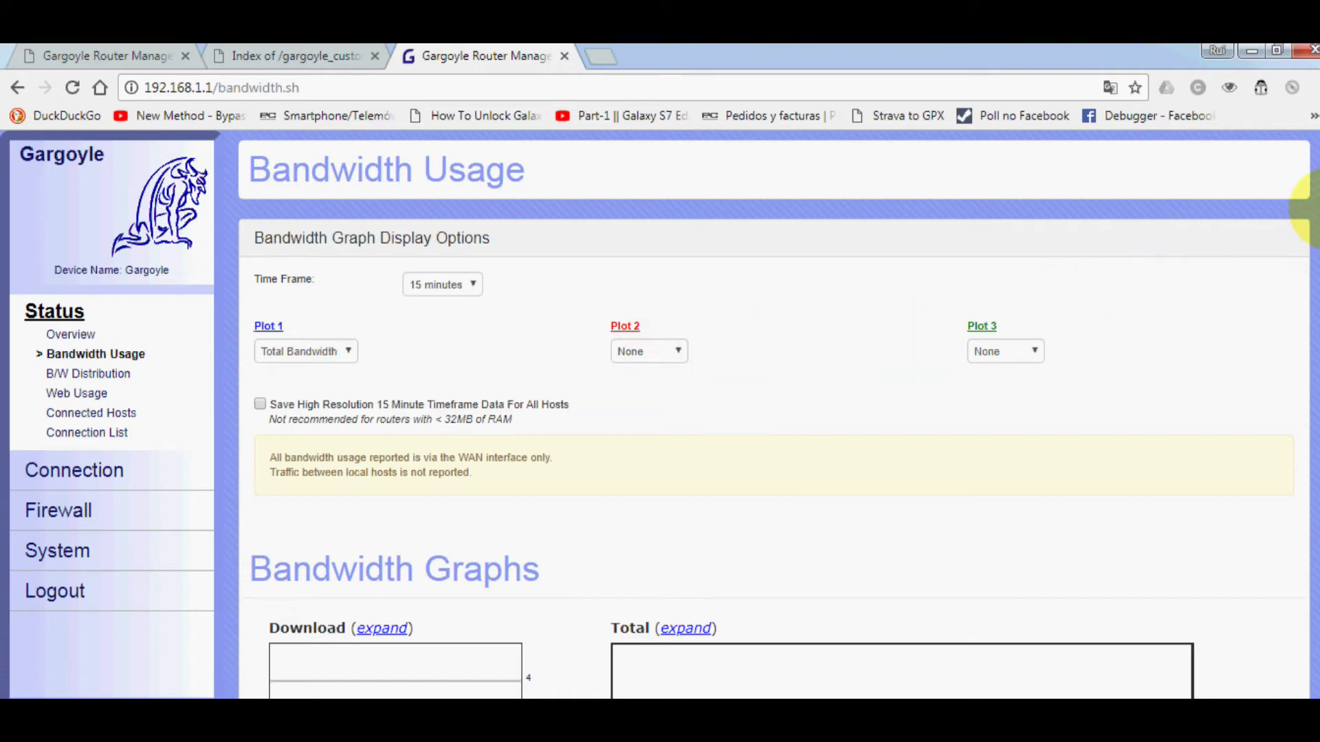
scroll(1310, 207, "down", 9)
scroll(1310, 206, "up", 9)
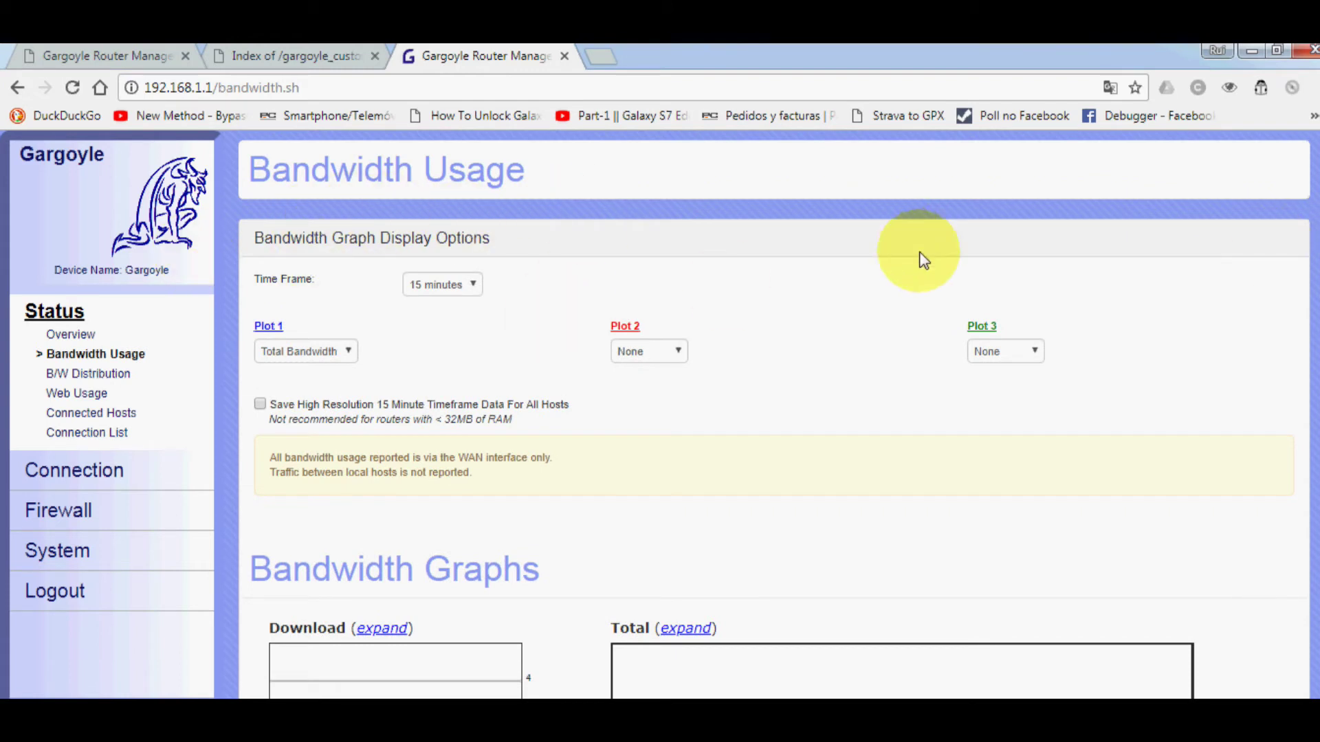
- Check B/W Distribution time frame options, then view Web Usage, Connected Hosts and Connection List
left_click(75, 378)
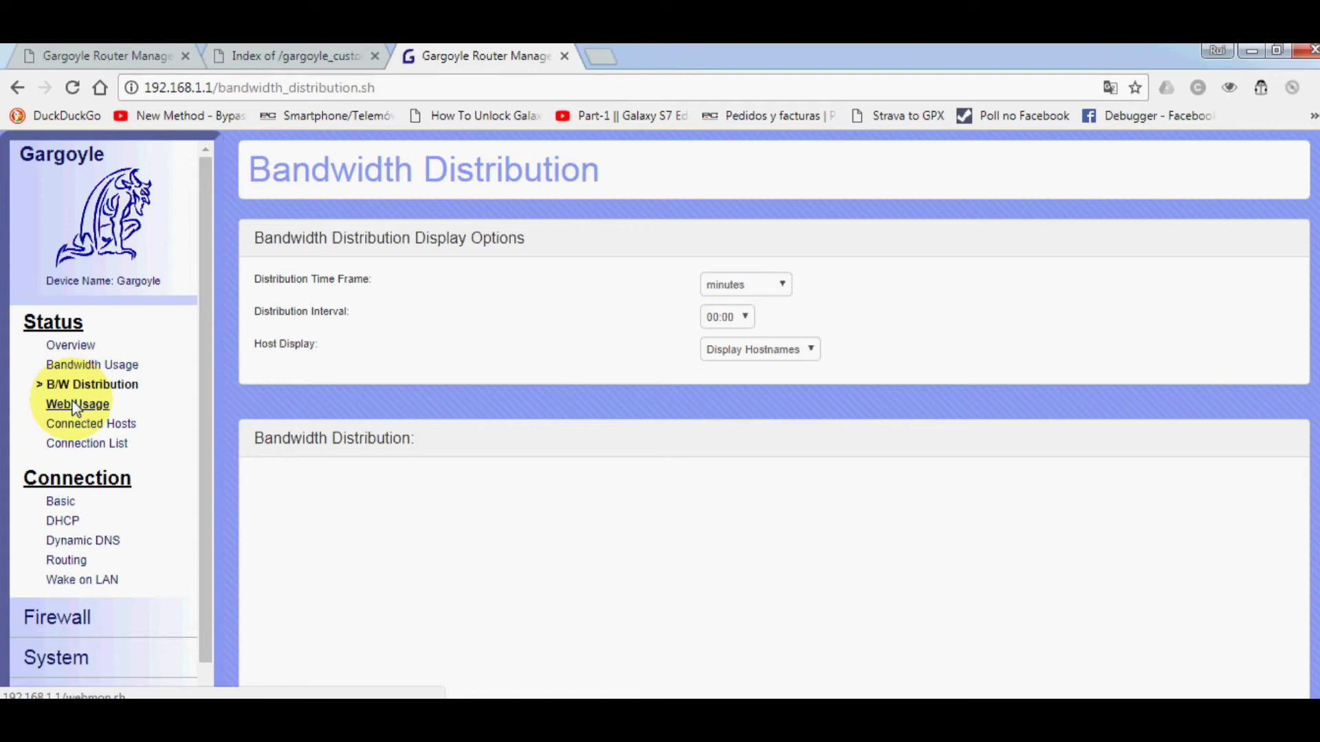
left_click(783, 286)
left_click(870, 271)
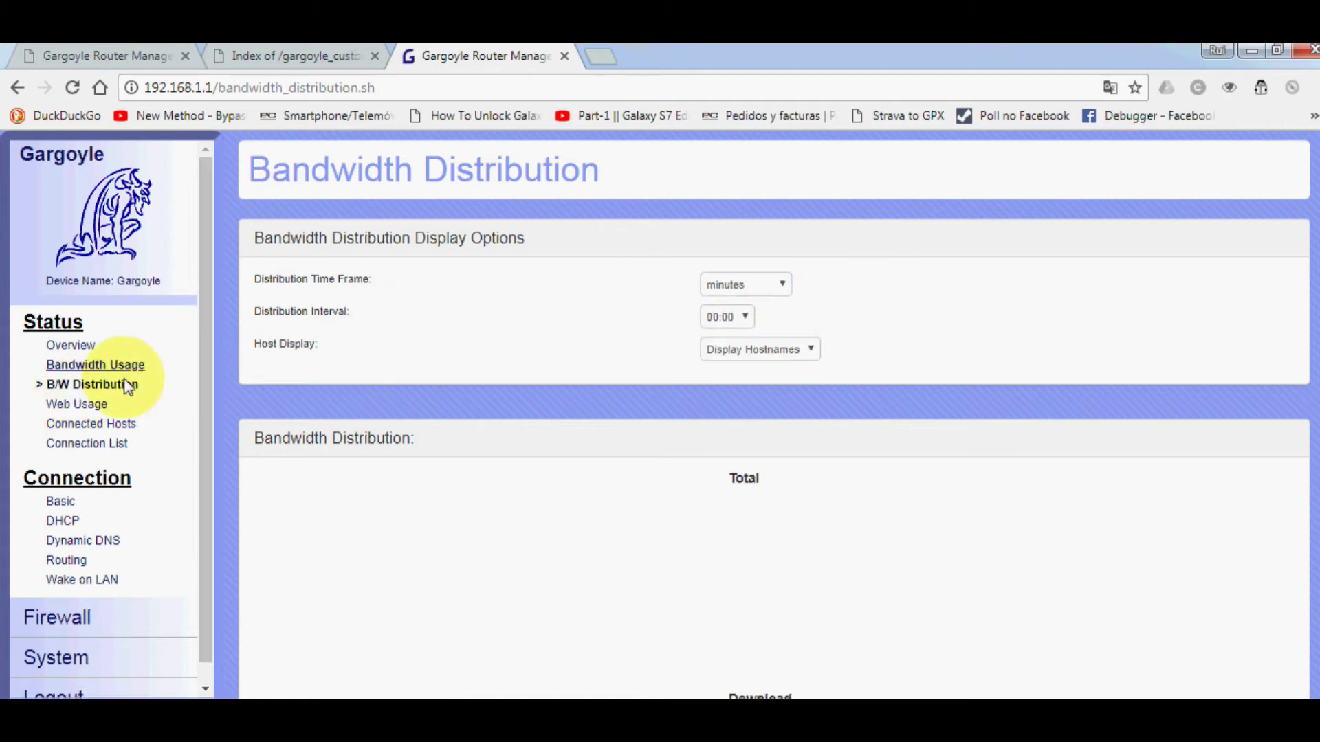
left_click(66, 406)
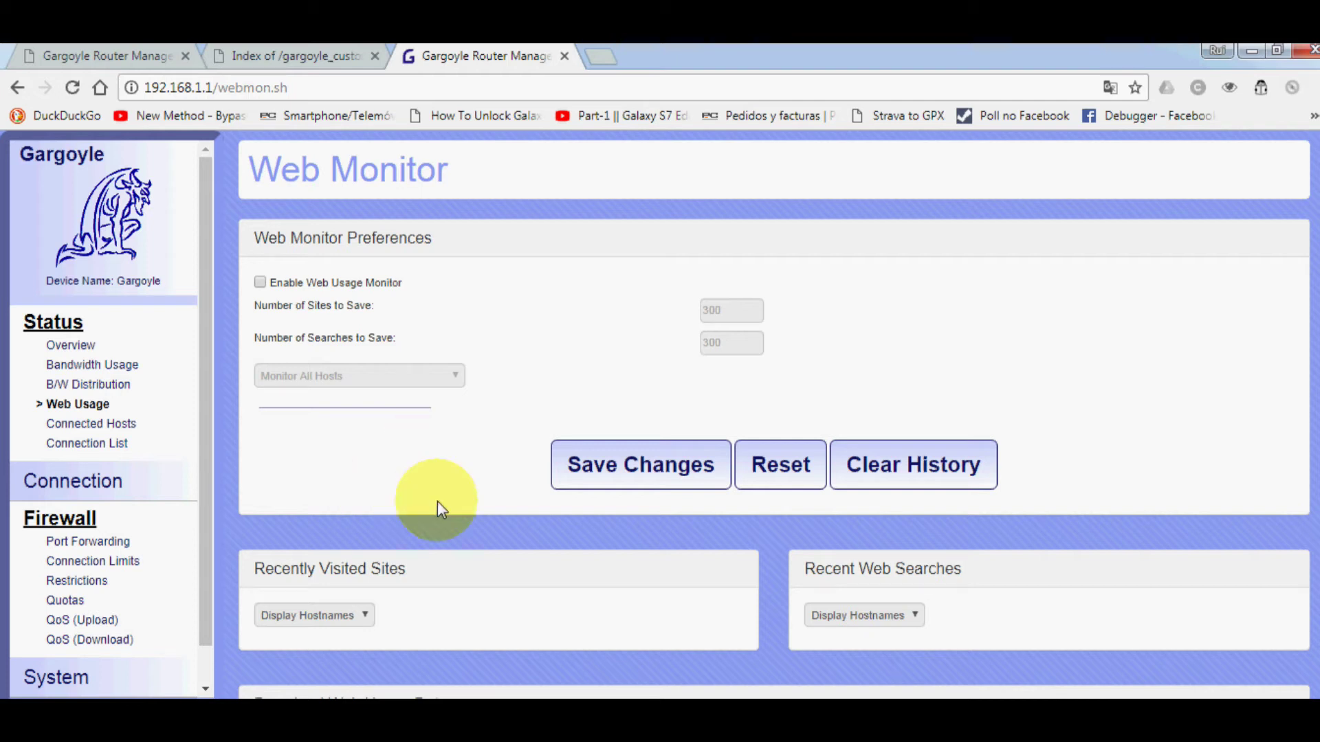
left_click(107, 431)
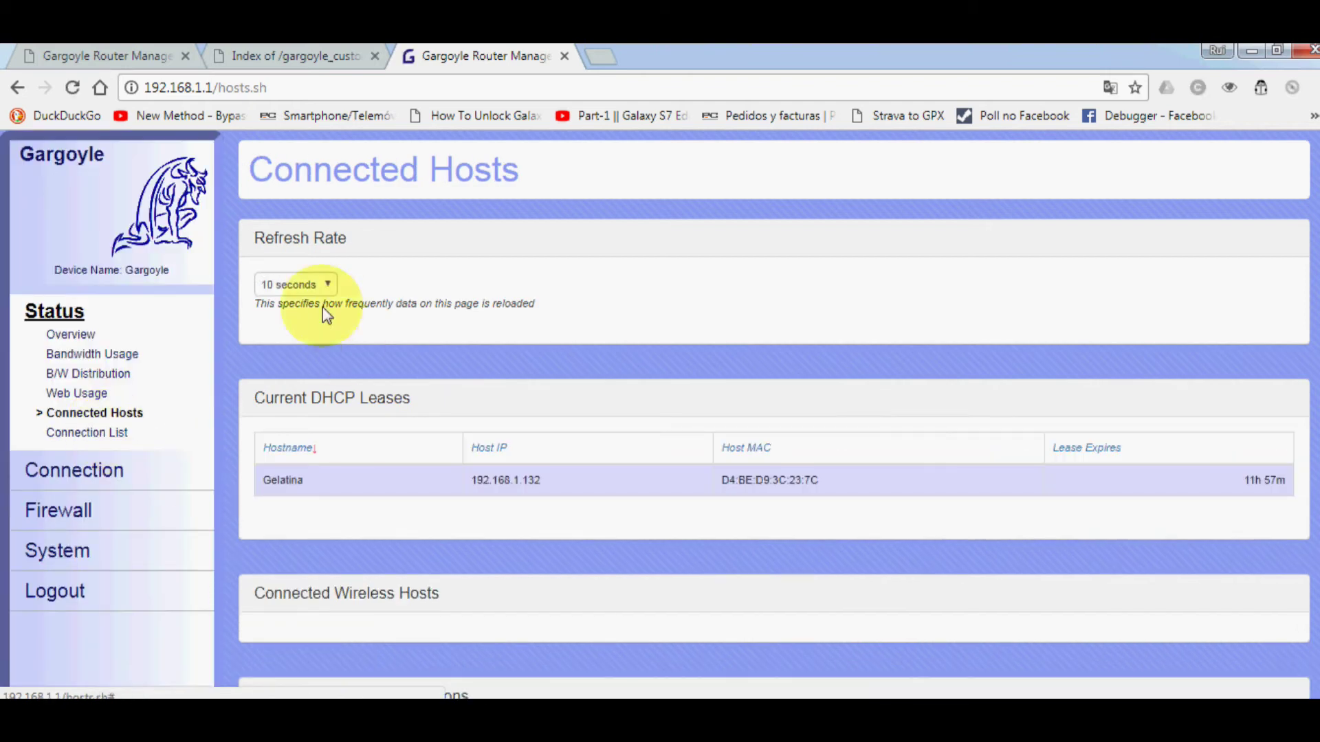
left_click(104, 432)
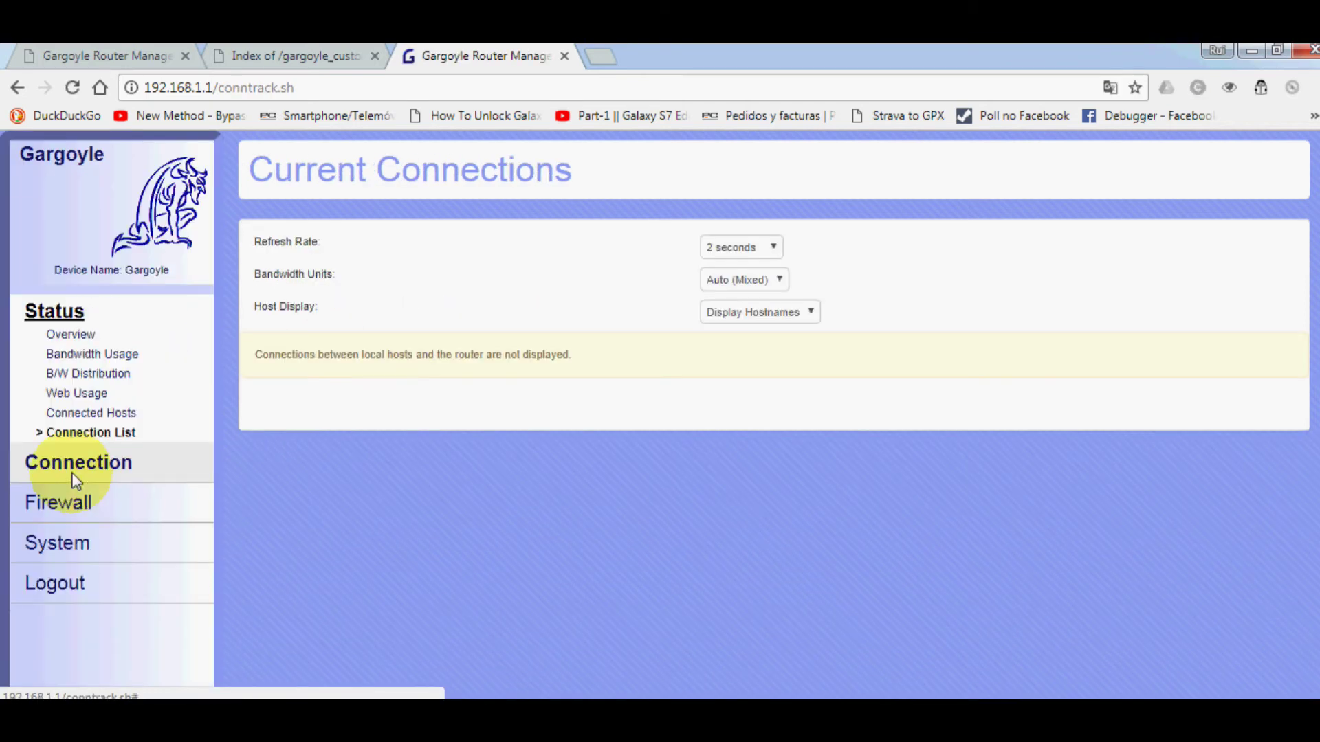
- Step through Connection Basic, DHCP, Dynamic DNS and Routing to Wake on LAN, listing host 192.168.1.132
left_click(74, 467)
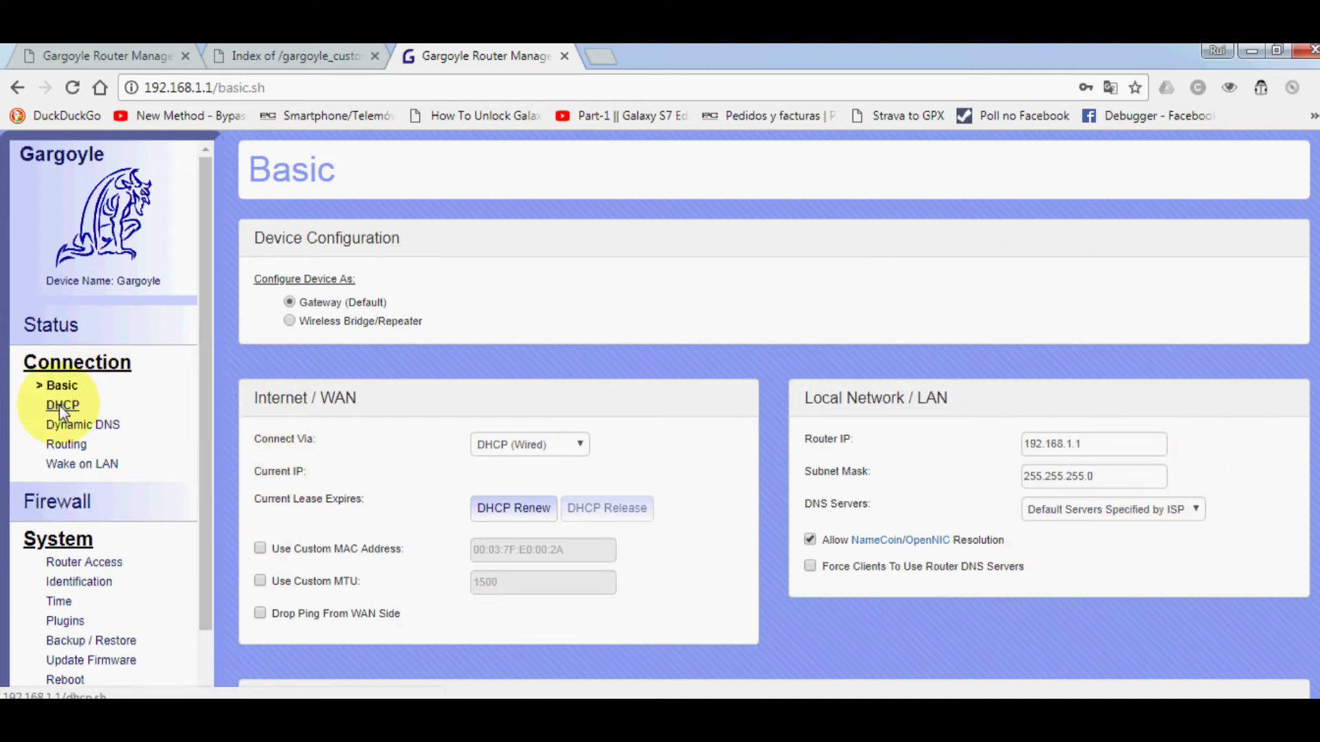
scroll(309, 443, "down", 2)
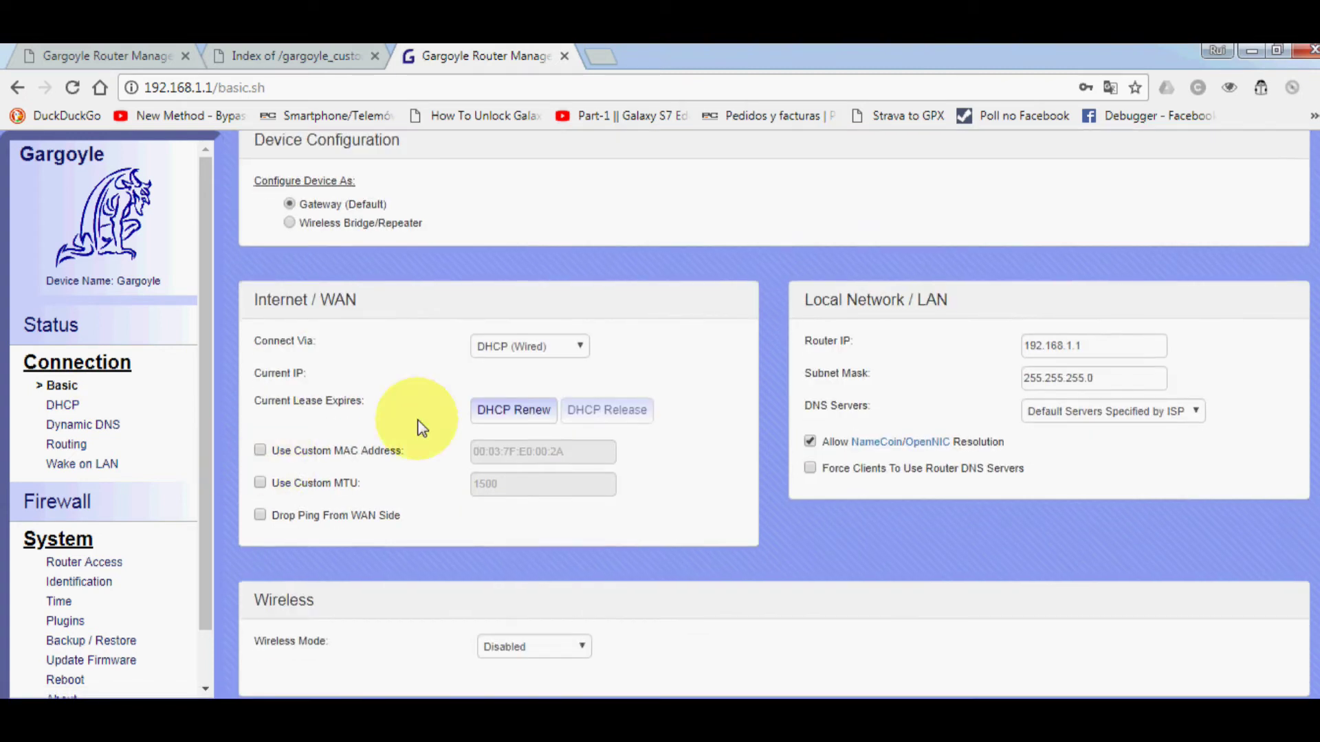
left_click(61, 405)
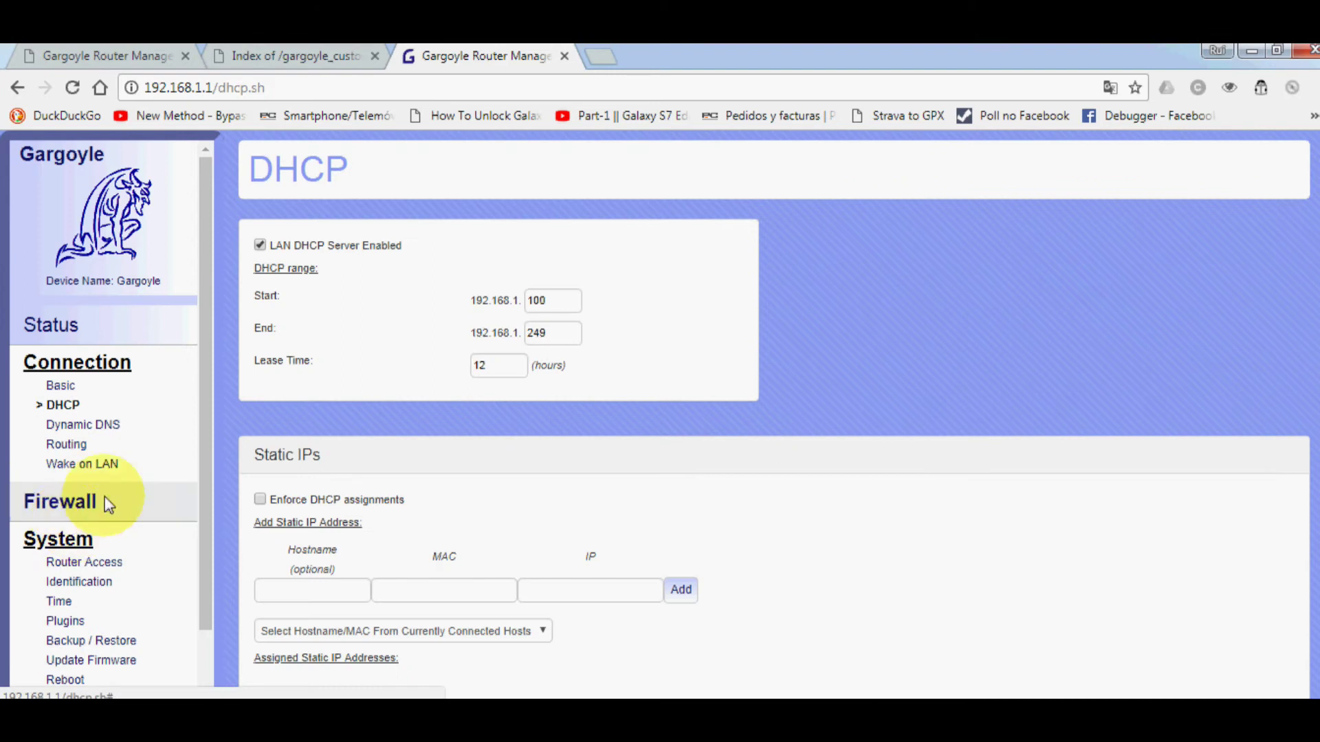
scroll(688, 406, "down", 2)
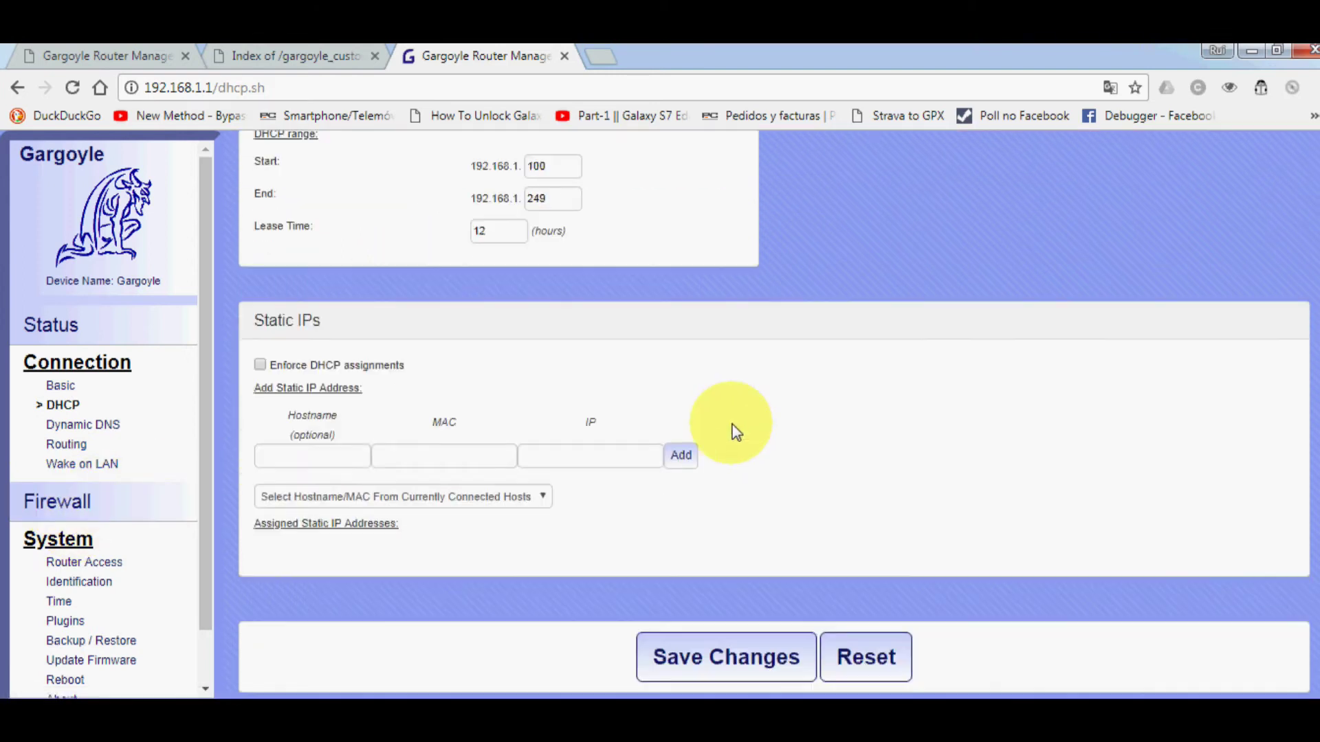
left_click(80, 431)
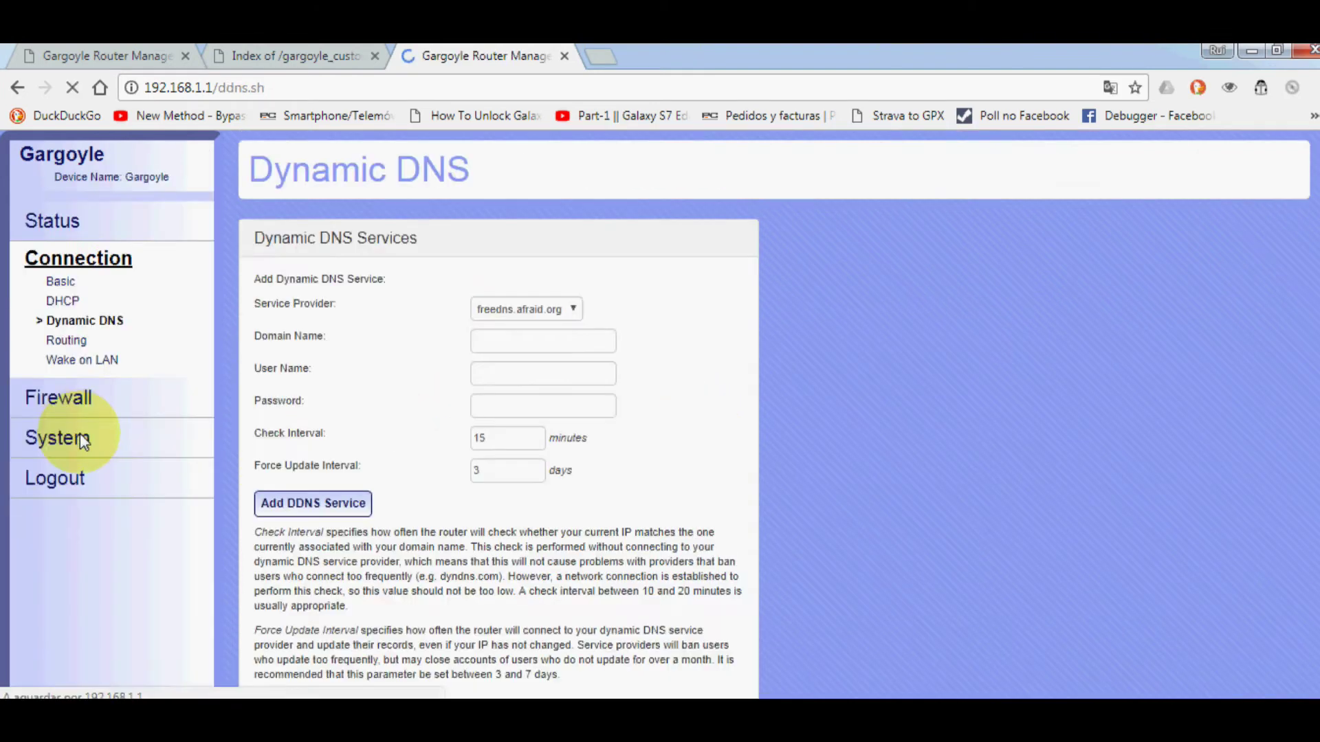
left_click(73, 444)
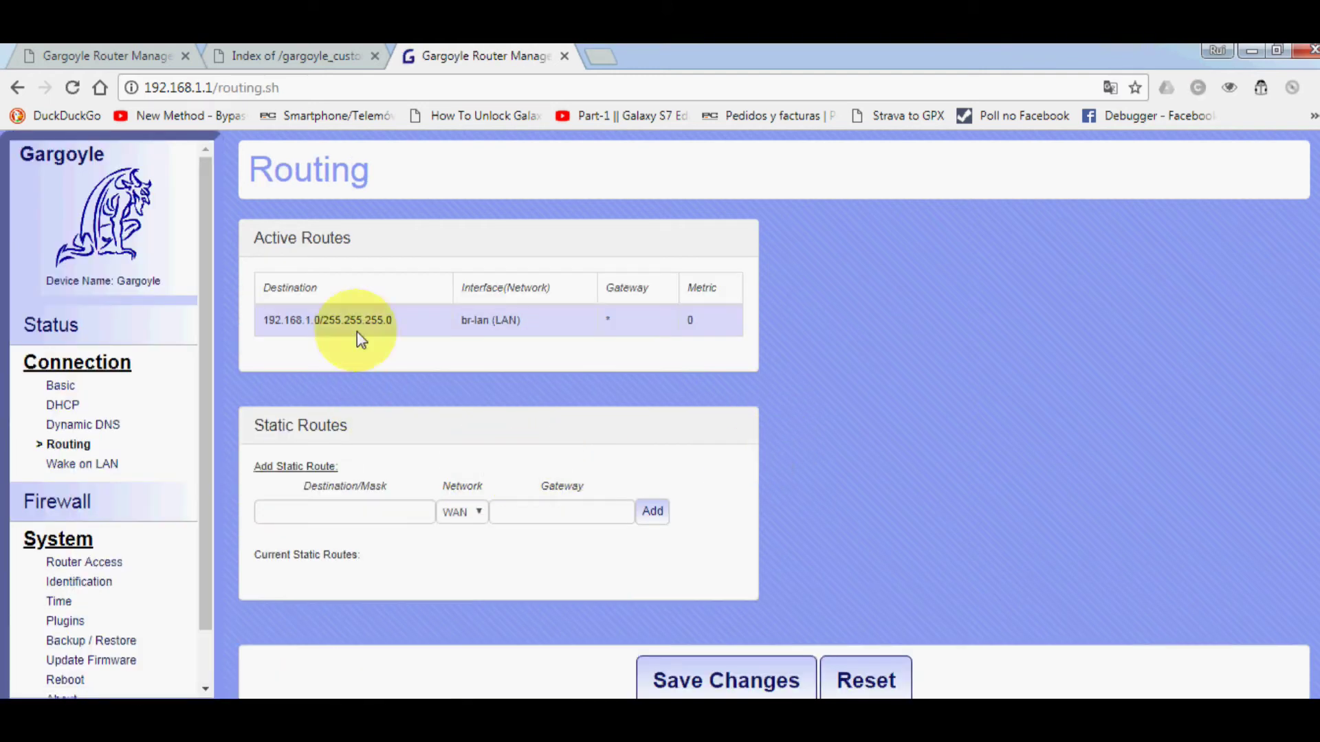
left_click(69, 464)
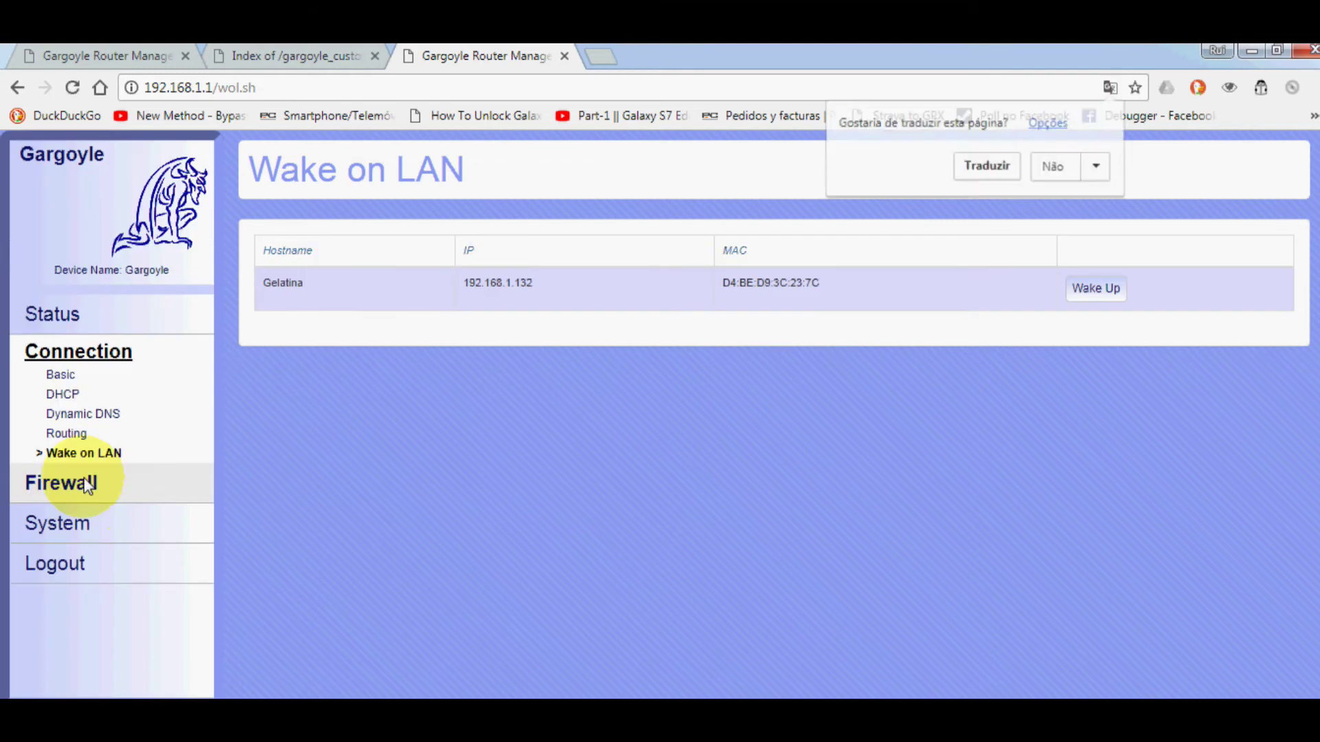
- Review the Firewall pages: Port Forwarding, Connection Limits, Restrictions, Bandwidth Quotas and QoS Upload
left_click(46, 485)
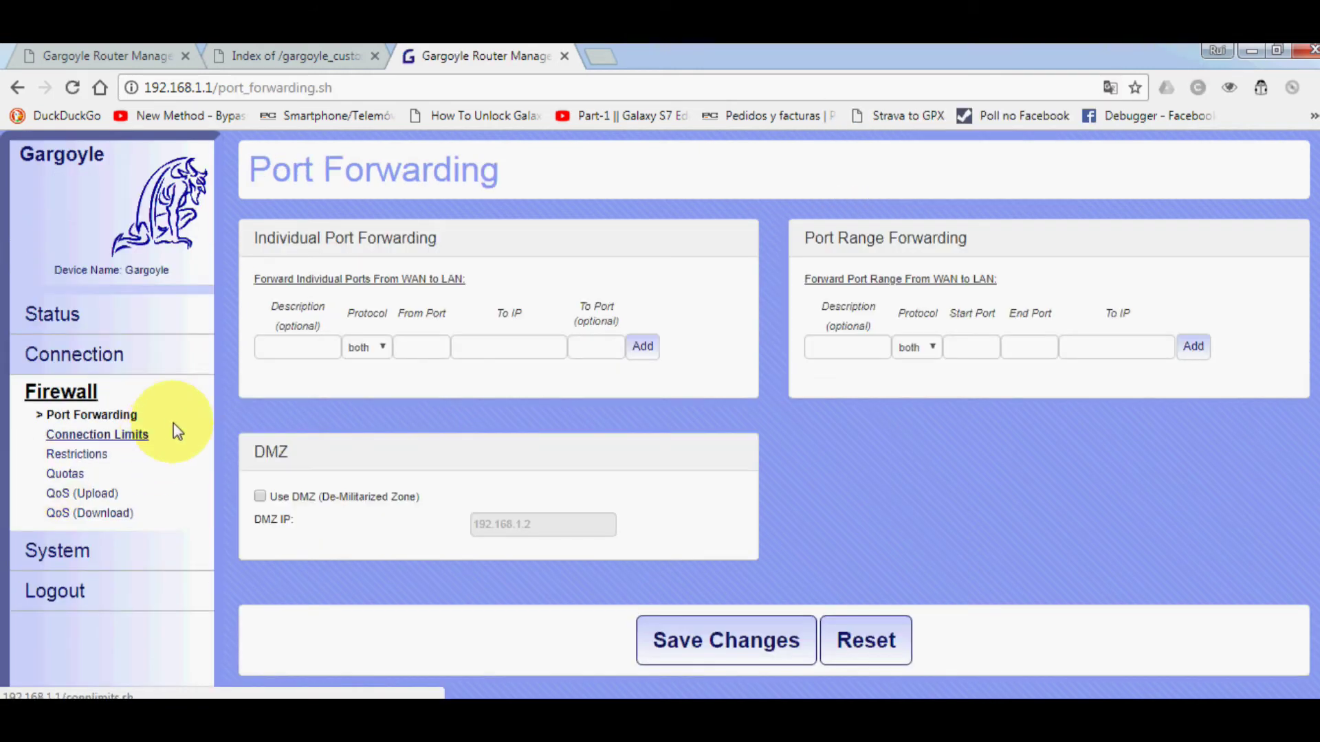
left_click(86, 436)
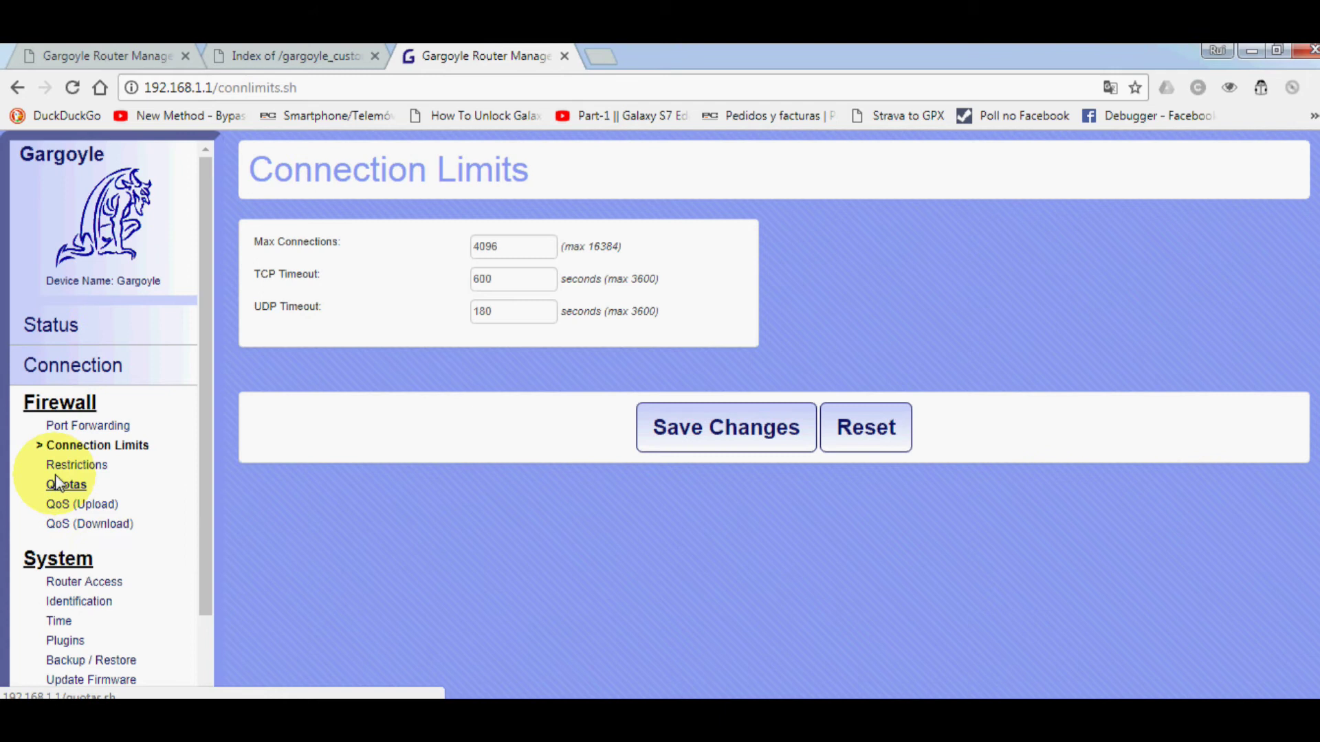
left_click(56, 464)
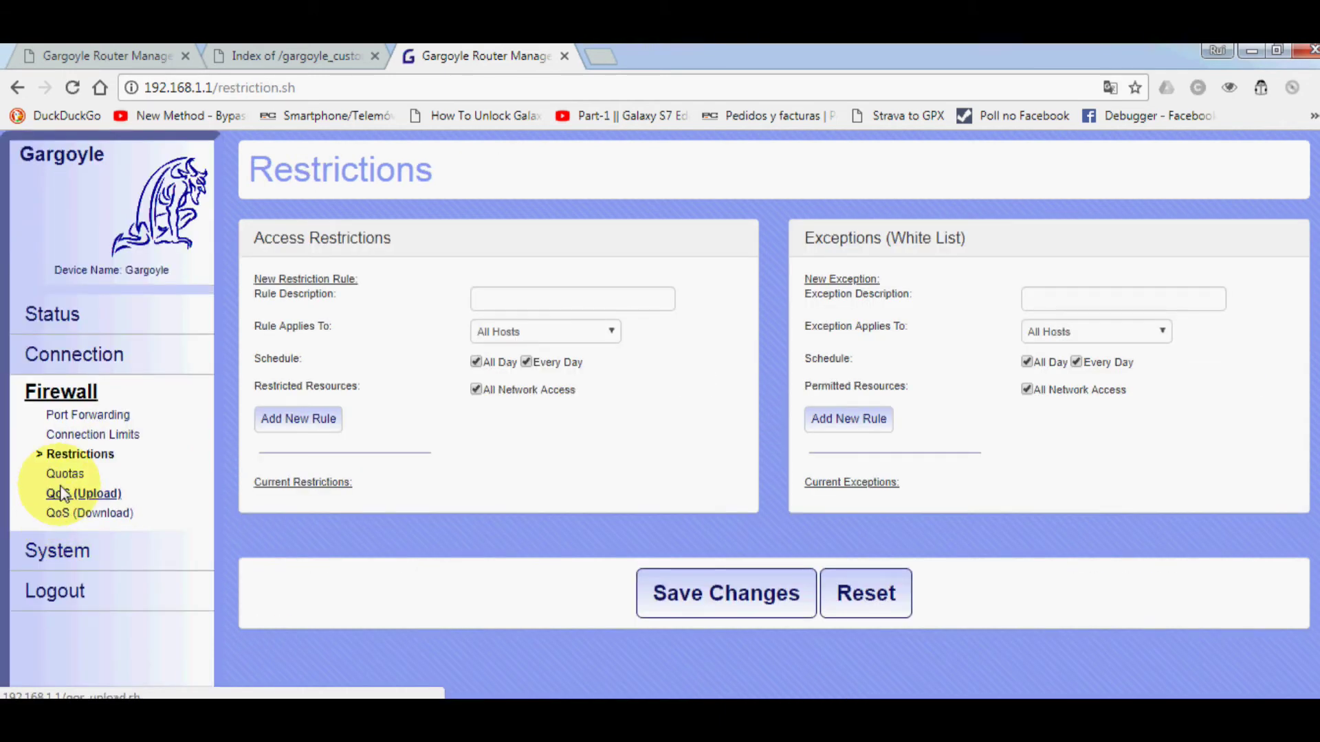
left_click(66, 474)
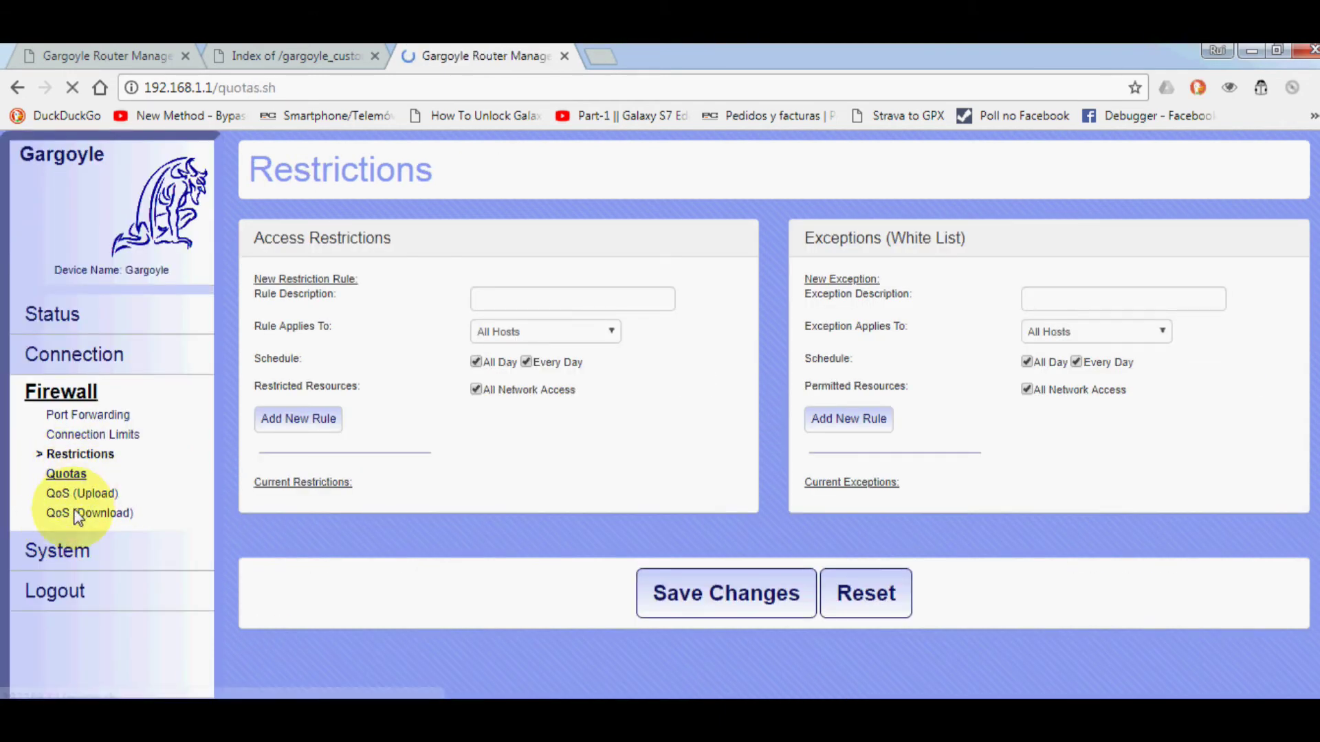
left_click(73, 492)
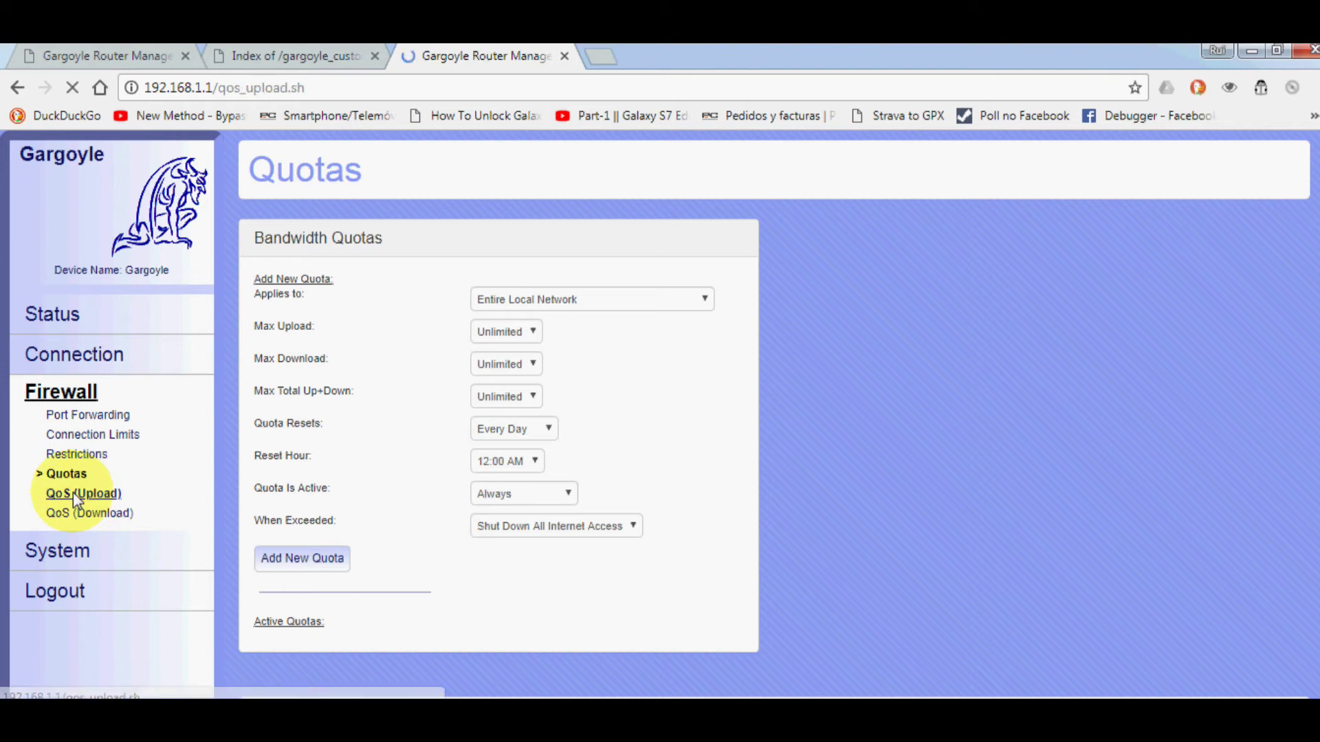
scroll(506, 395, "down", 3)
scroll(506, 394, "down", 3)
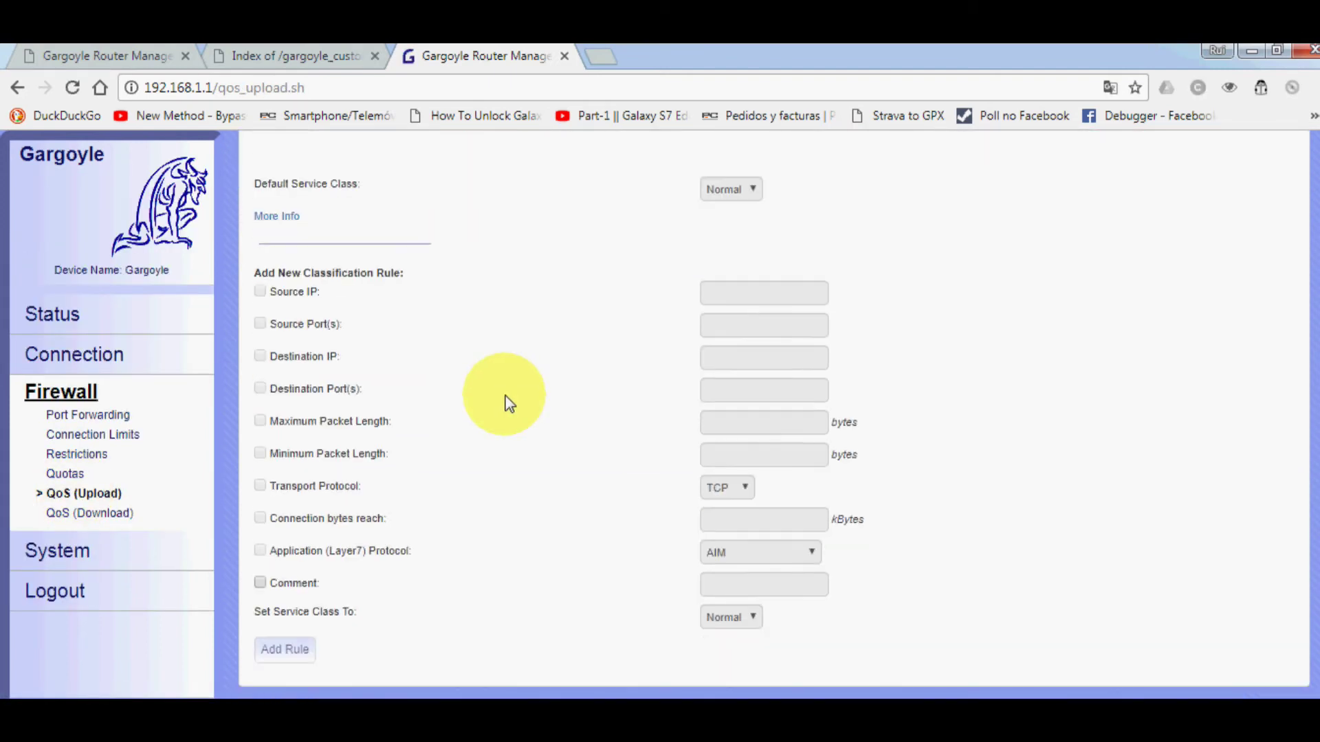
scroll(481, 467, "up", 5)
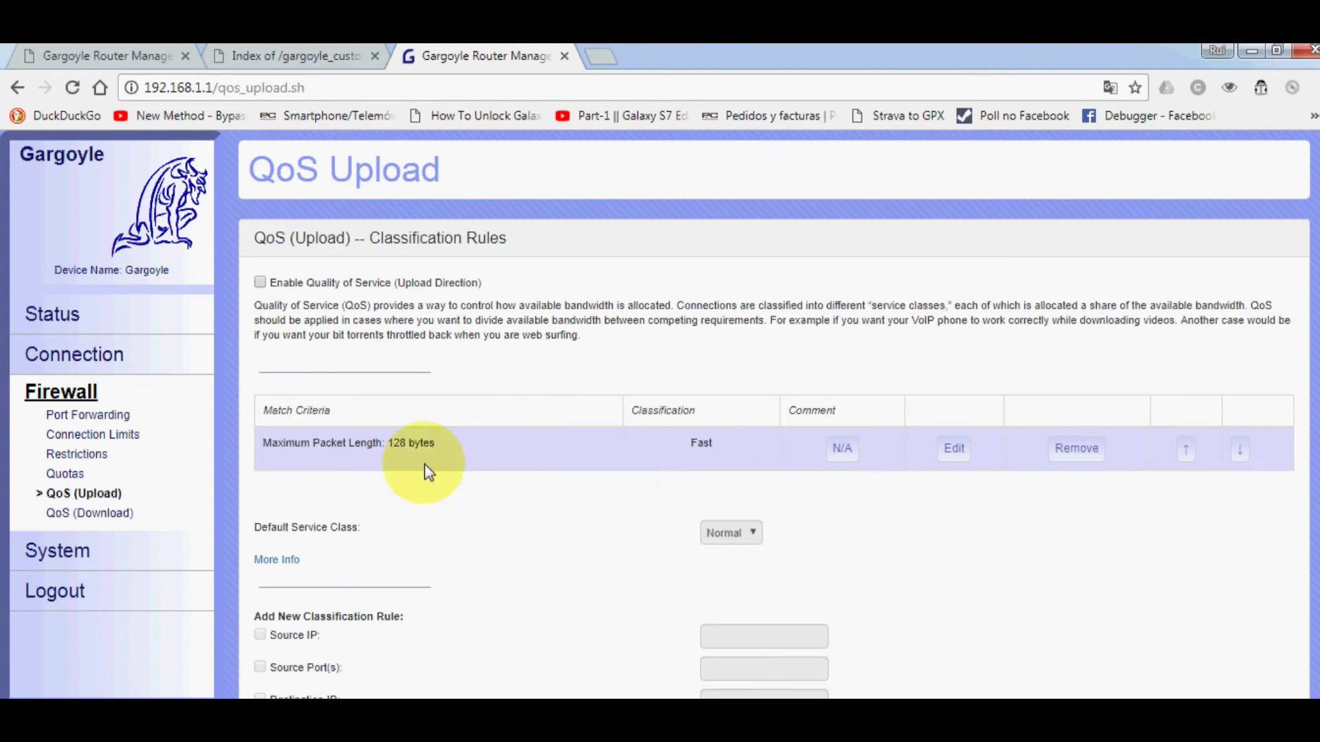
- Show the QoS Download page down to its Add New Classification Rule form
left_click(84, 514)
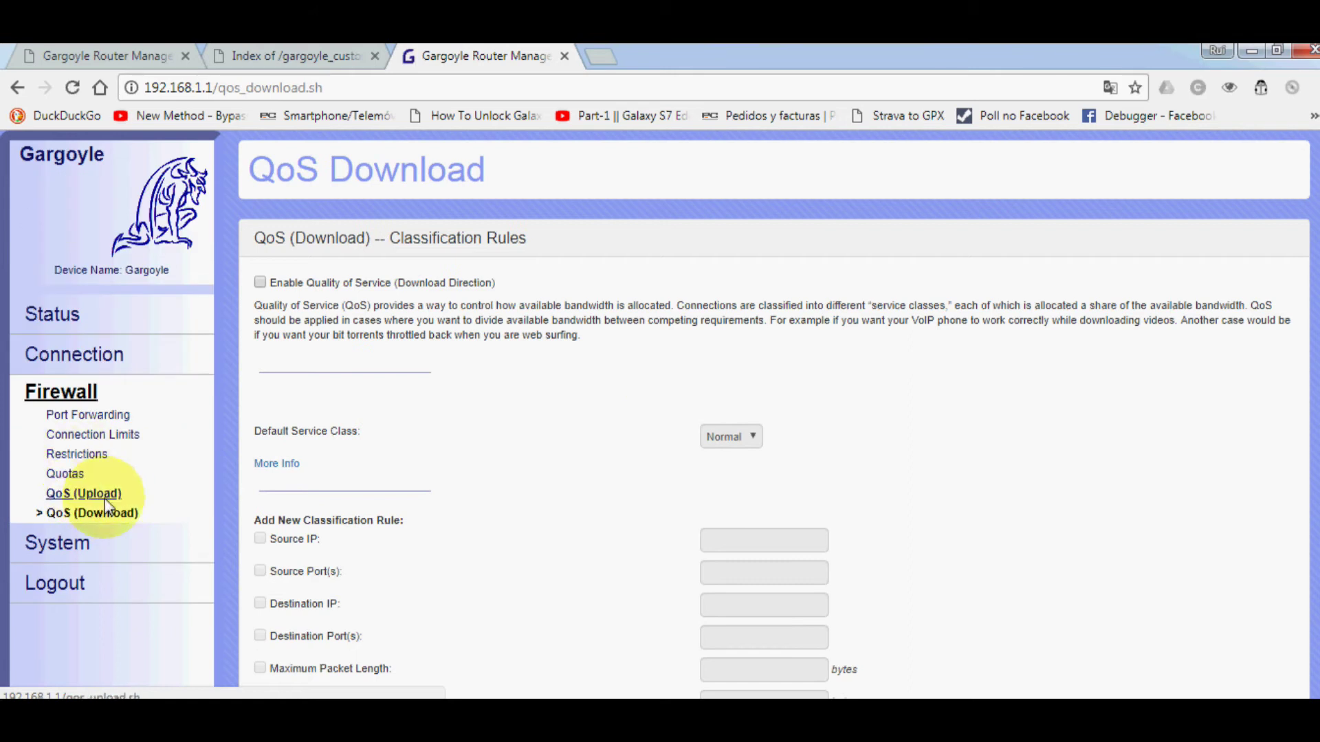
scroll(362, 469, "down", 1)
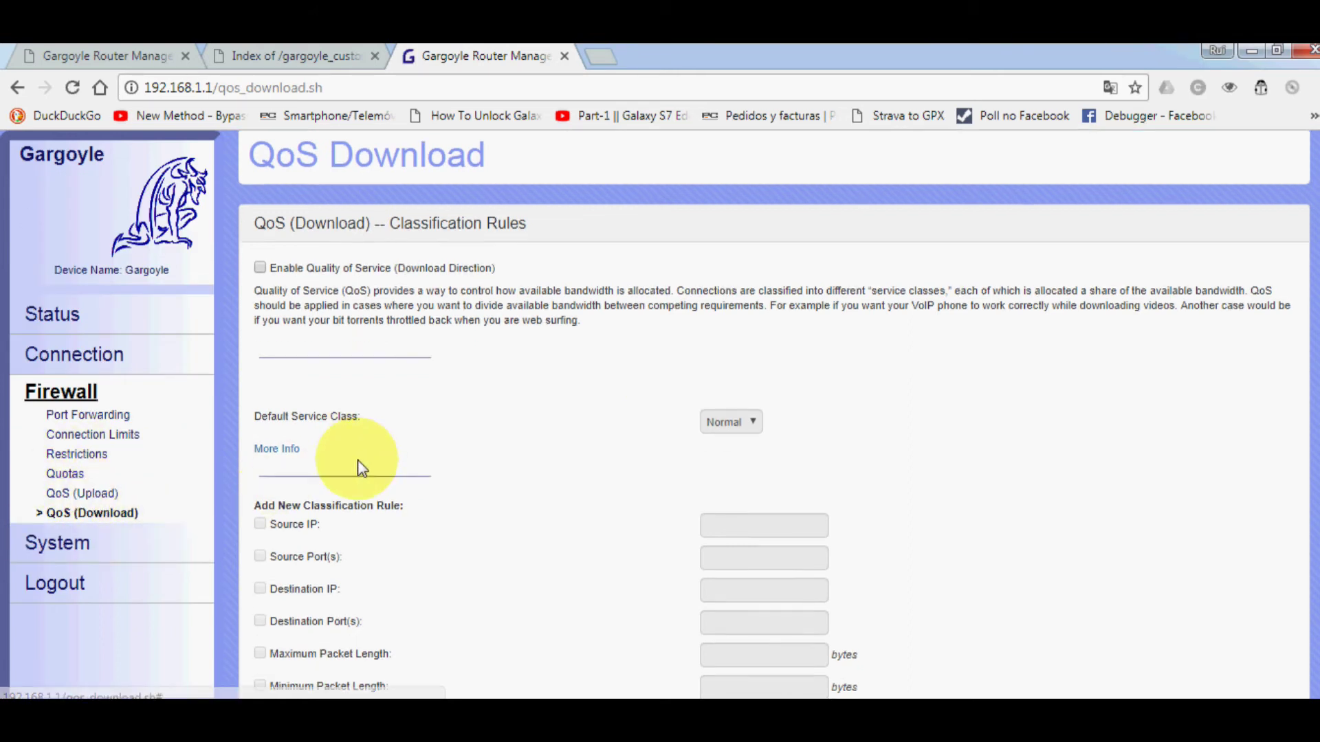
scroll(359, 463, "down", 4)
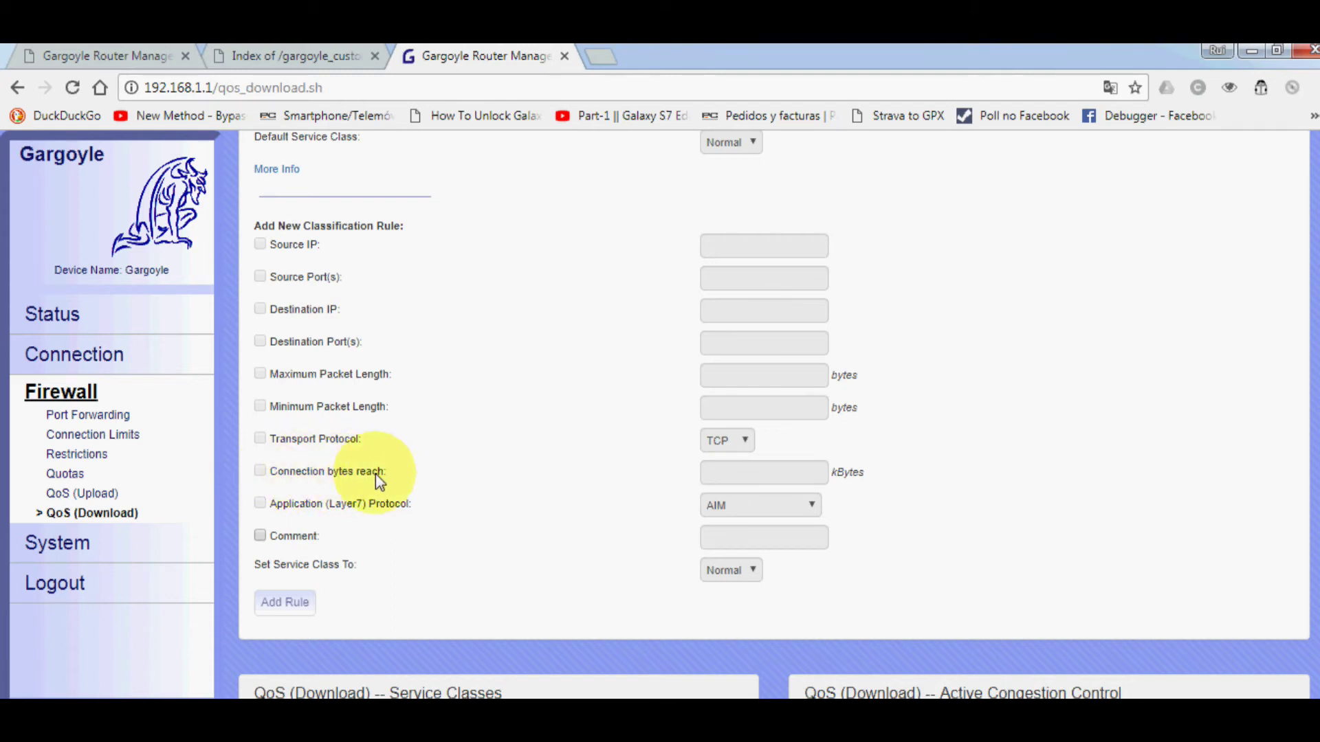
- Tour the System pages: Router Access, Identification, Time, Plugins, Backup/Restore and Update Firmware
left_click(55, 547)
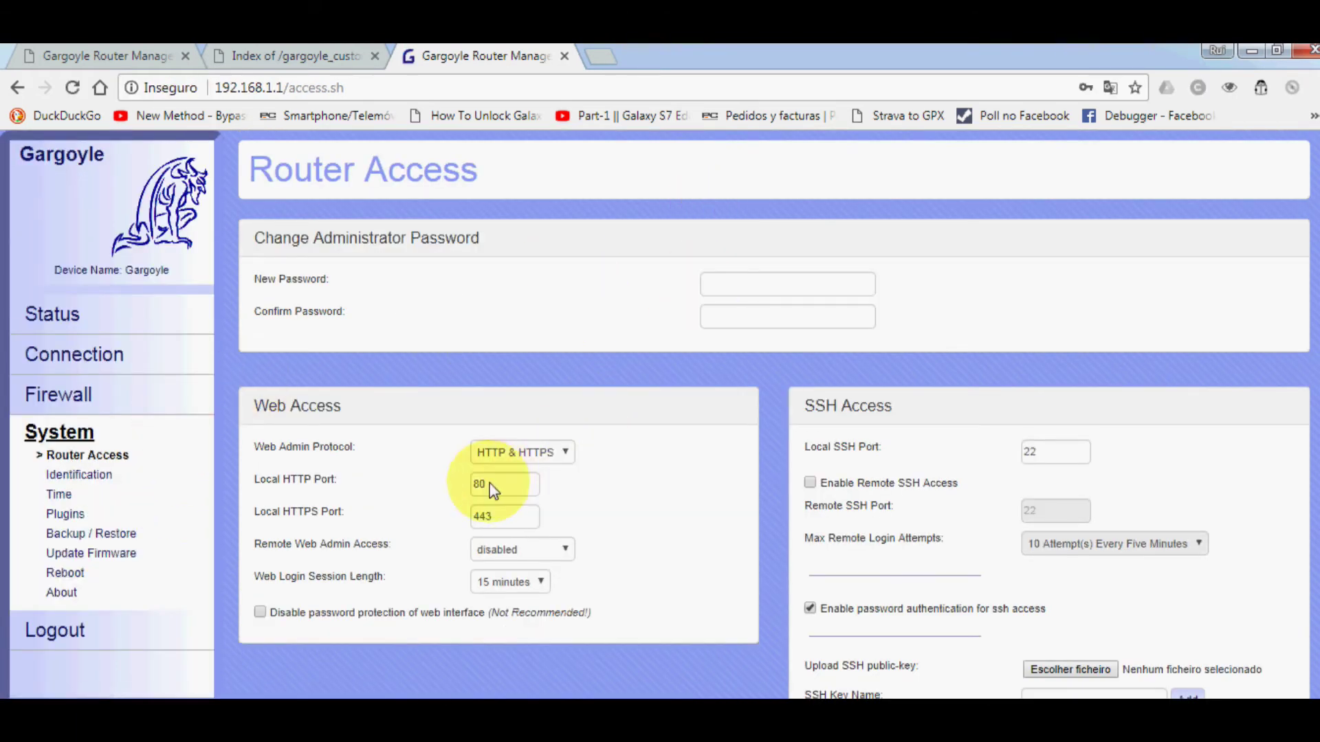
scroll(692, 472, "down", 3)
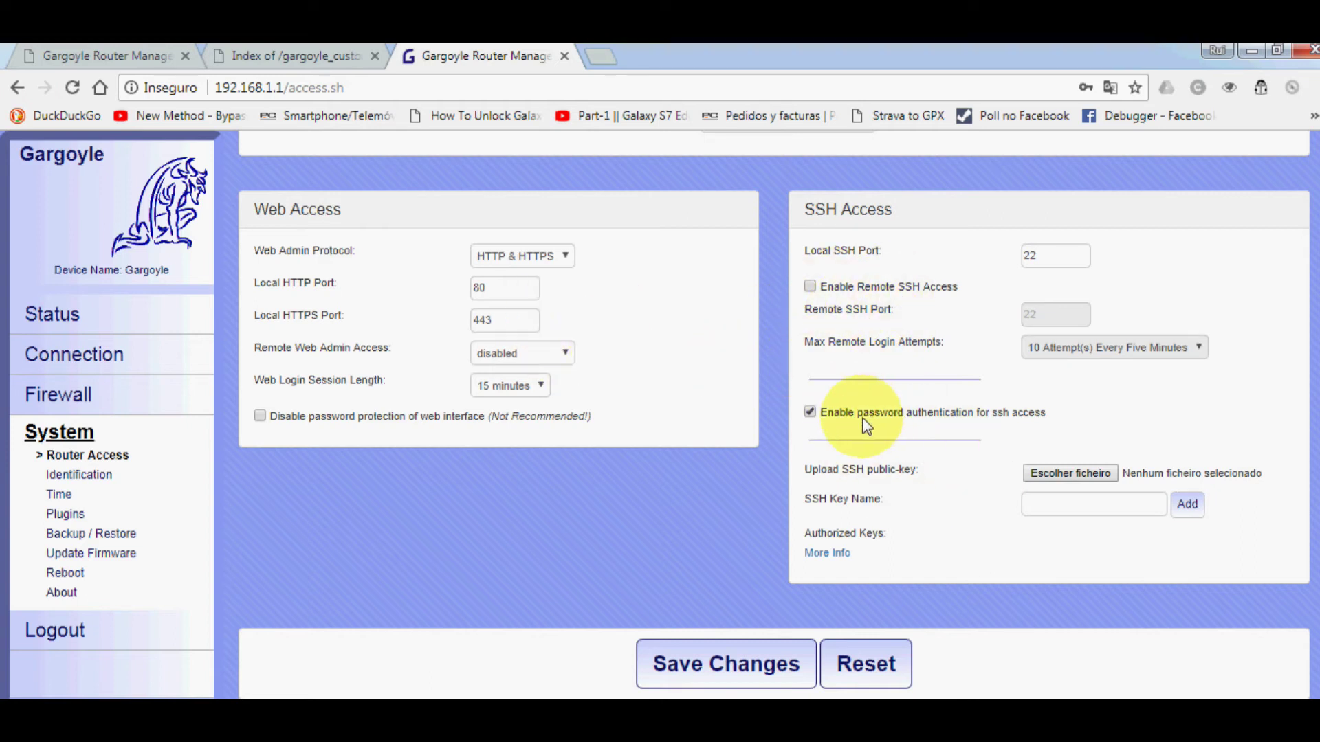
left_click(82, 476)
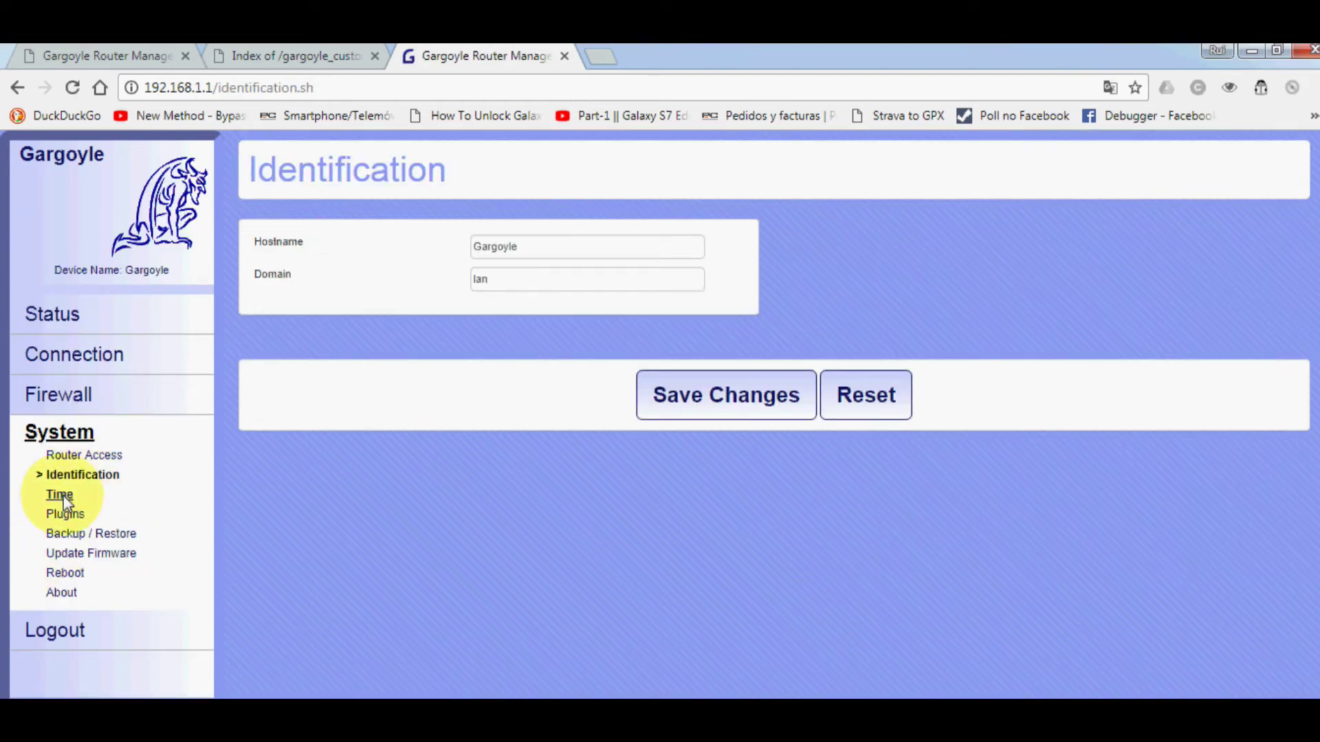
left_click(65, 496)
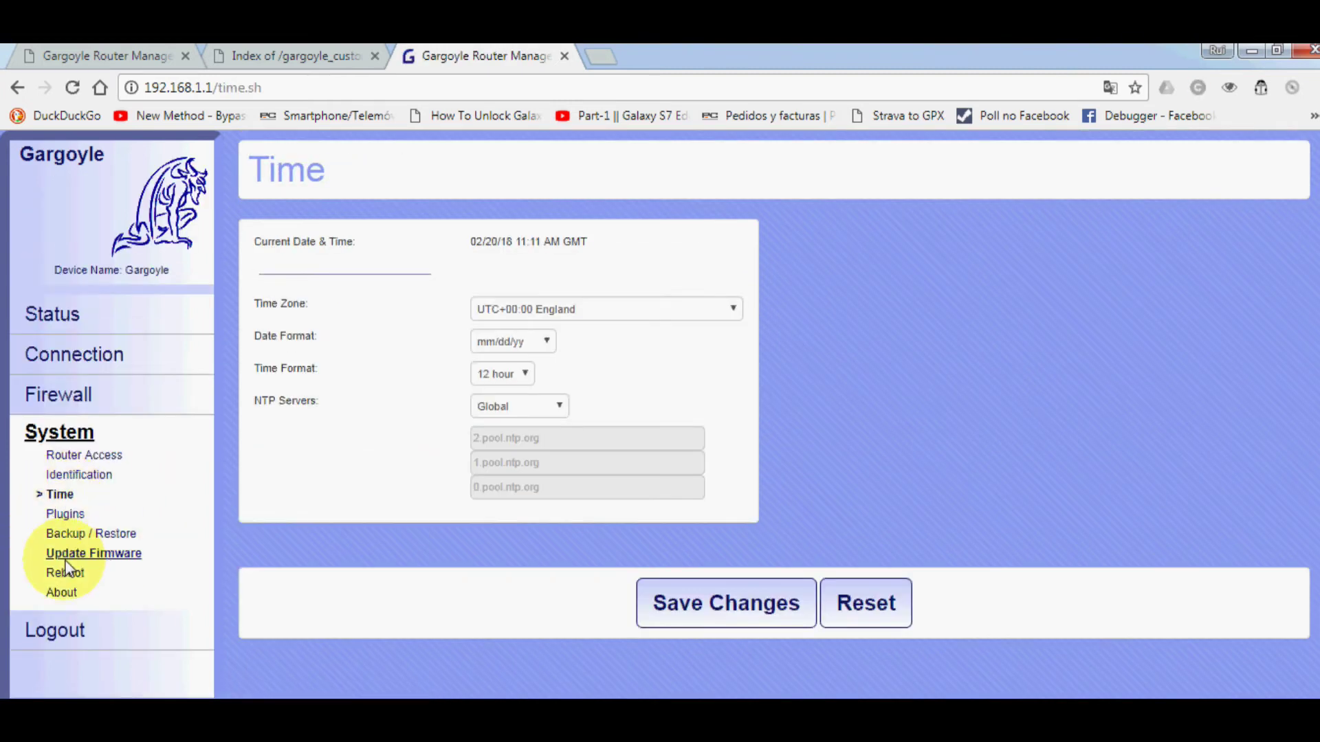
left_click(65, 515)
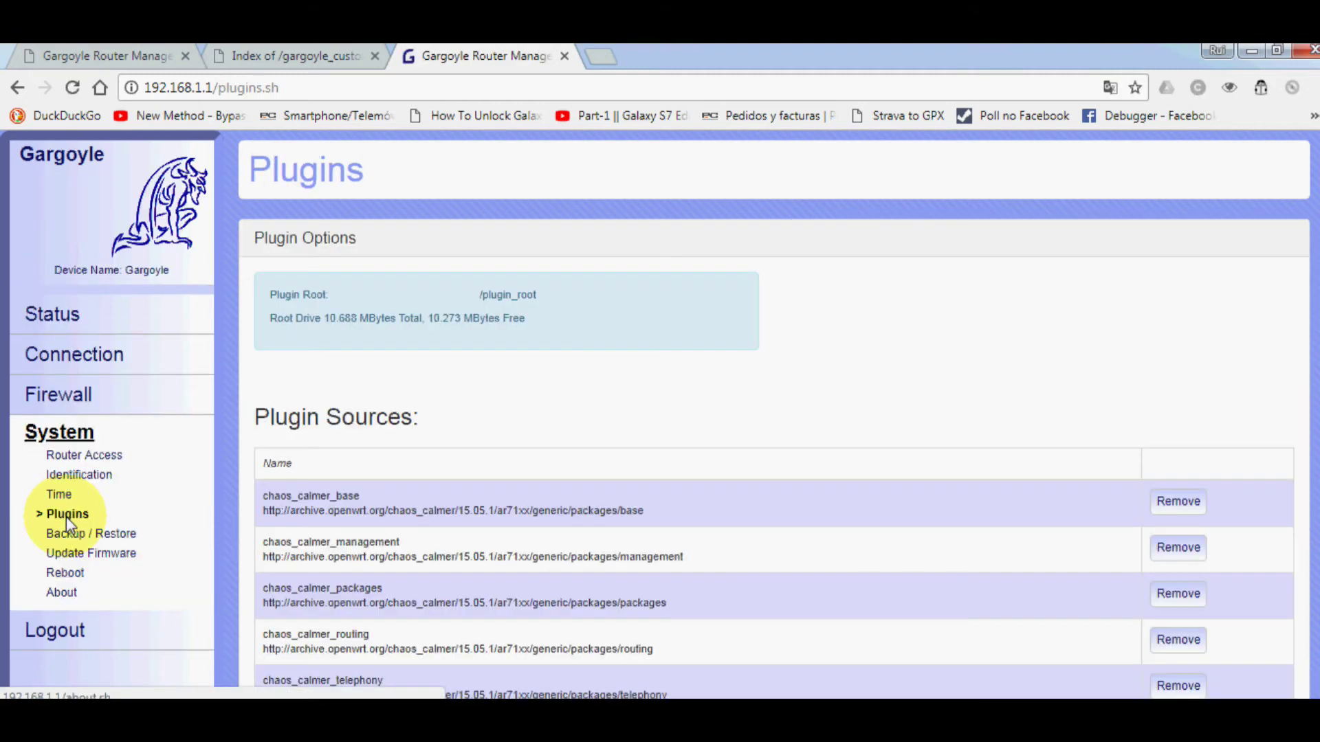
scroll(837, 351, "down", 4)
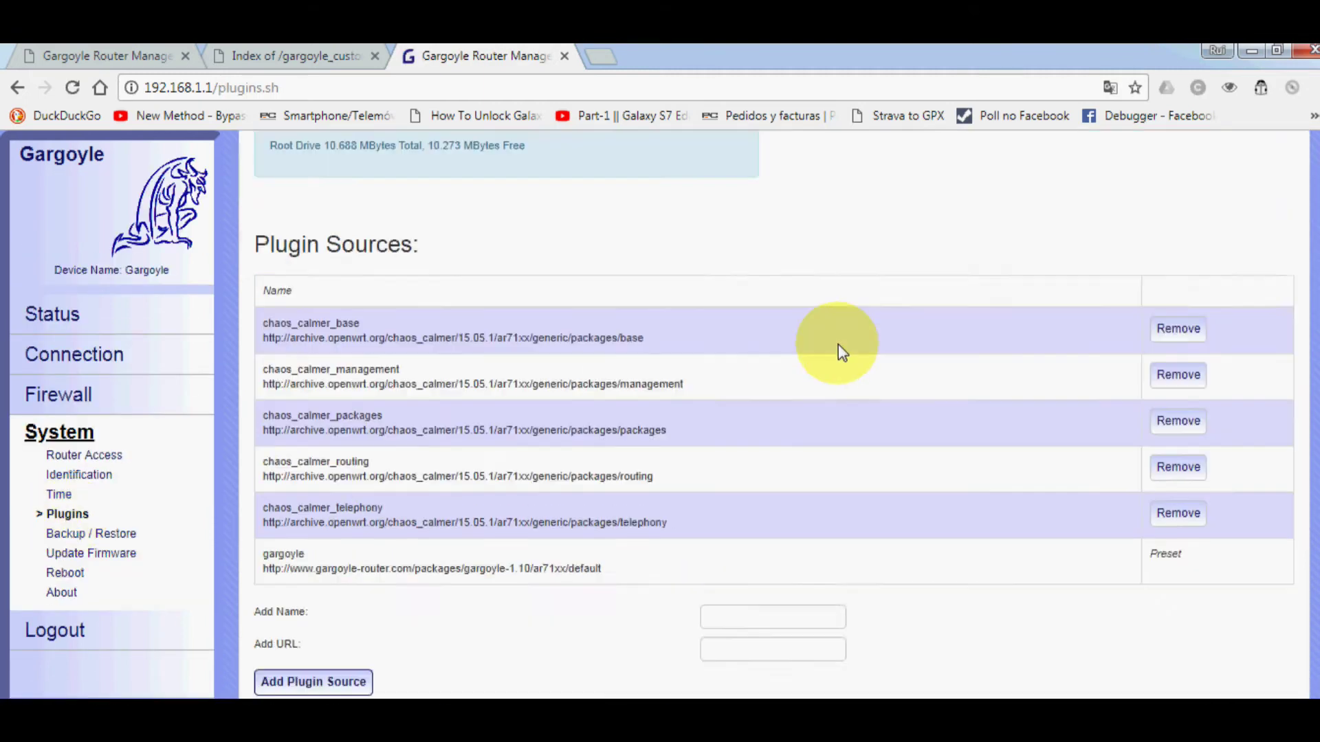
scroll(838, 344, "up", 4)
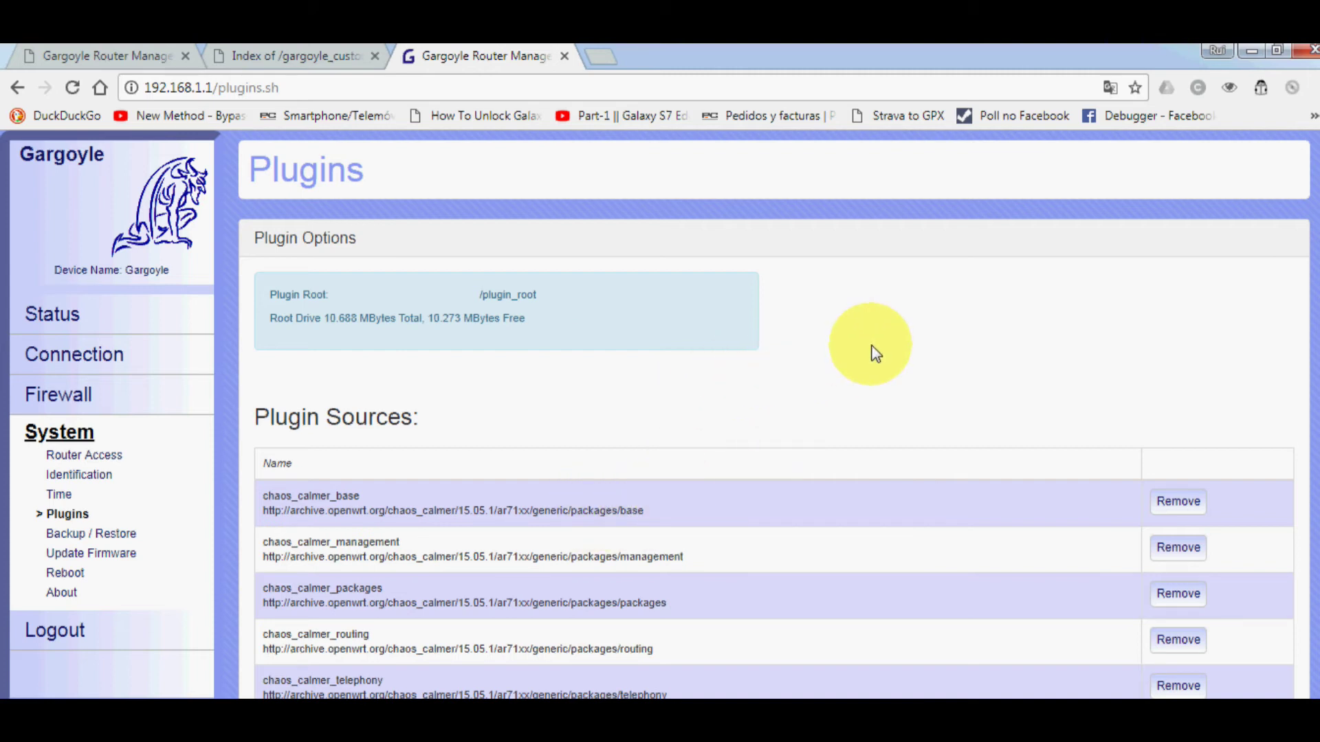
scroll(710, 464, "down", 2)
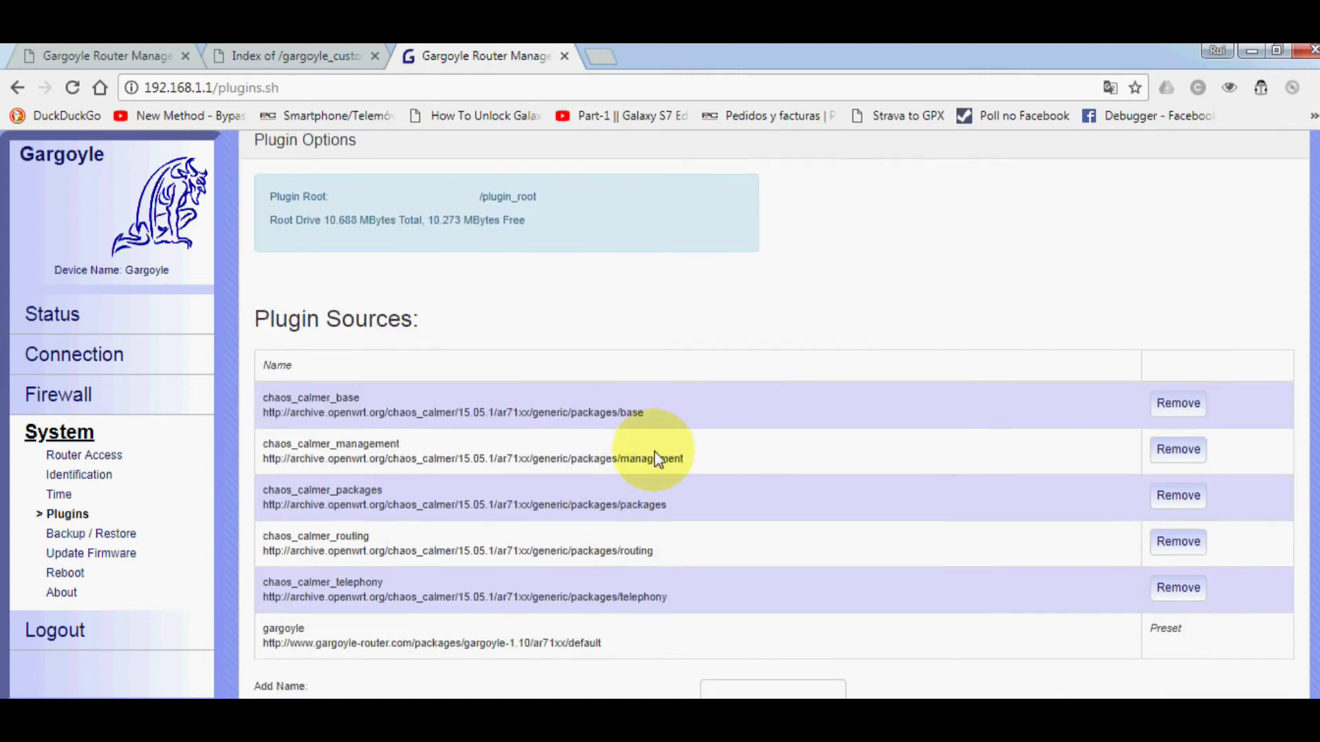
left_click(103, 539)
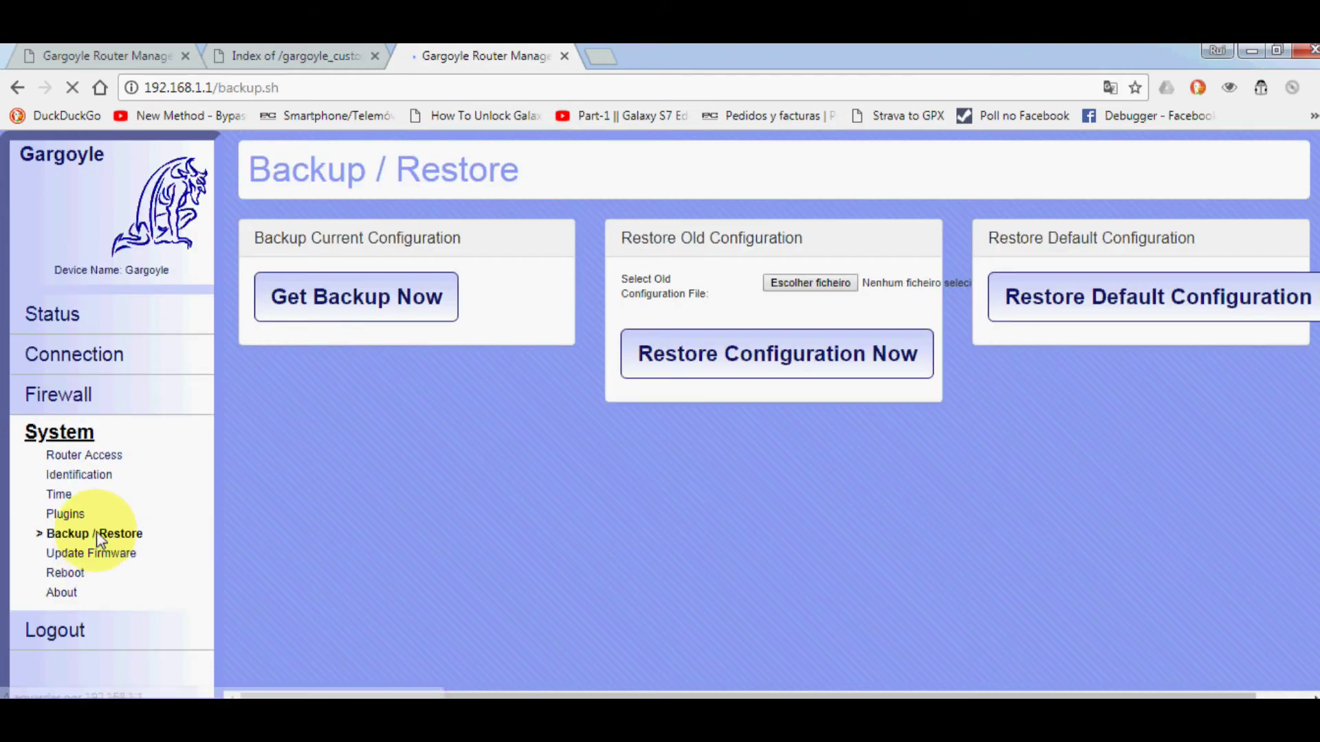
left_click(95, 553)
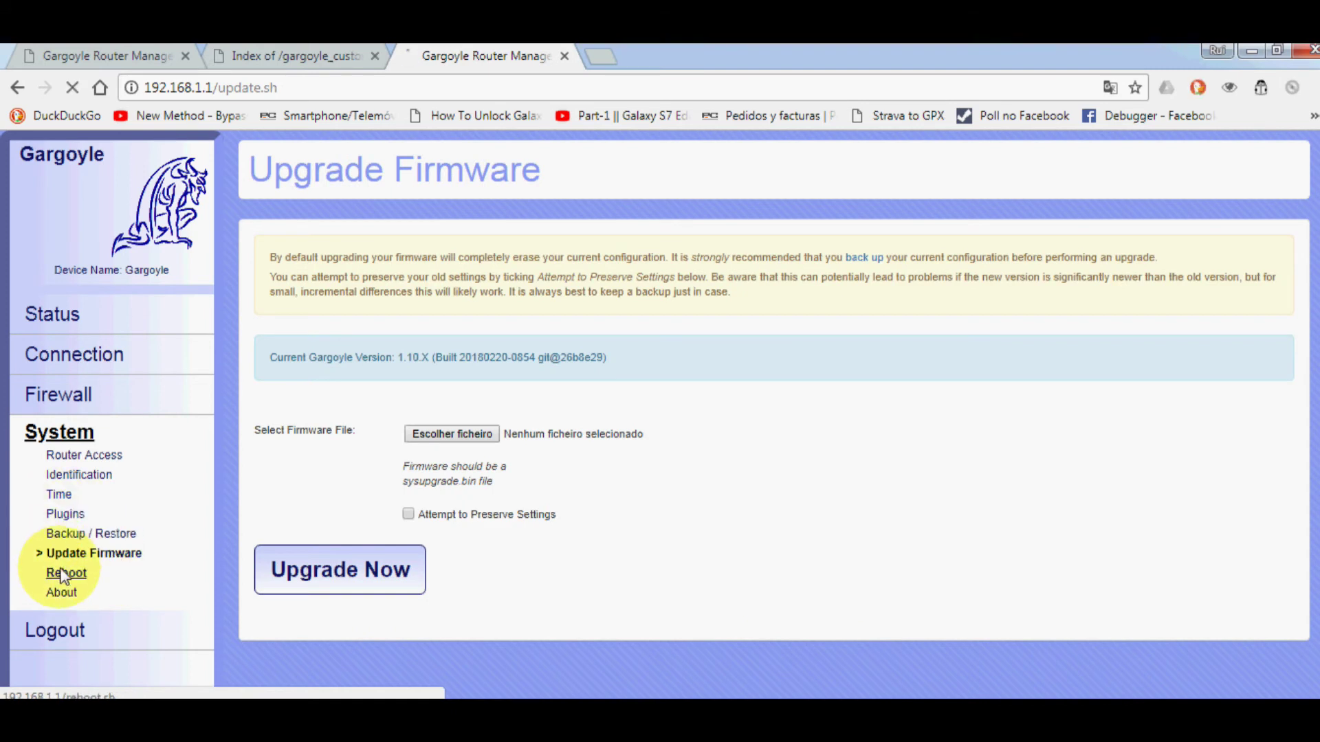
- Schedule an automatic router reboot for Every Day at 12:00 AM
left_click(64, 575)
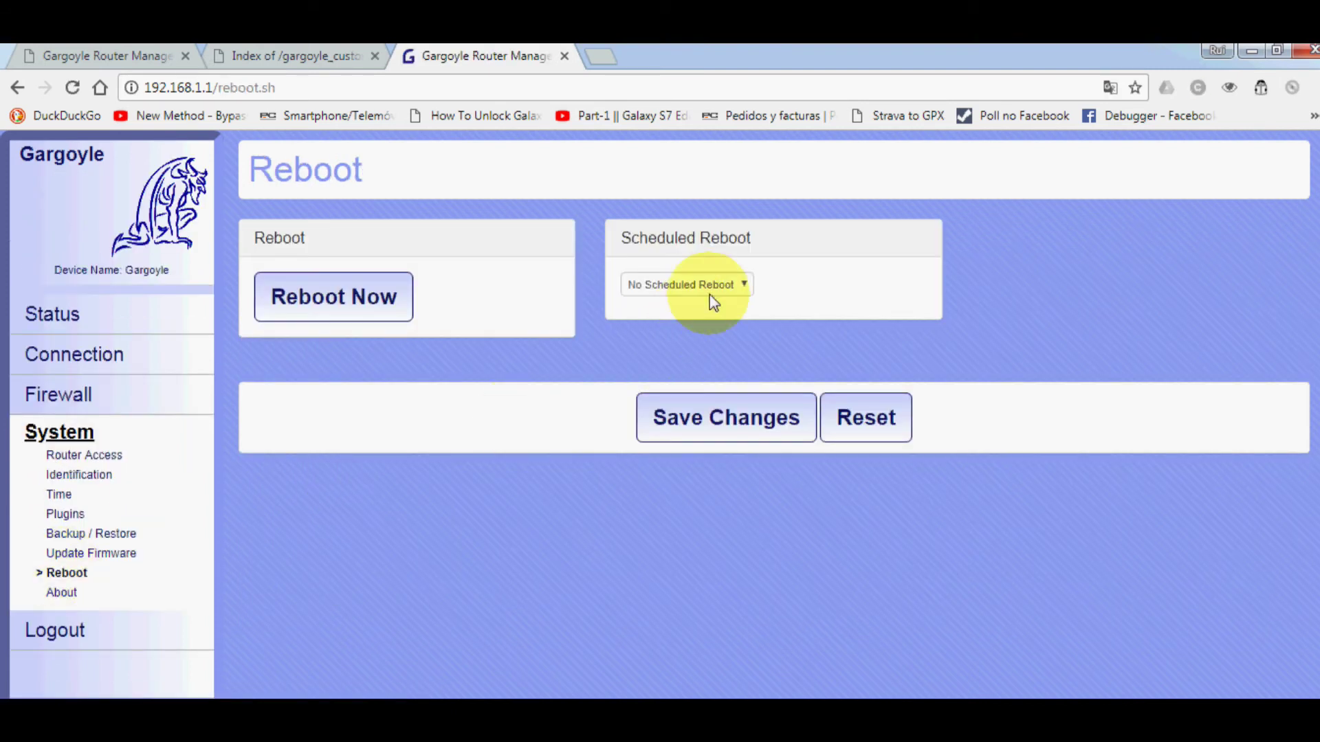
left_click(718, 285)
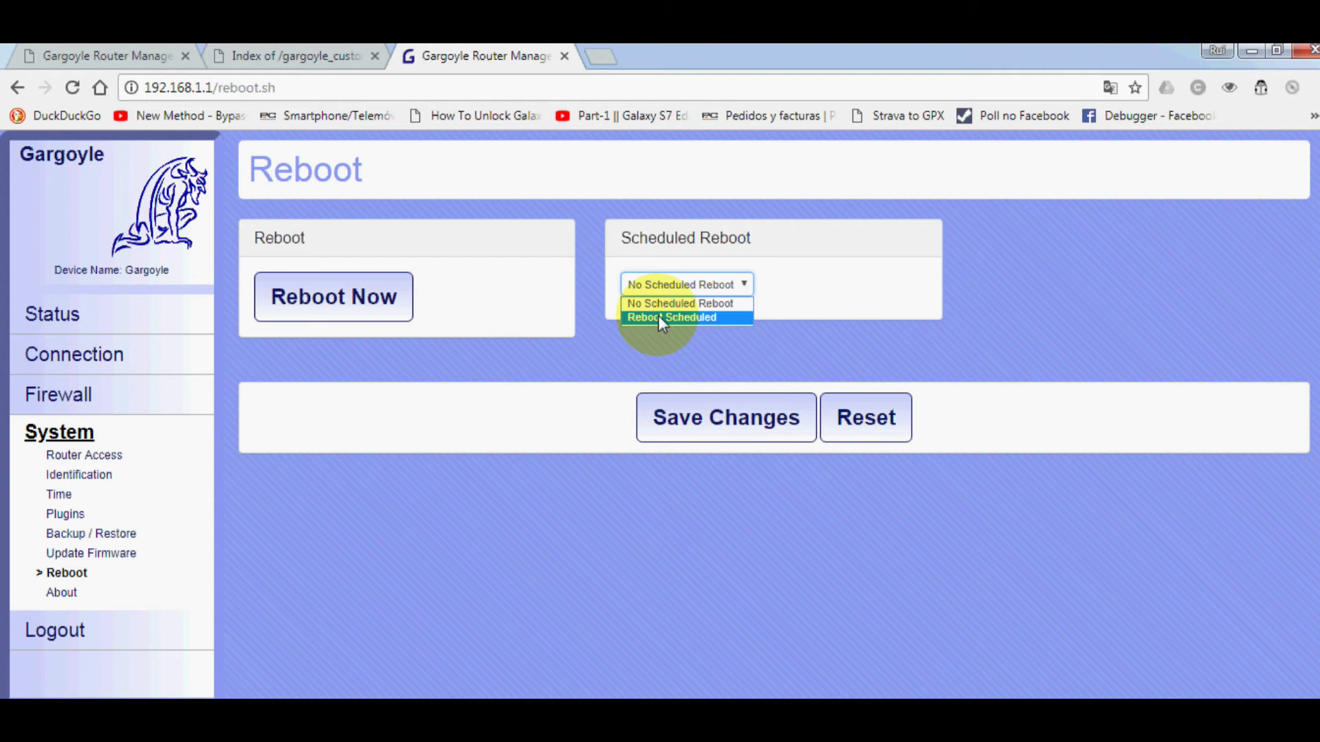
left_click(658, 316)
left_click(794, 319)
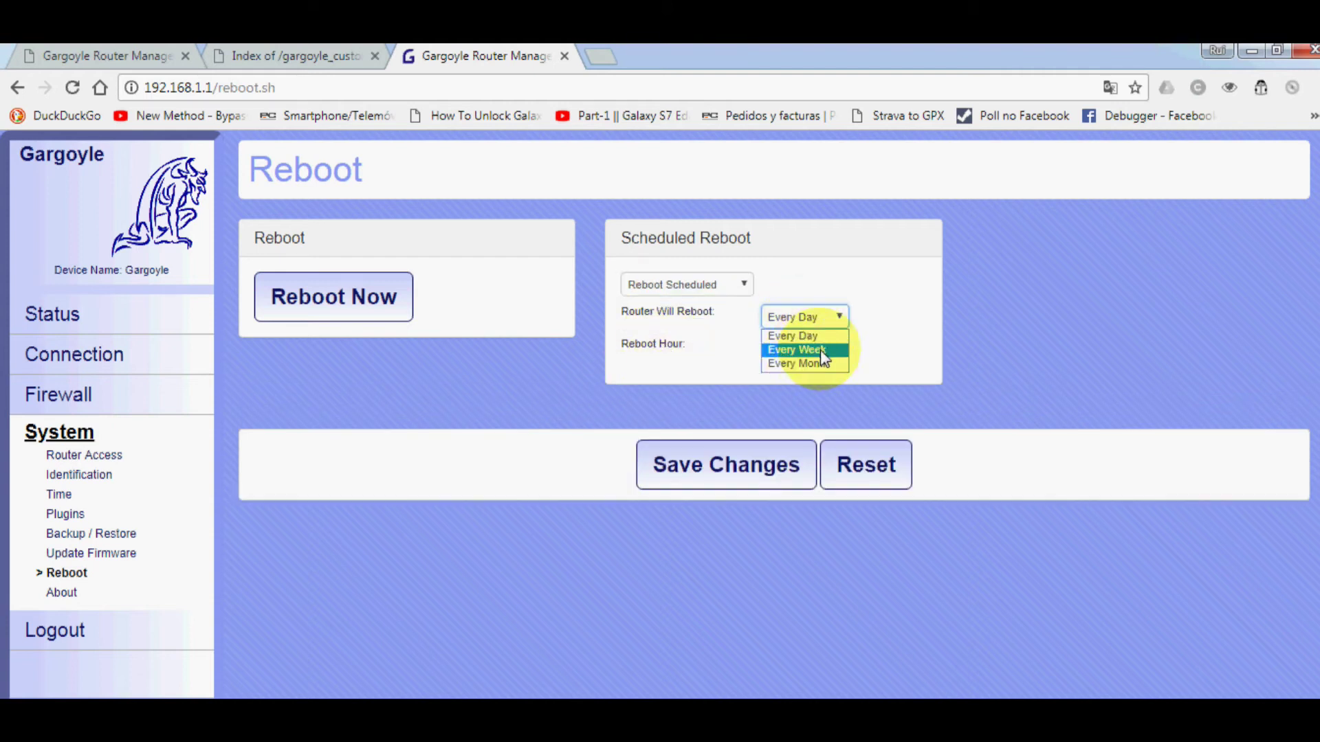
left_click(635, 400)
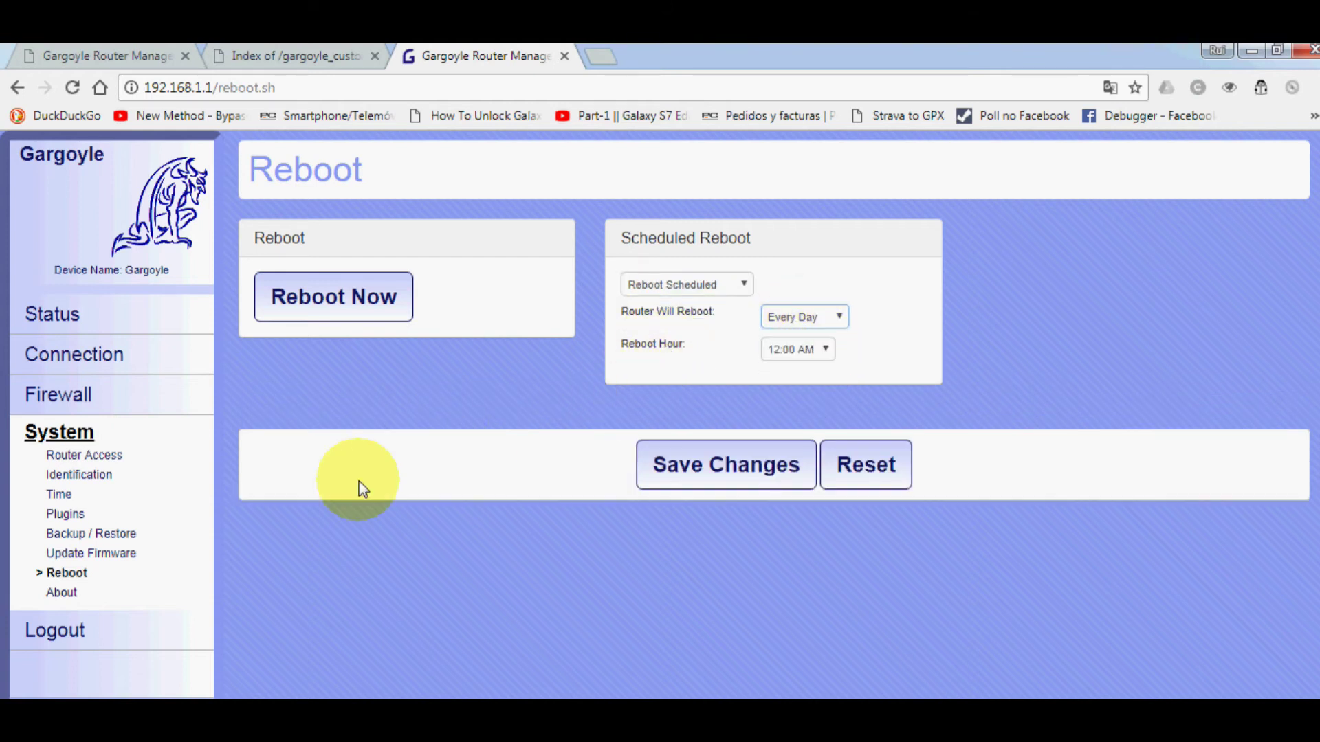
- Read through the Credits and License on the About page, then return to Connection Basic
left_click(61, 597)
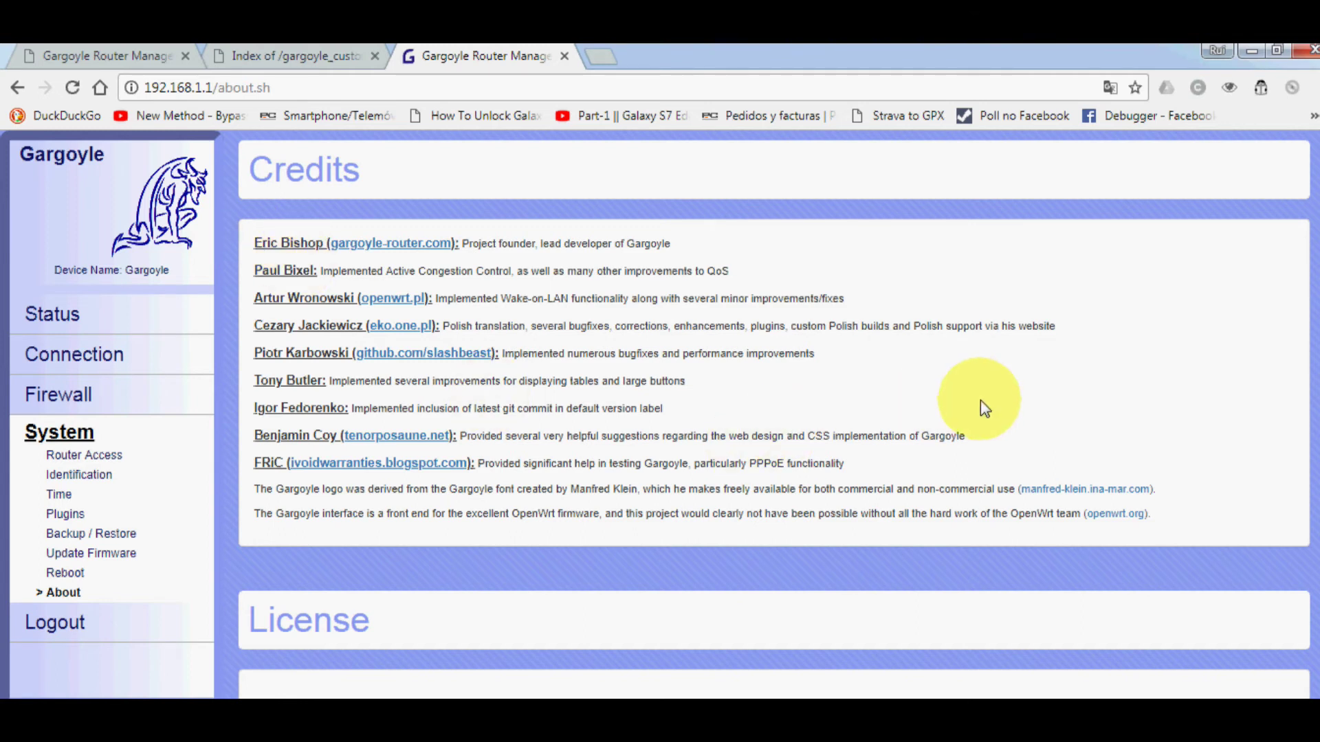
scroll(980, 397, "down", 4)
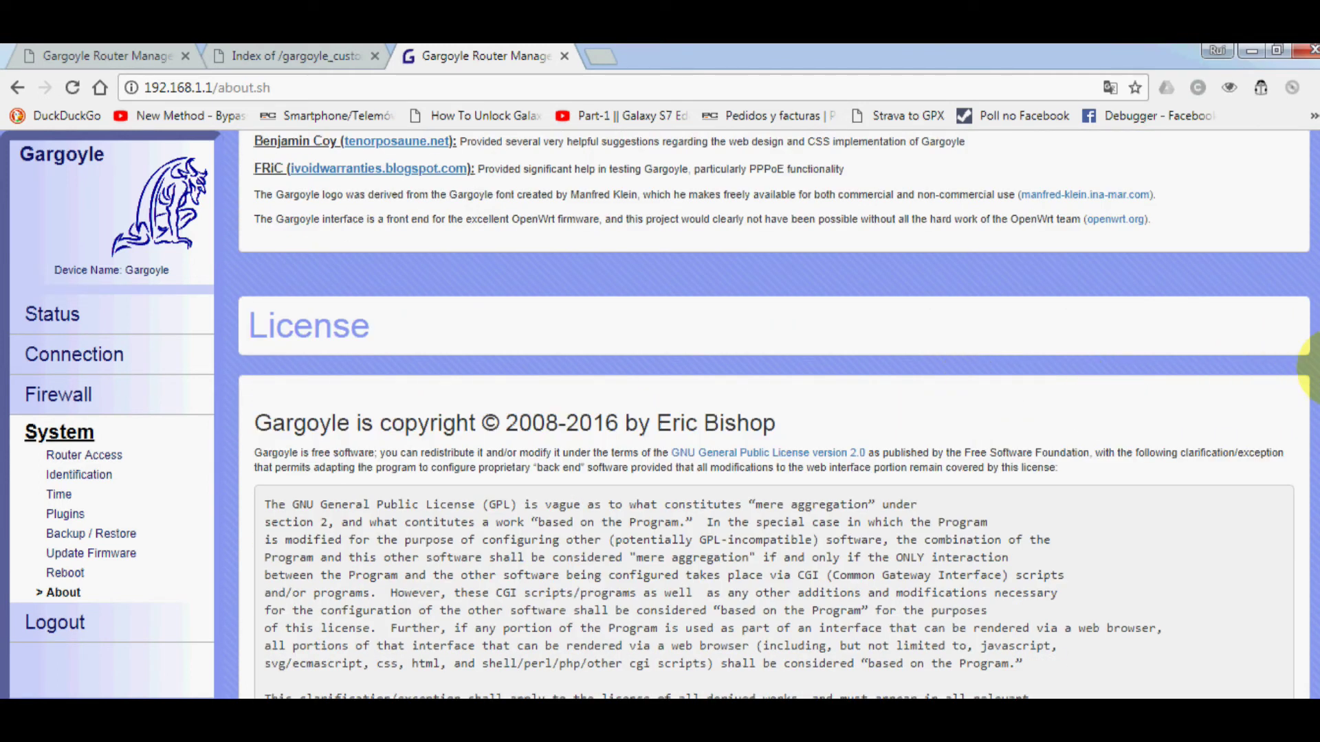
left_click_drag(1312, 358, 636, 636)
scroll(661, 530, "up", 7)
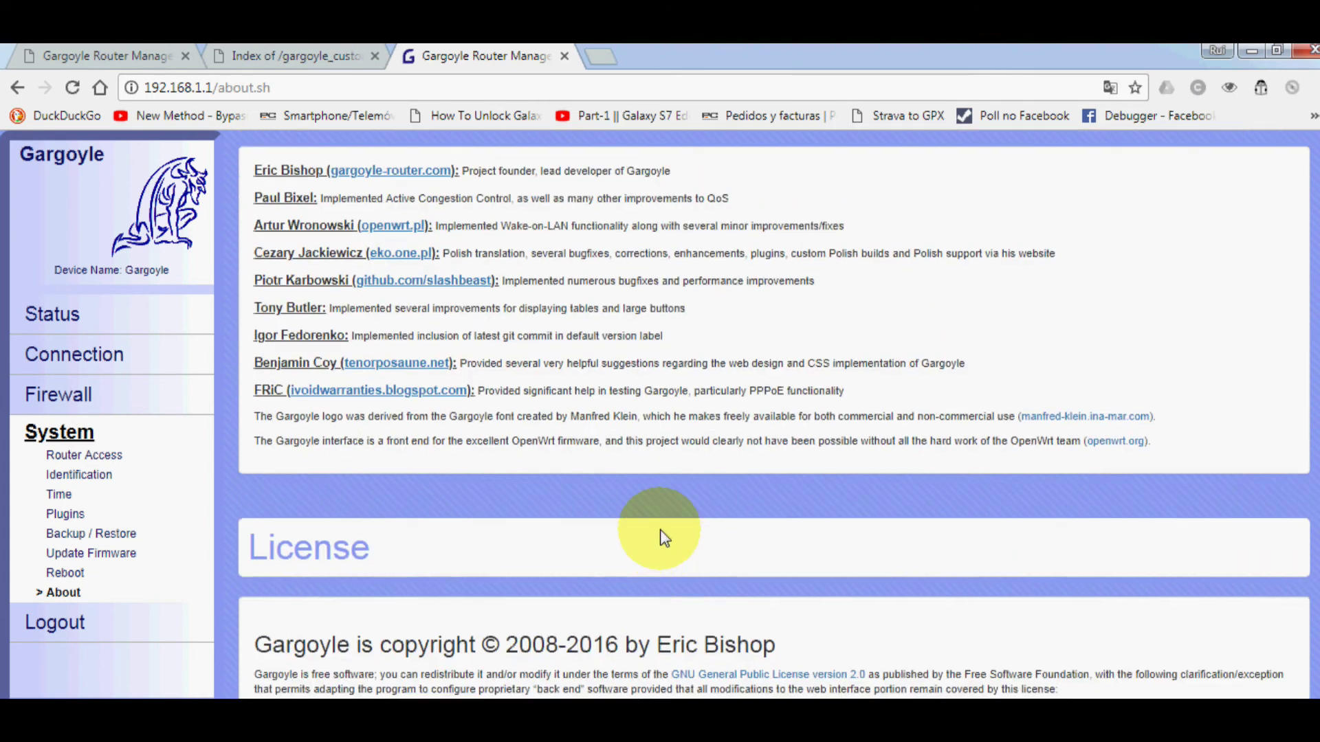
left_click(62, 356)
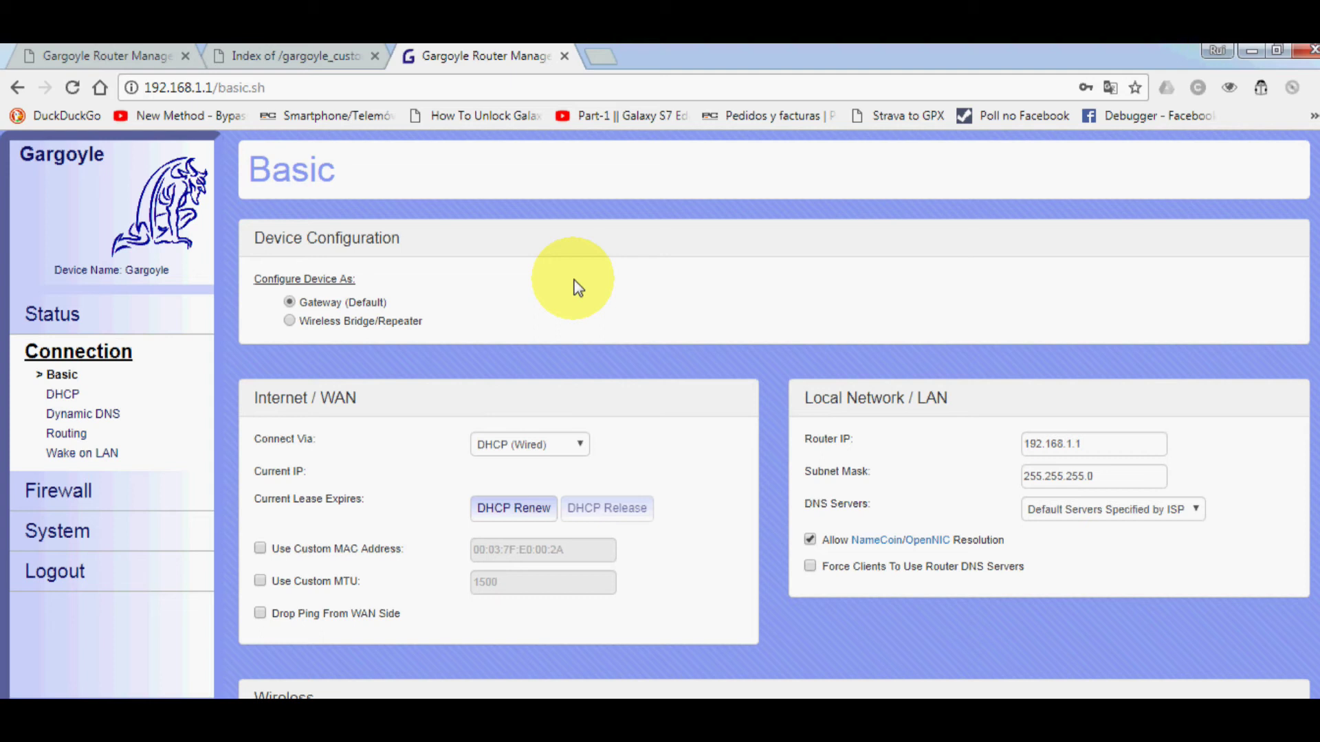
left_click(289, 321)
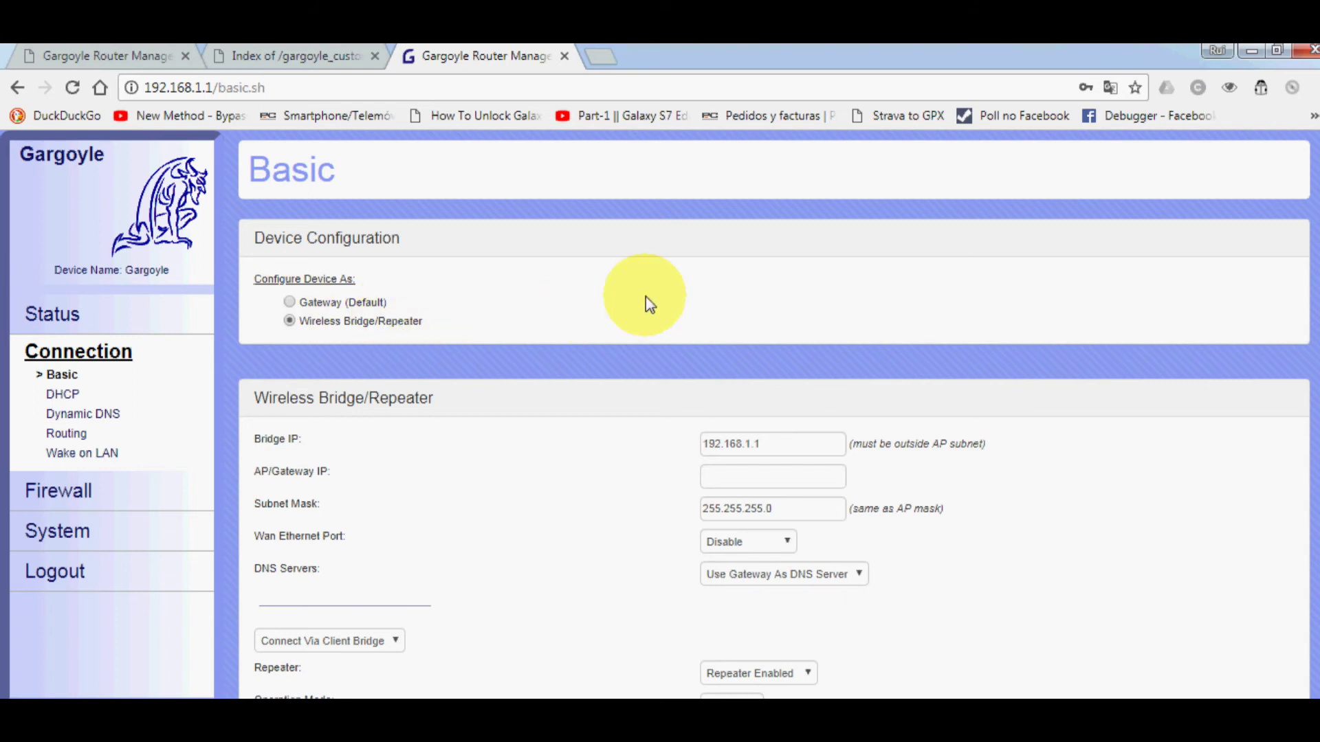
scroll(643, 296, "down", 3)
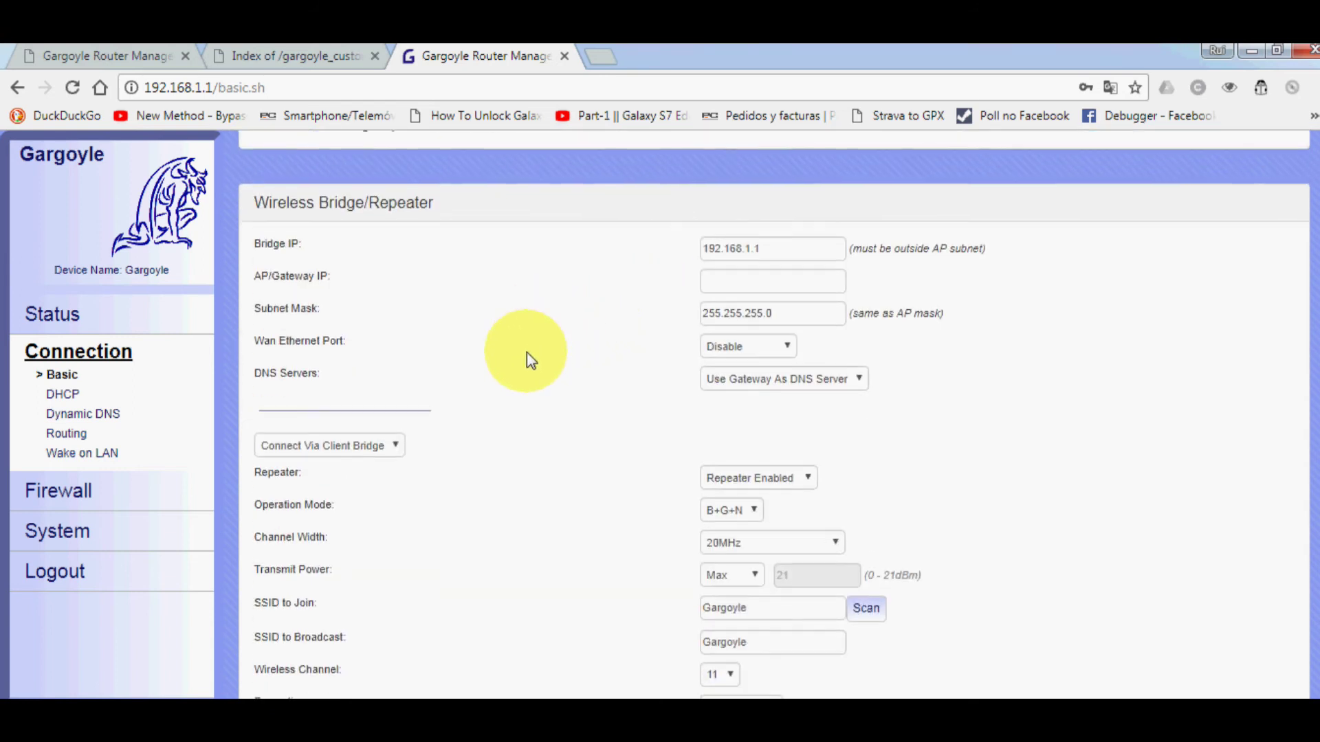
scroll(526, 357, "up", 3)
scroll(489, 420, "down", 1)
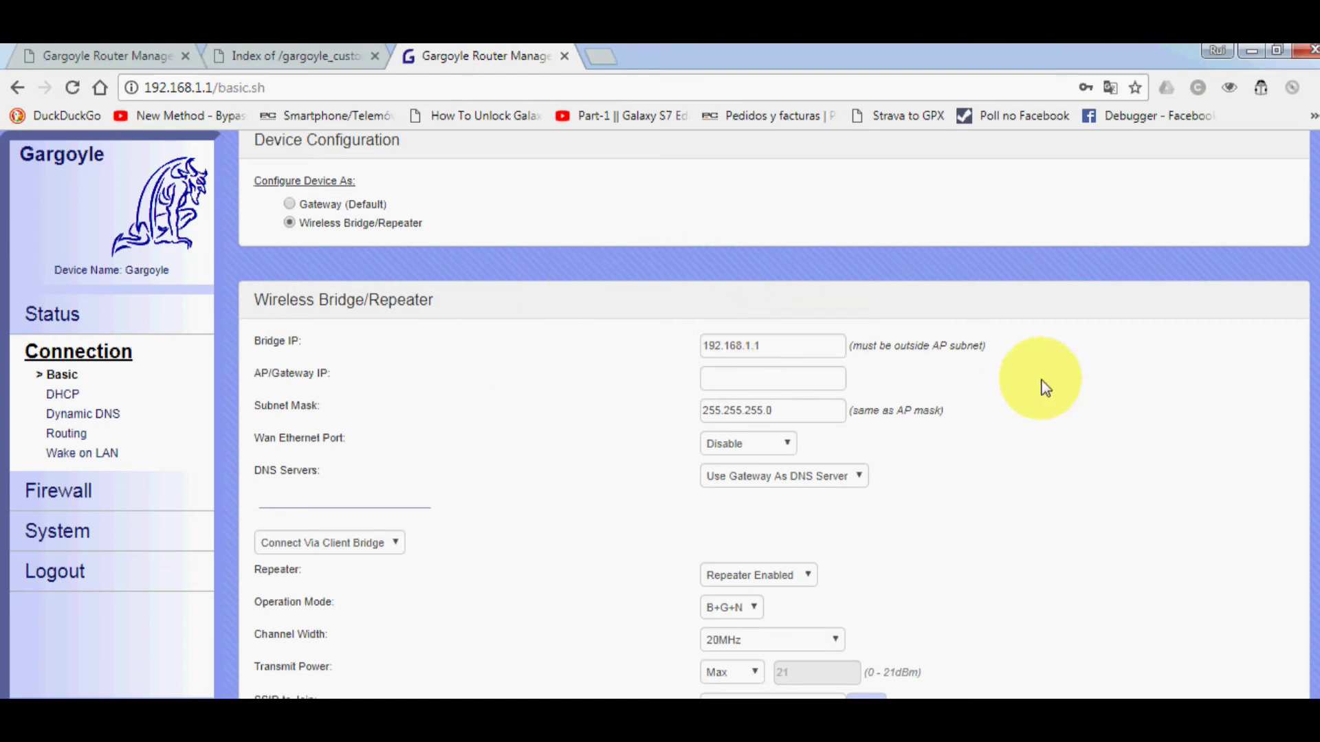
left_click(289, 205)
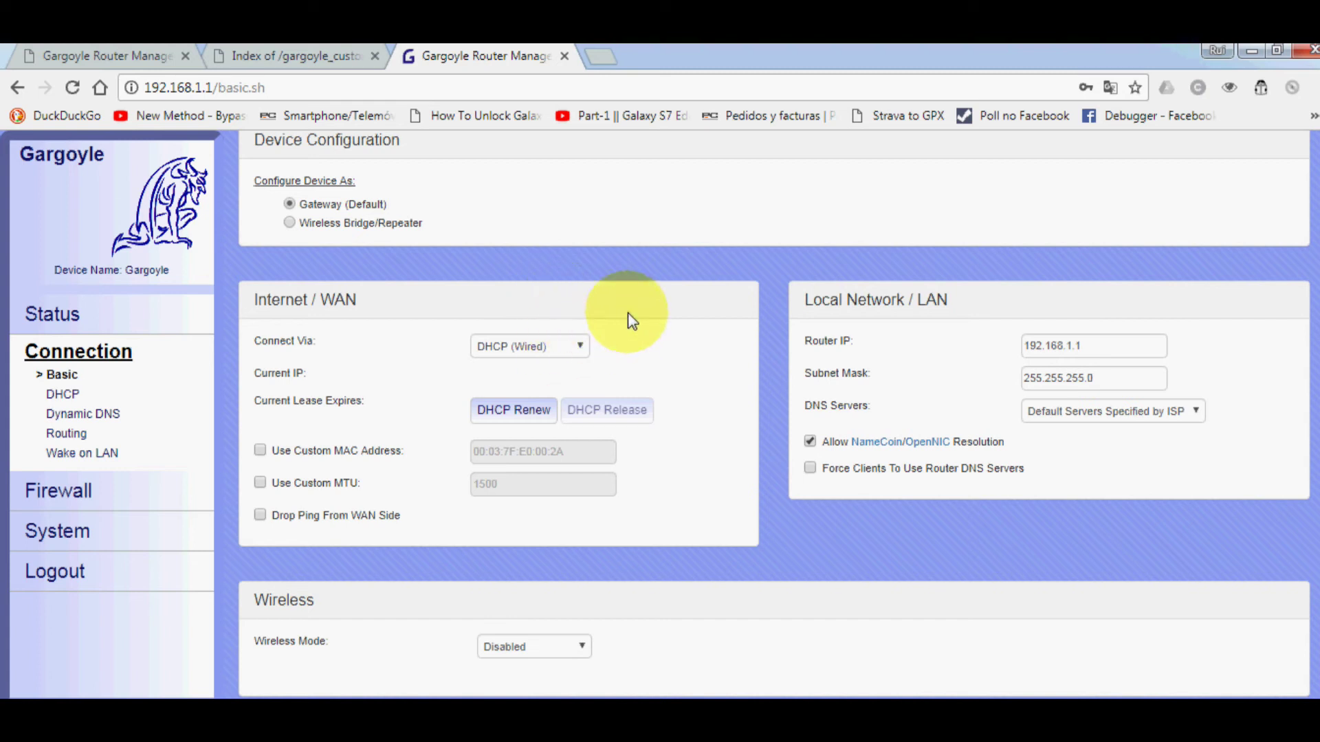
scroll(674, 307, "down", 3)
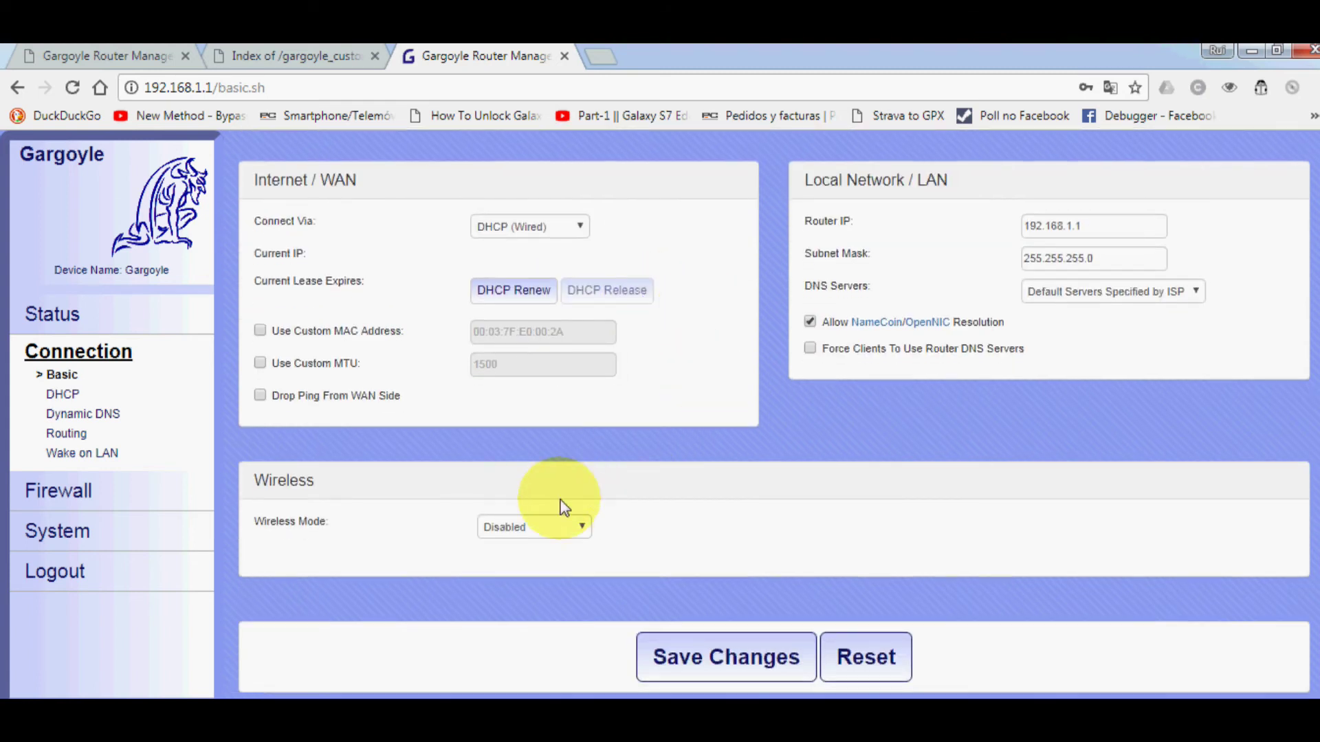
left_click(561, 526)
left_click(540, 545)
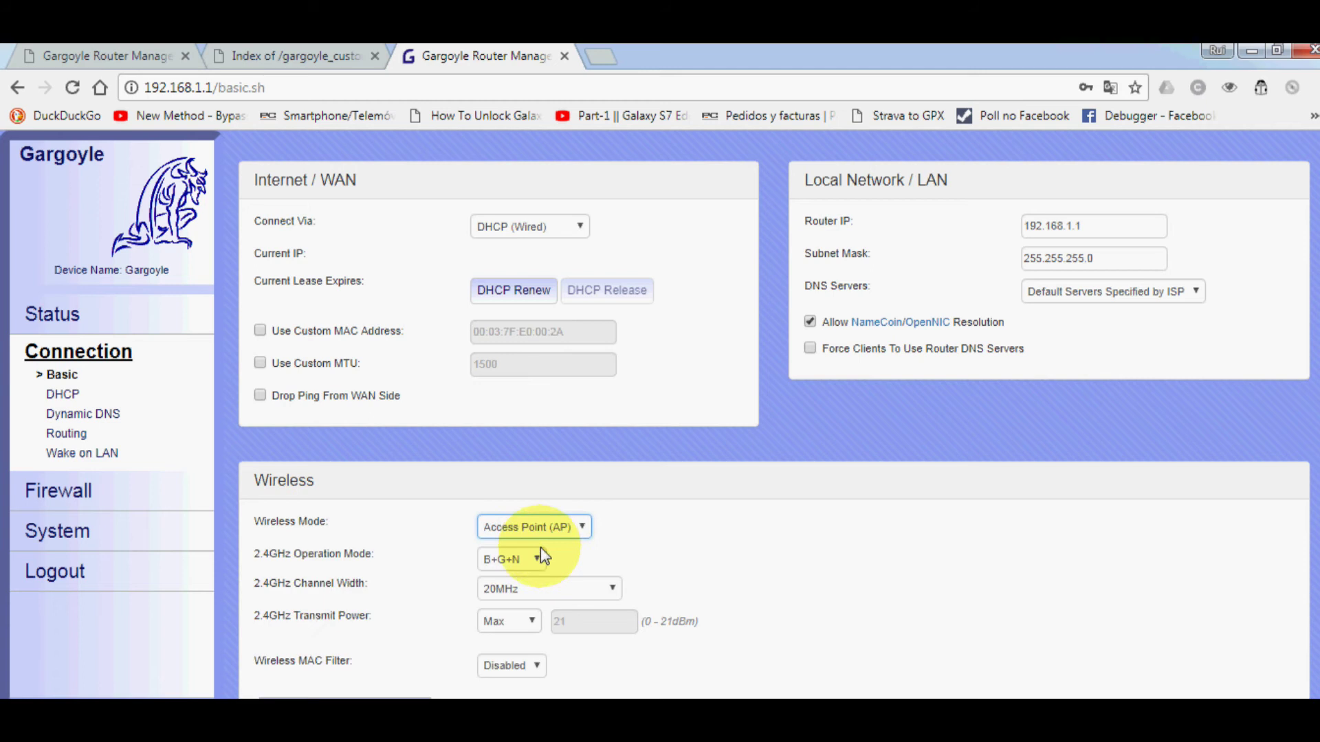
scroll(637, 527, "up", 3)
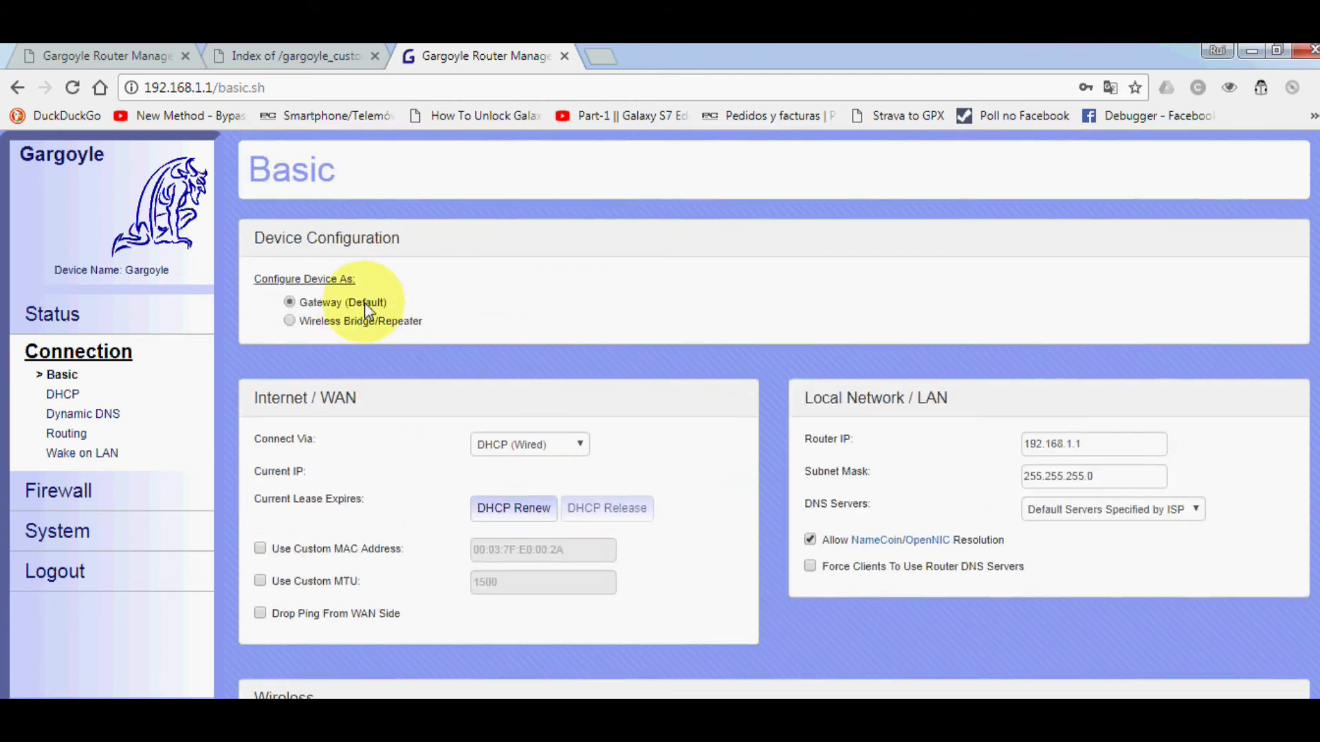
scroll(662, 539, "down", 3)
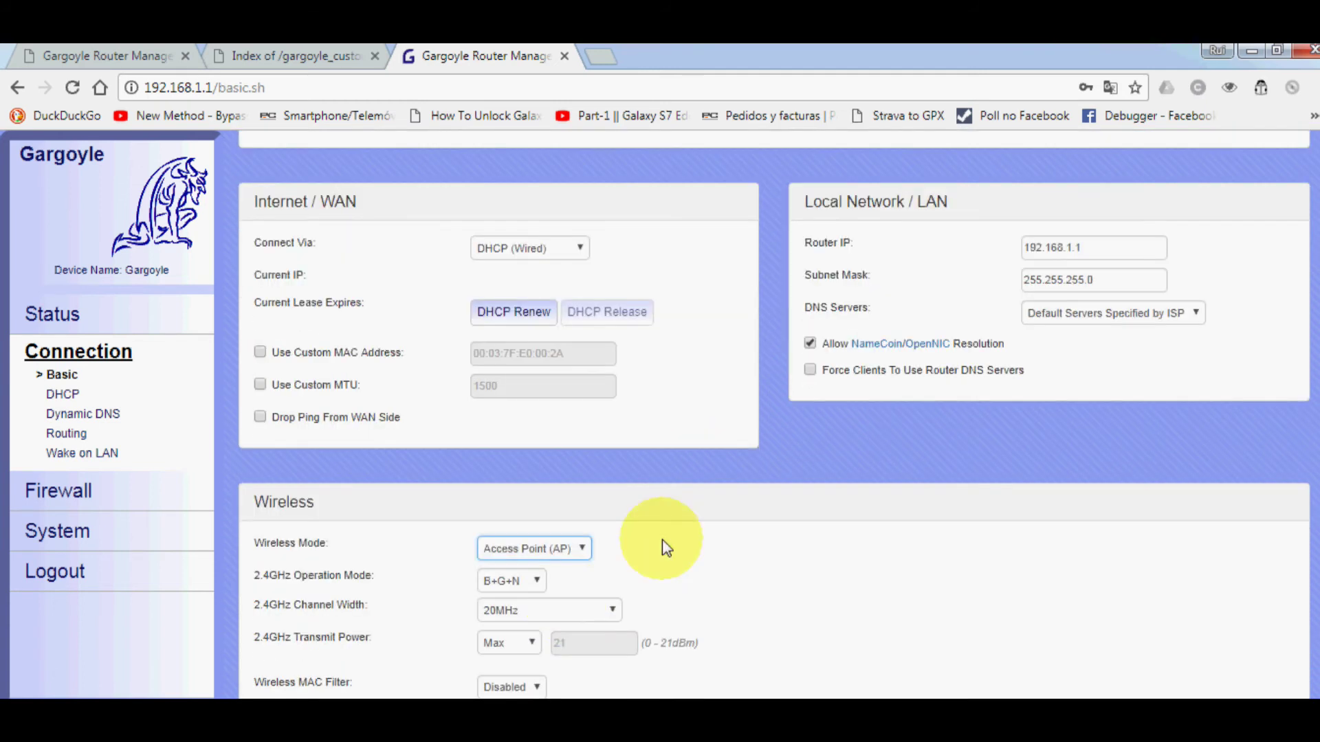
left_click(579, 550)
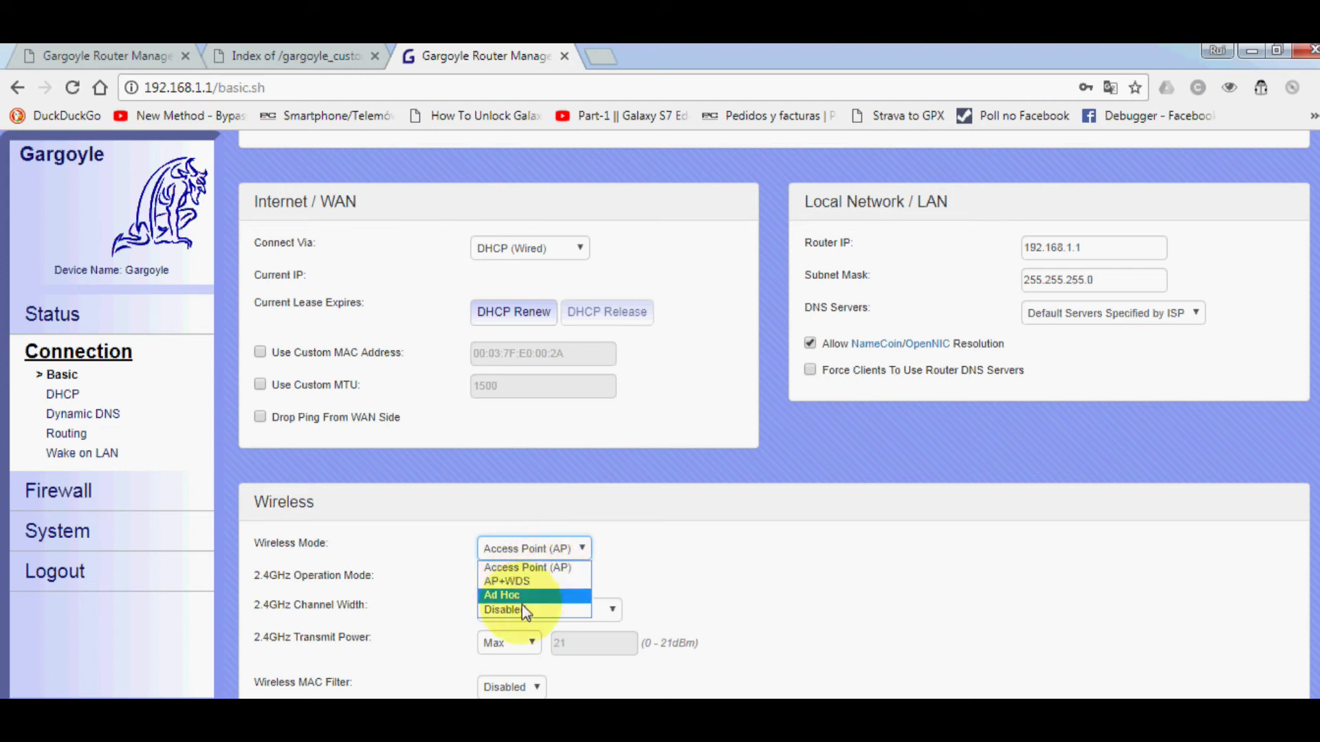
left_click(628, 583)
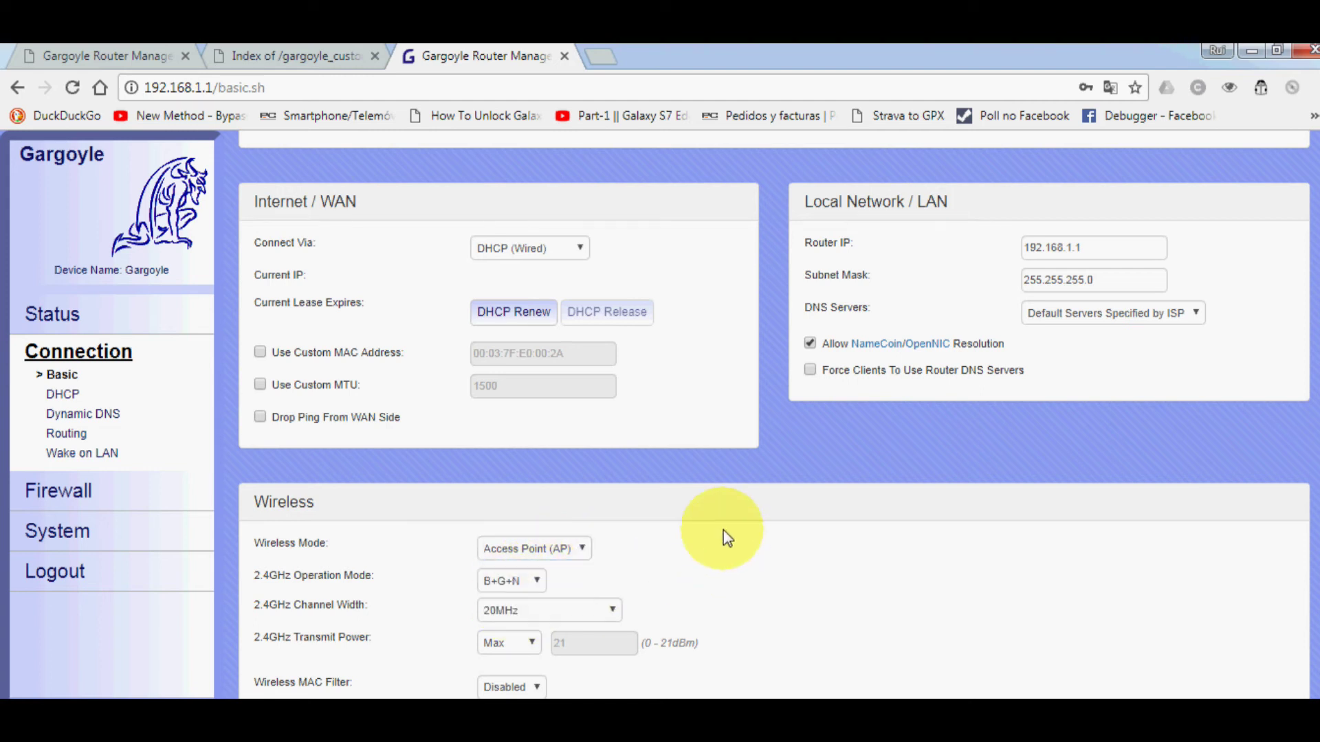
scroll(663, 332, "up", 3)
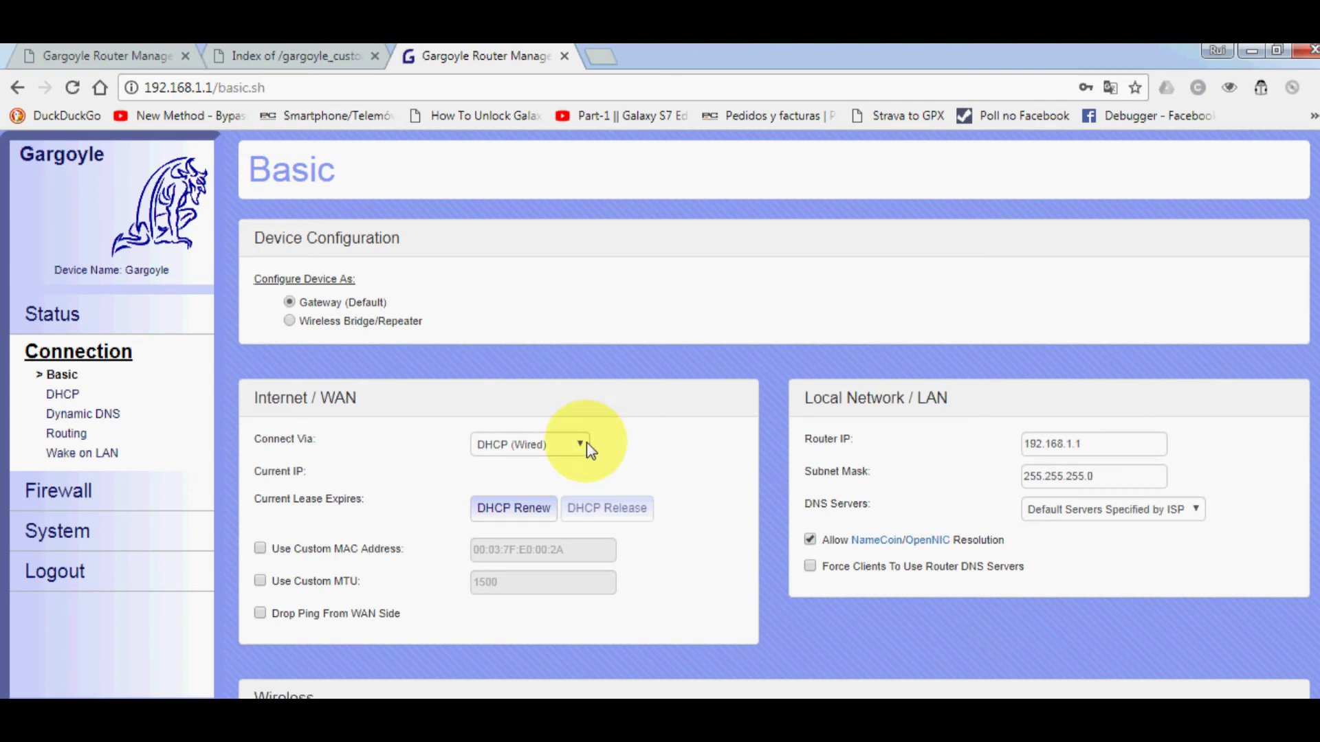
scroll(678, 430, "down", 3)
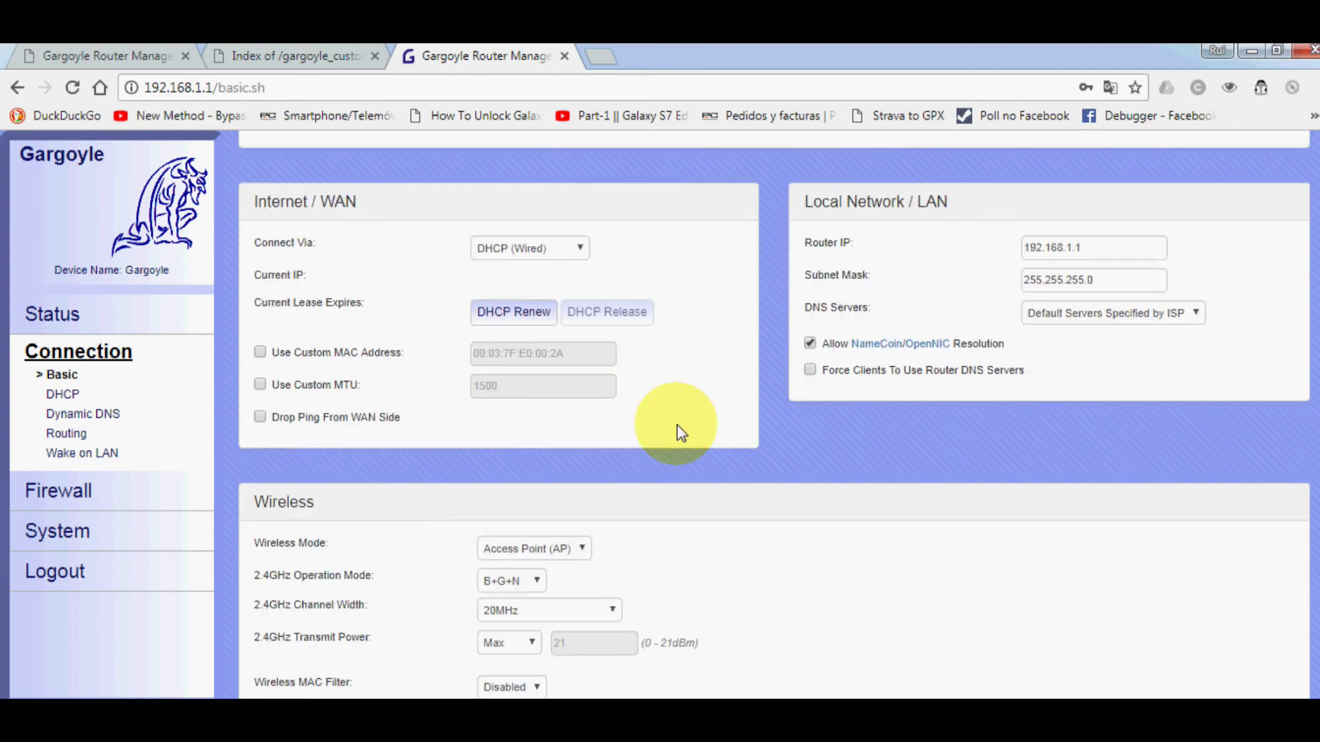
scroll(681, 422, "up", 3)
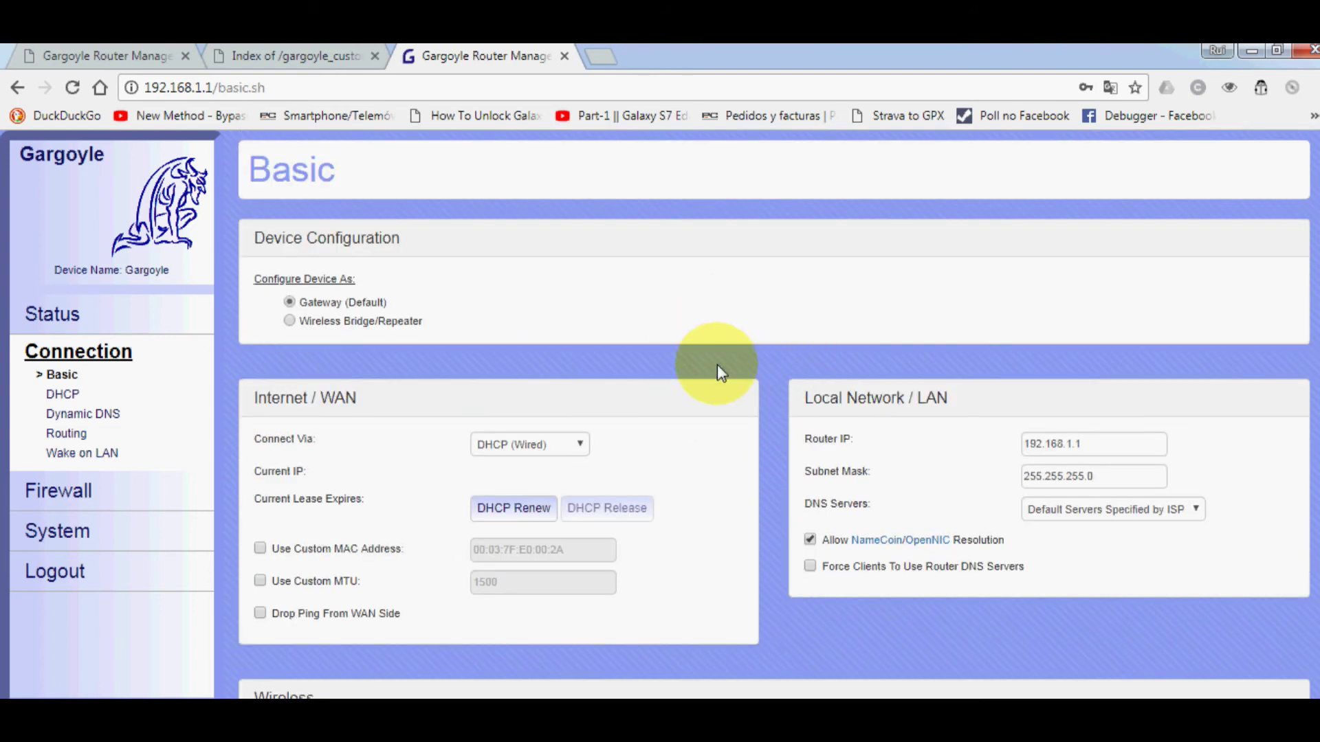
scroll(695, 424, "down", 6)
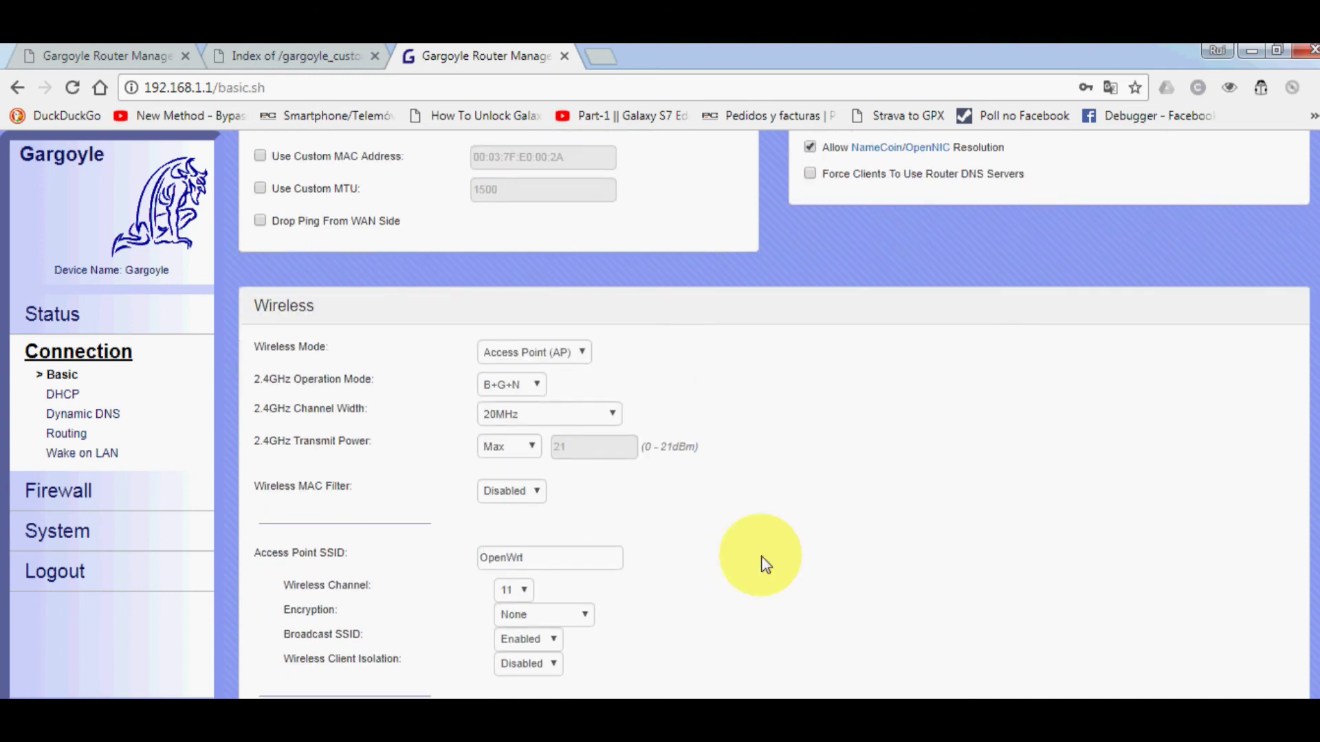
scroll(780, 468, "up", 6)
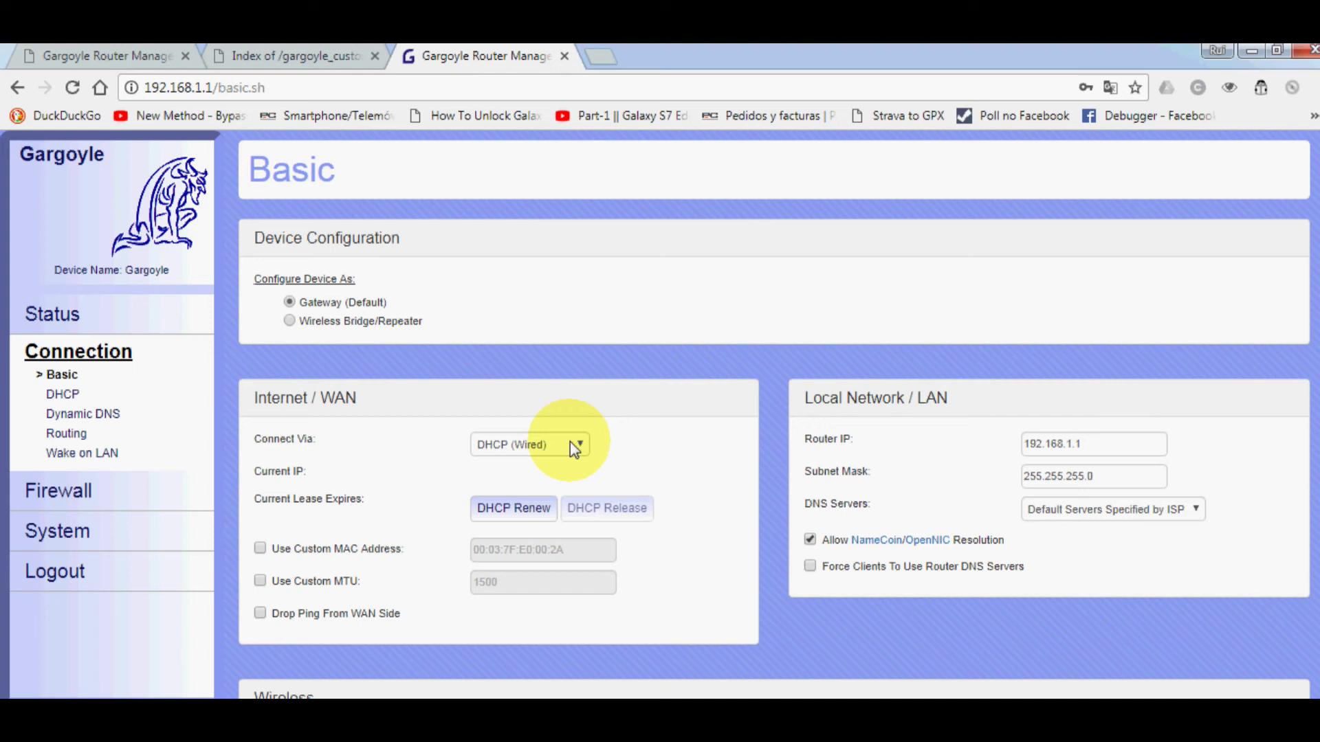
left_click(574, 448)
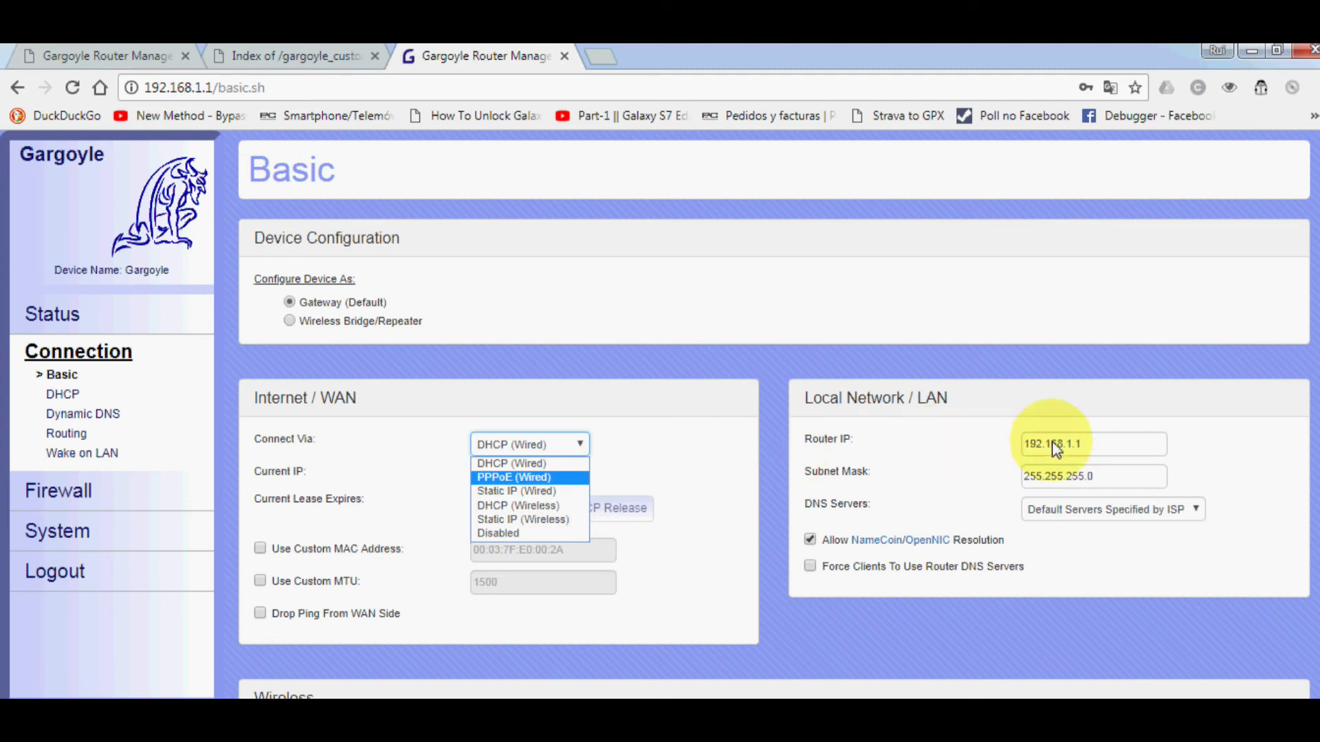
left_click_drag(1093, 443, 1007, 448)
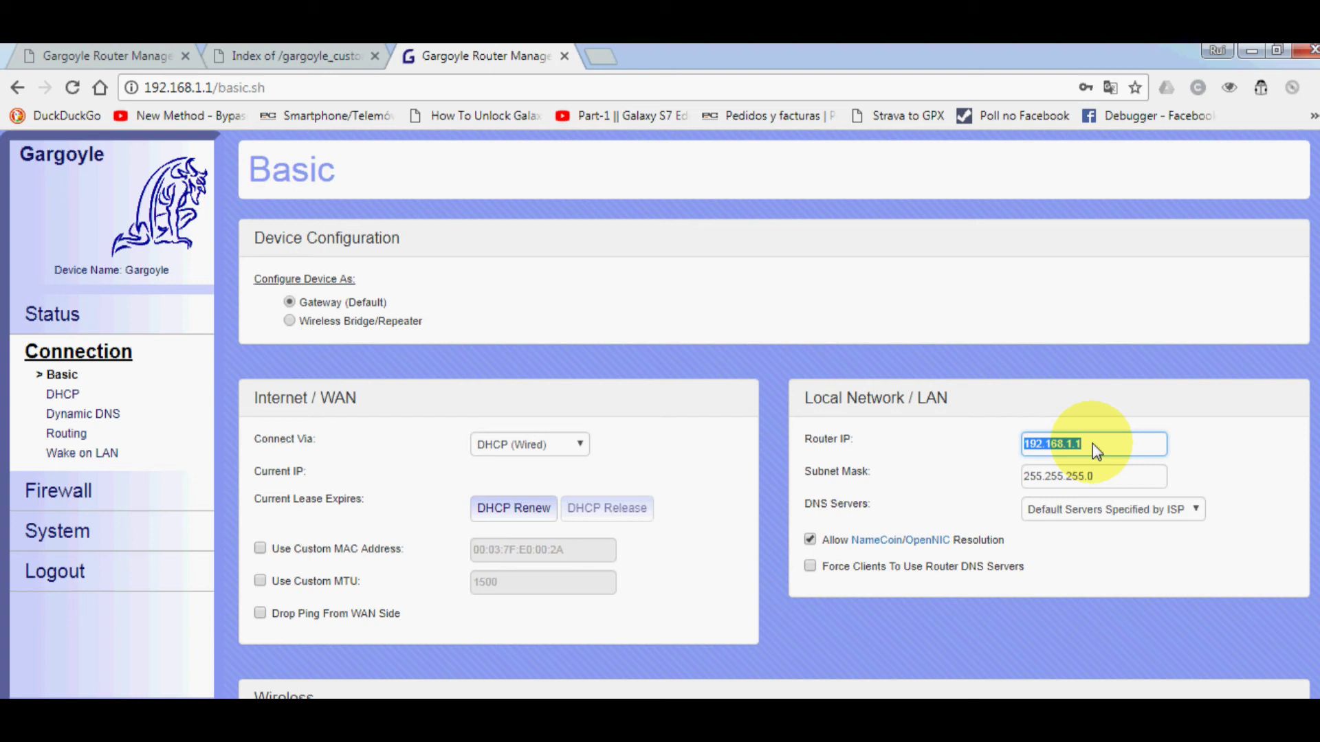
left_click(550, 448)
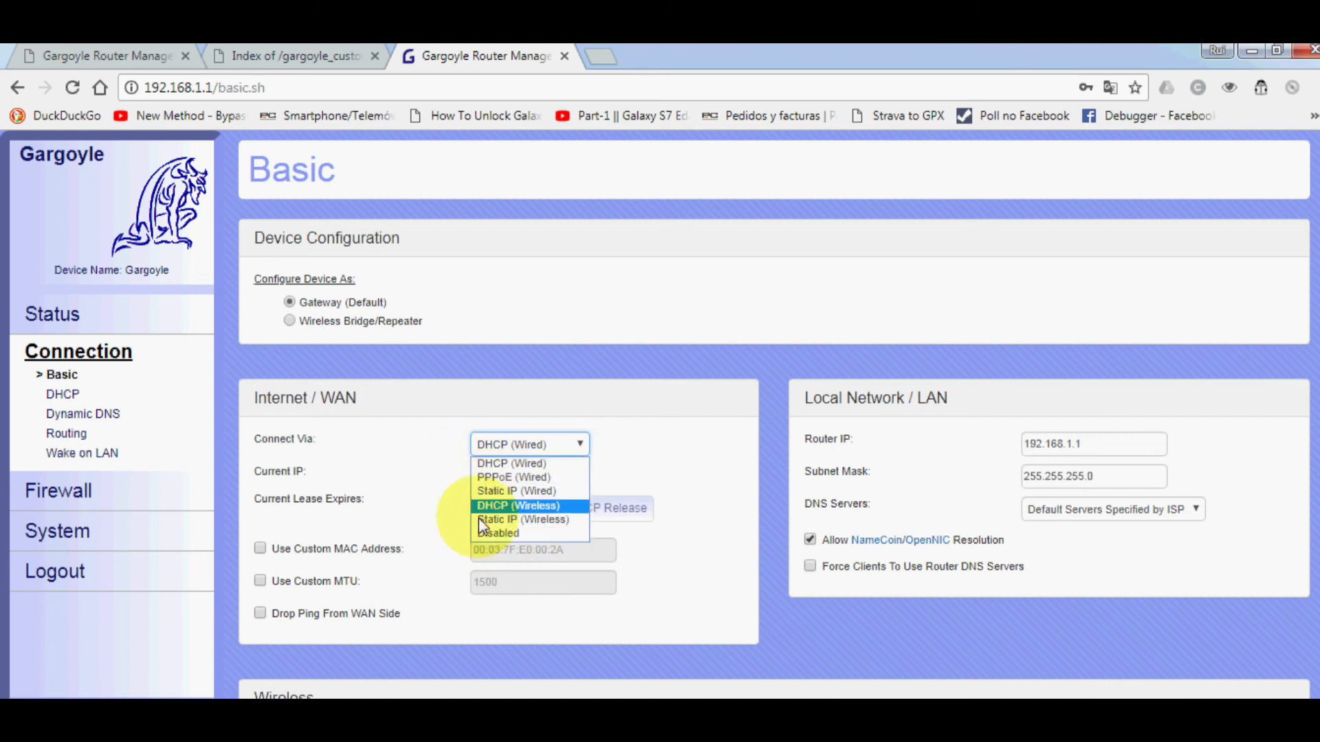
left_click(687, 436)
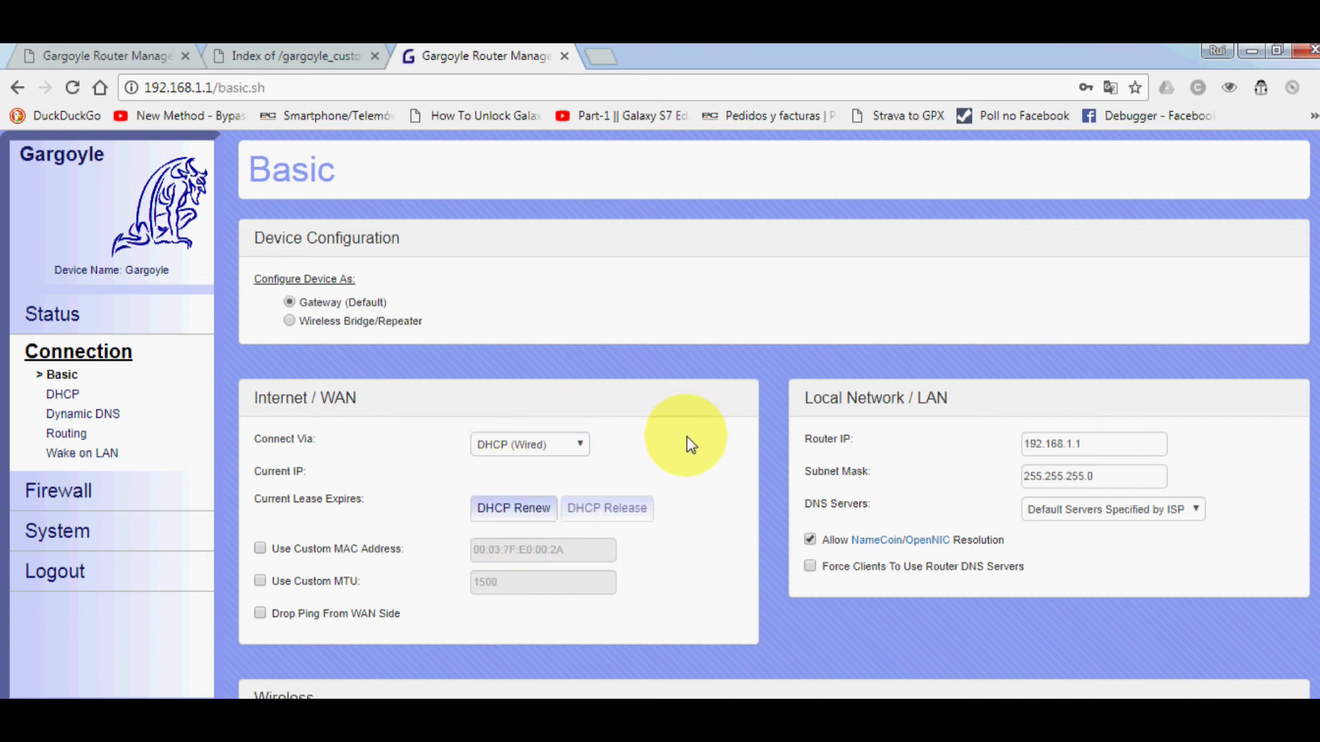
left_click(574, 445)
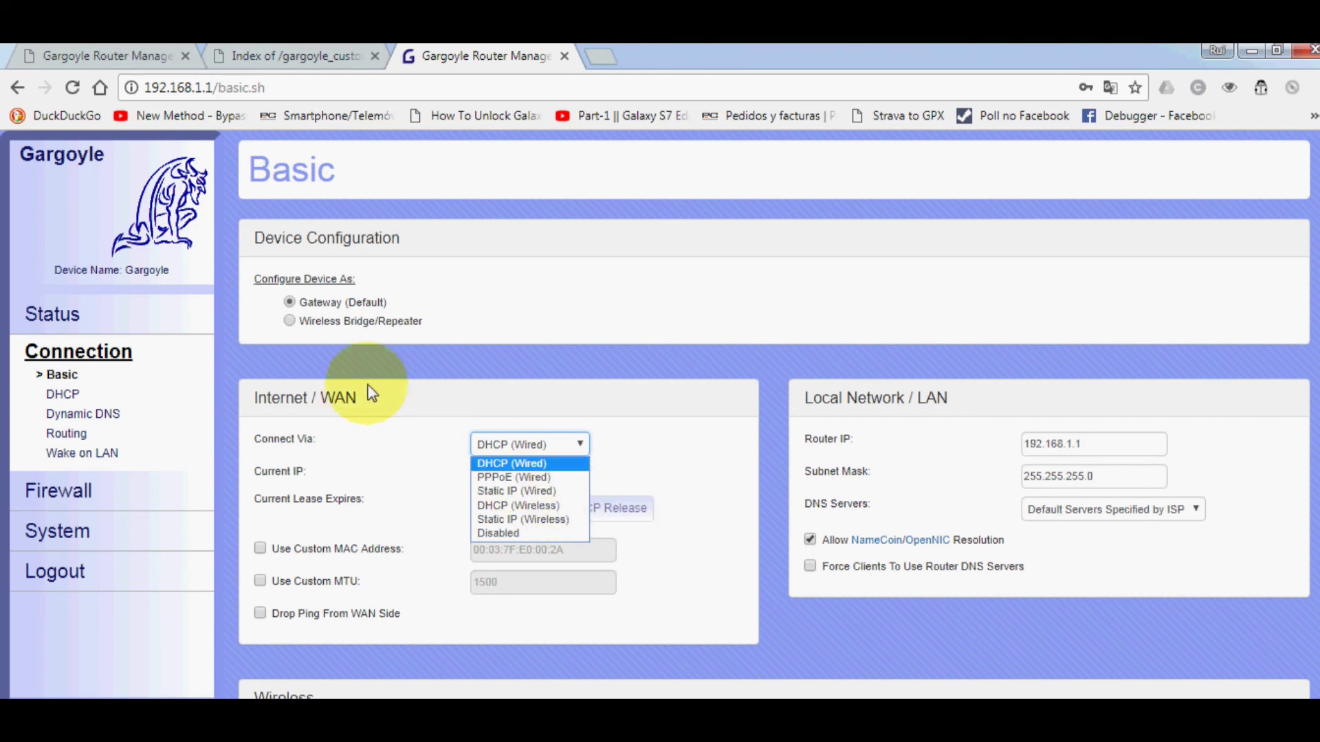
- Keep Access Point (AP) mode and set 2.4GHz channel width to 40MHz 2nd chan. below
left_click(742, 442)
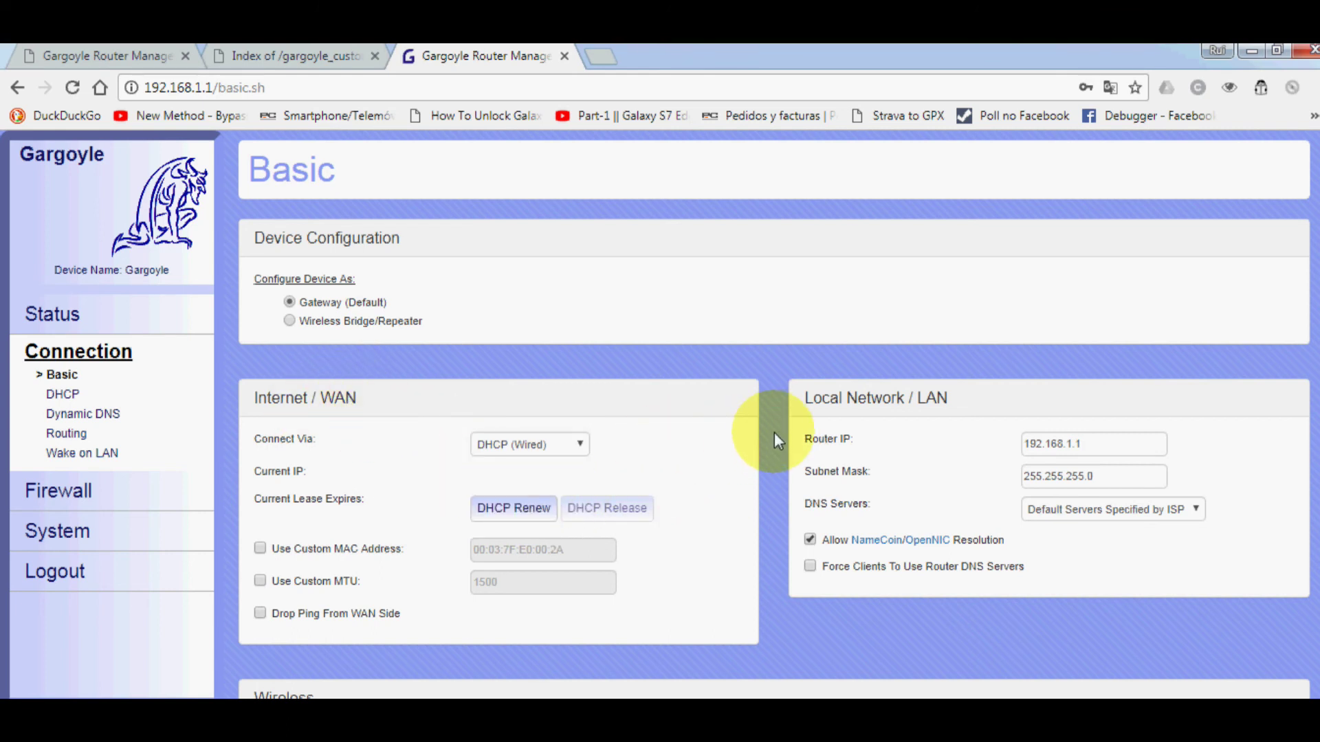
scroll(774, 431, "down", 1)
scroll(810, 436, "down", 2)
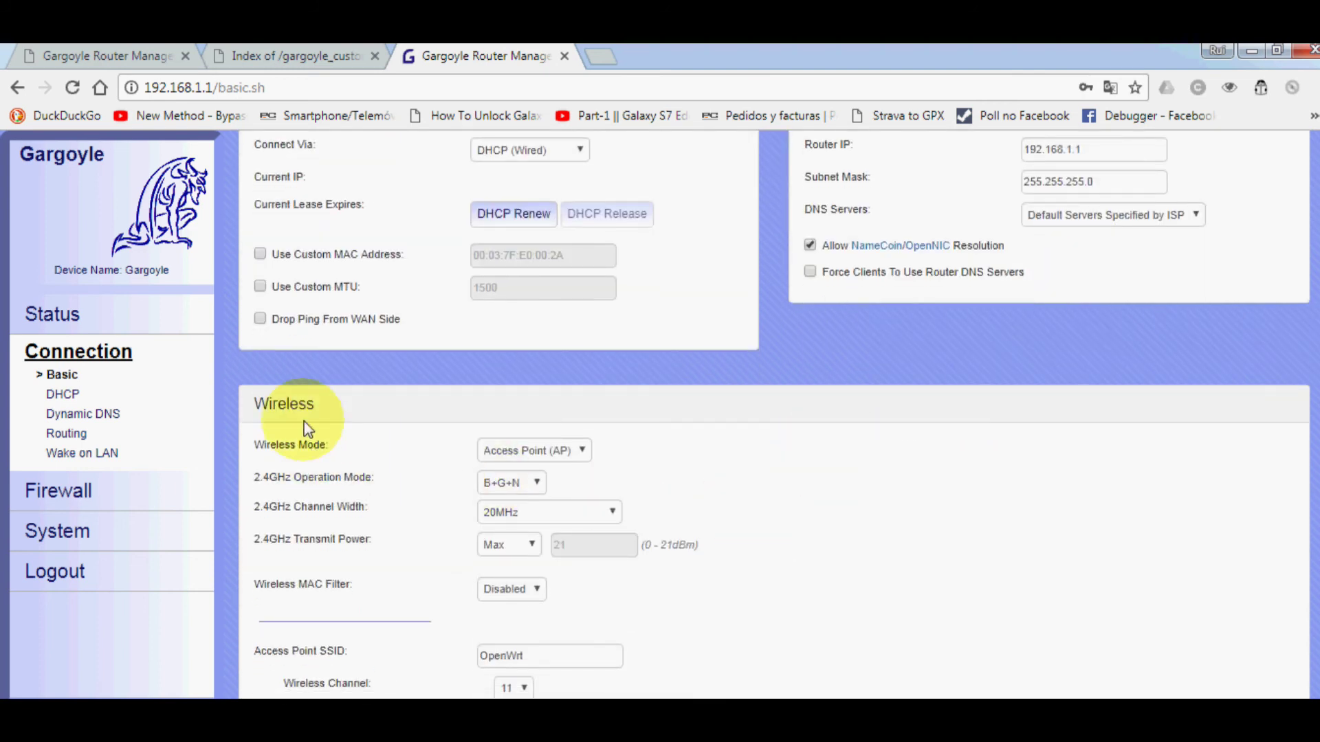
left_click(575, 450)
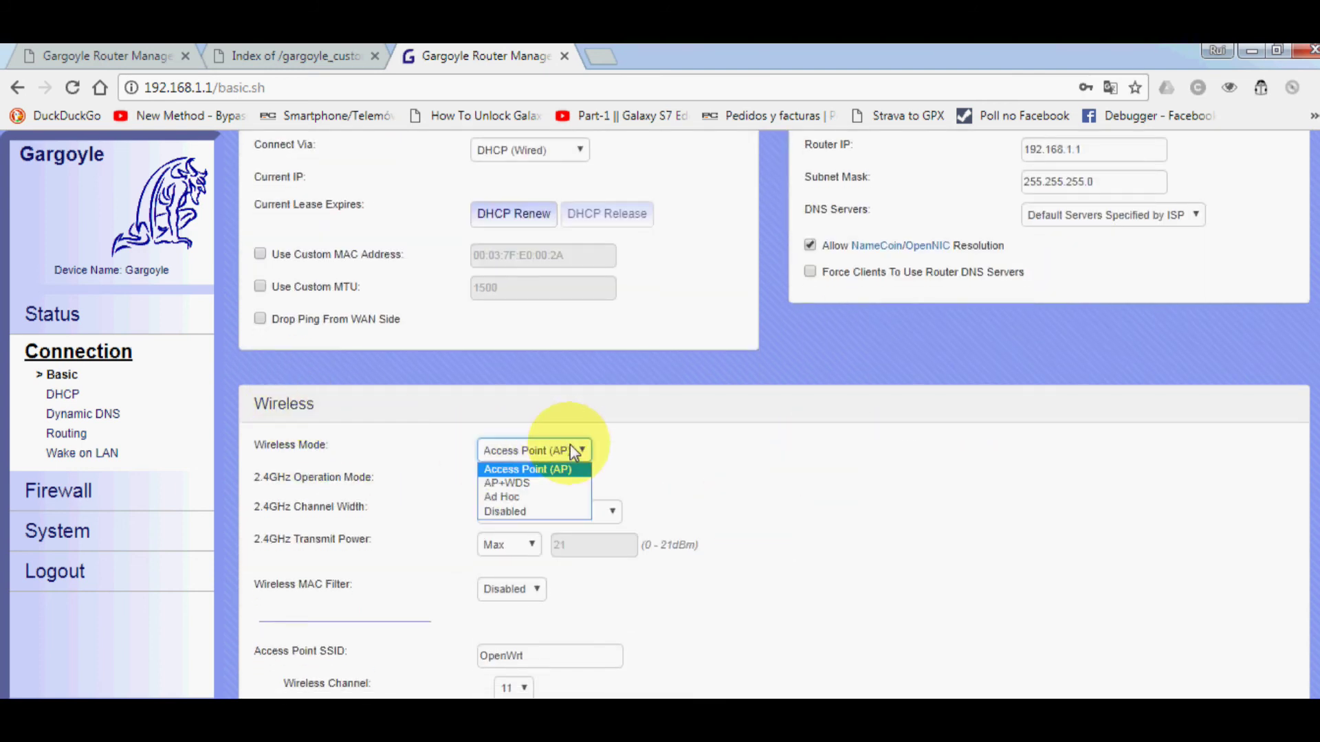
left_click(693, 430)
left_click(558, 512)
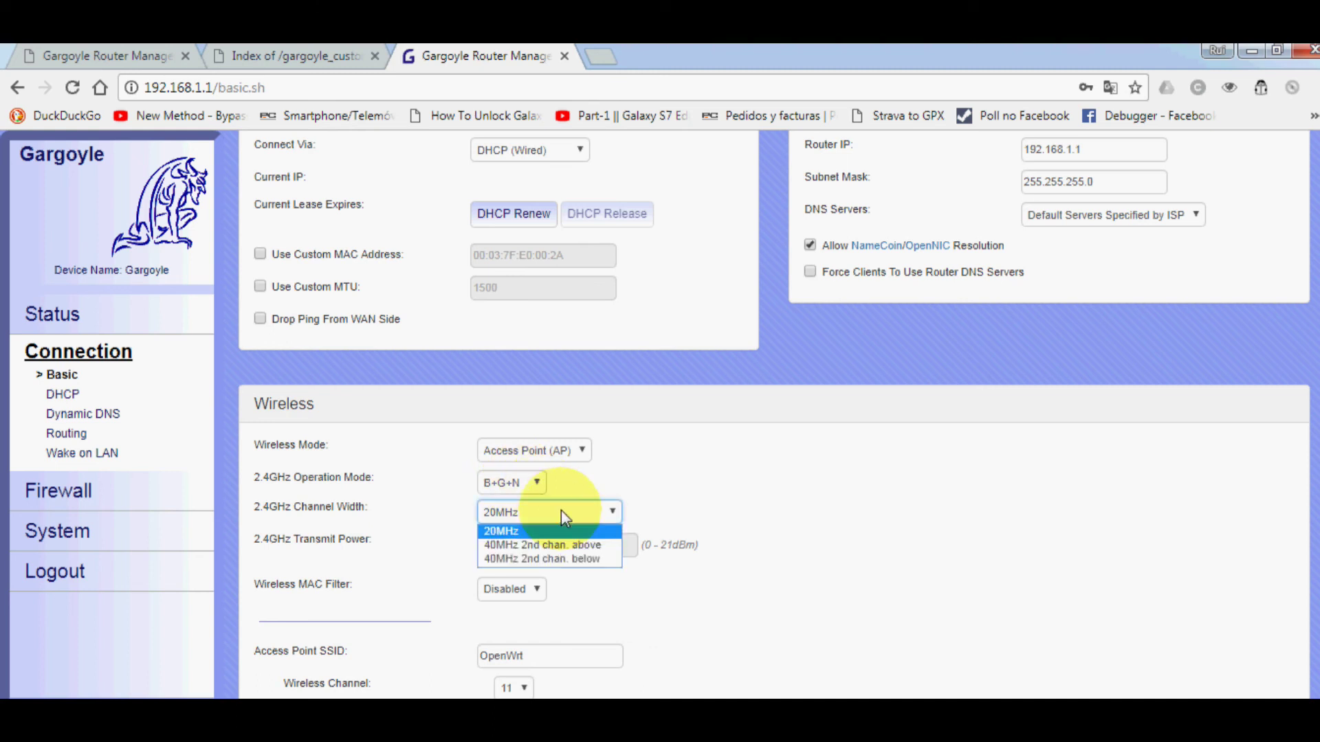
left_click(529, 560)
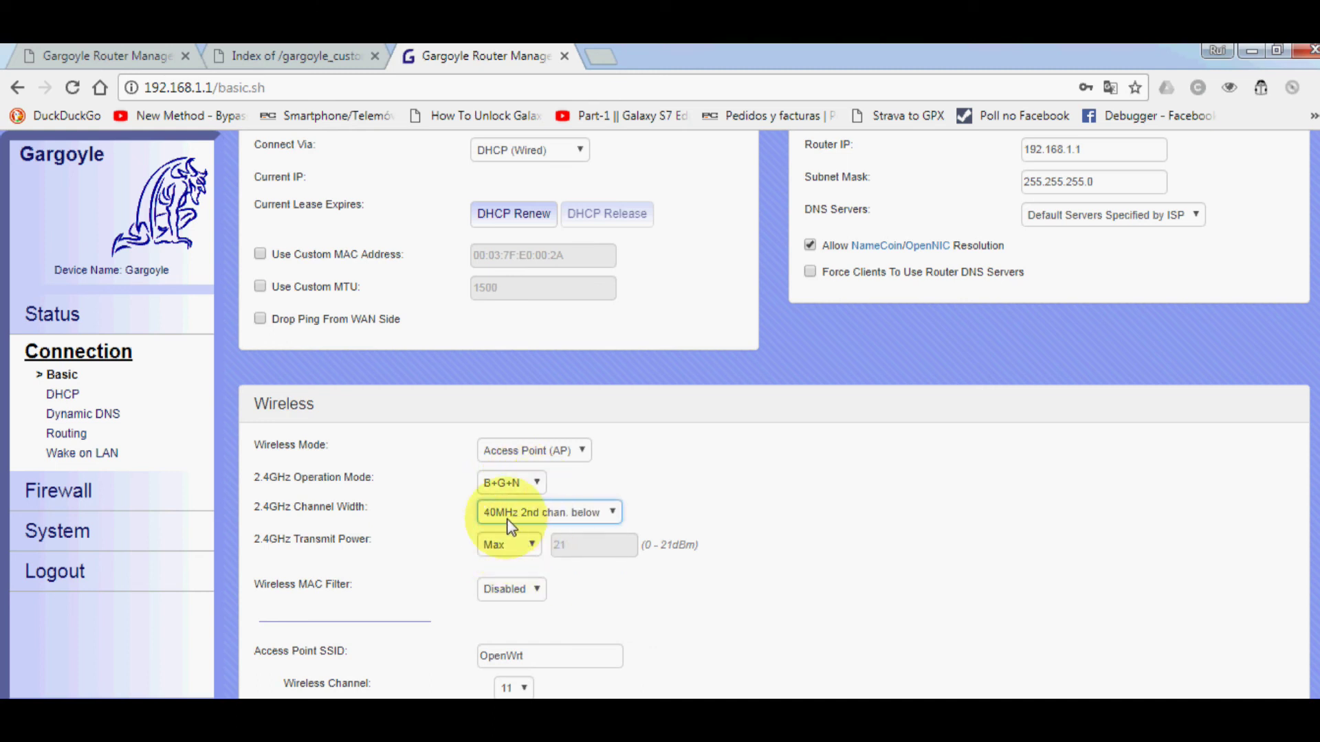
- Review the OpenWrt access point settings, leaving channel 11, encryption None and client isolation Disabled
scroll(790, 495, "down", 3)
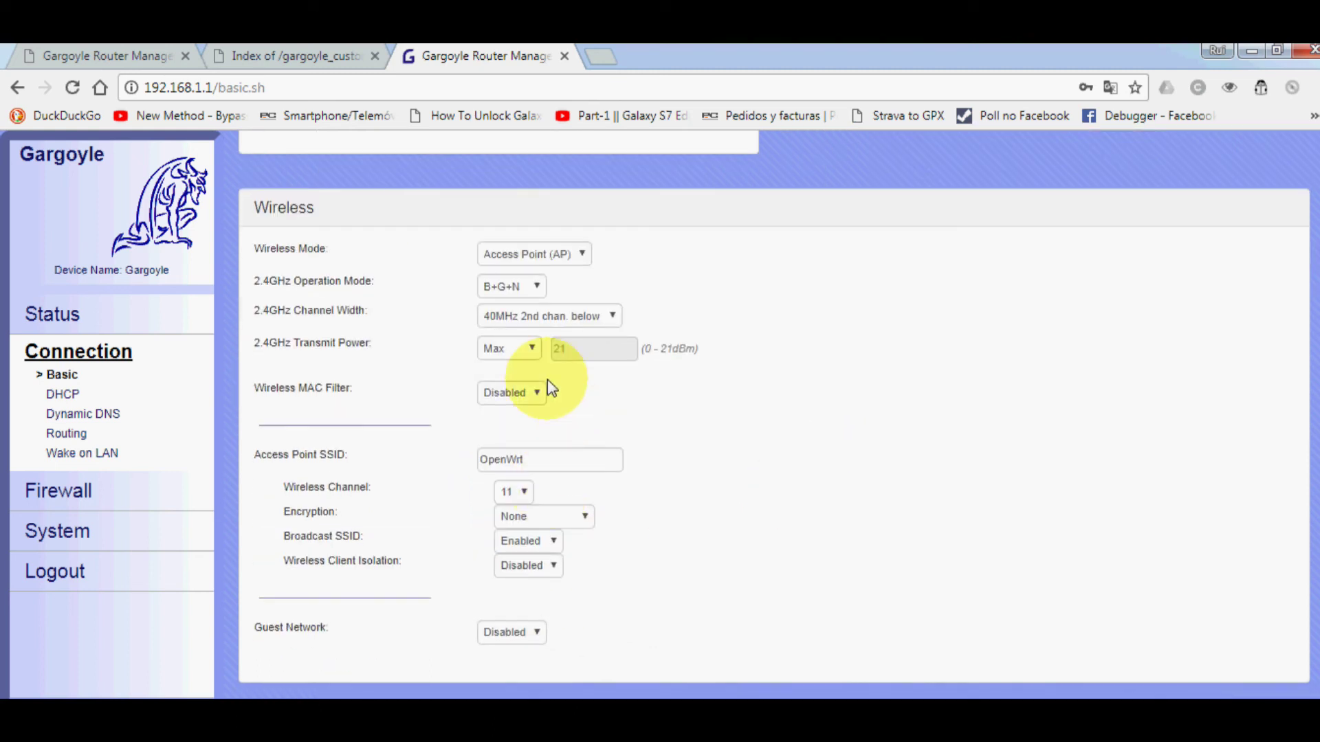
left_click(546, 460)
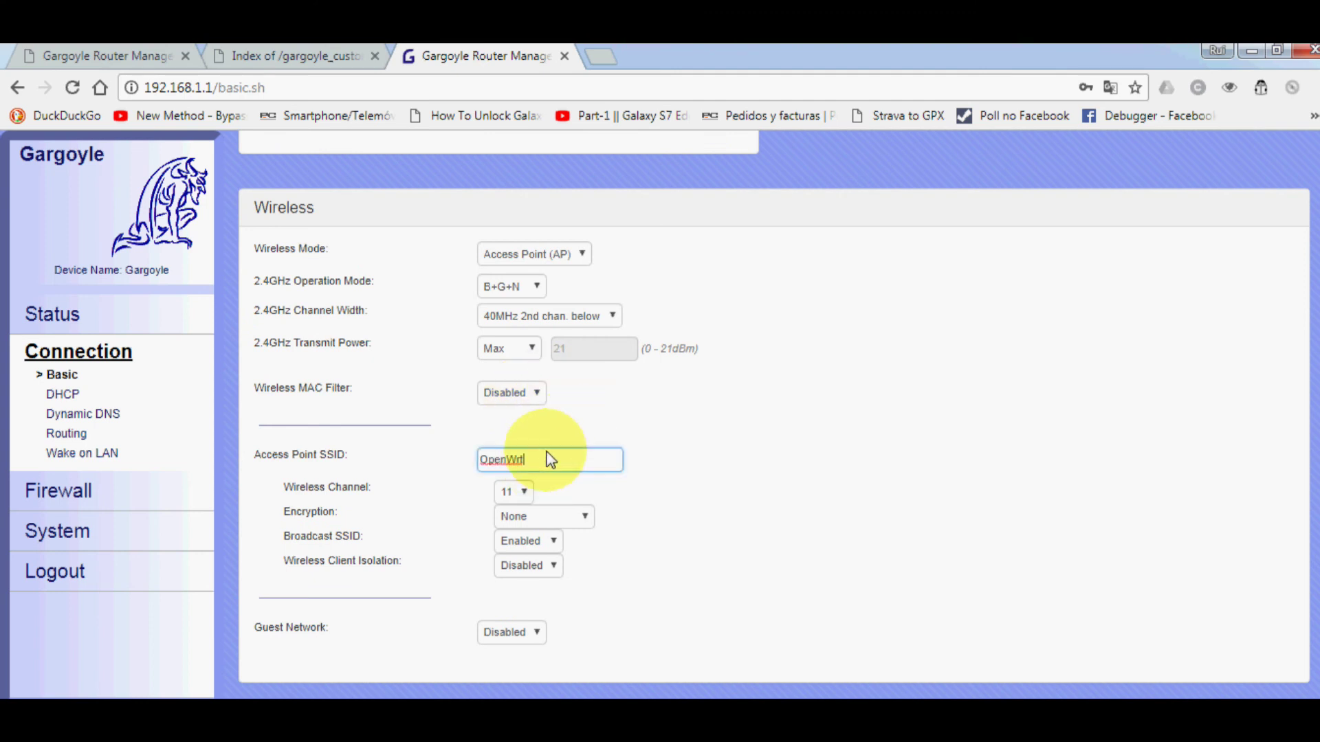
left_click_drag(521, 459, 435, 466)
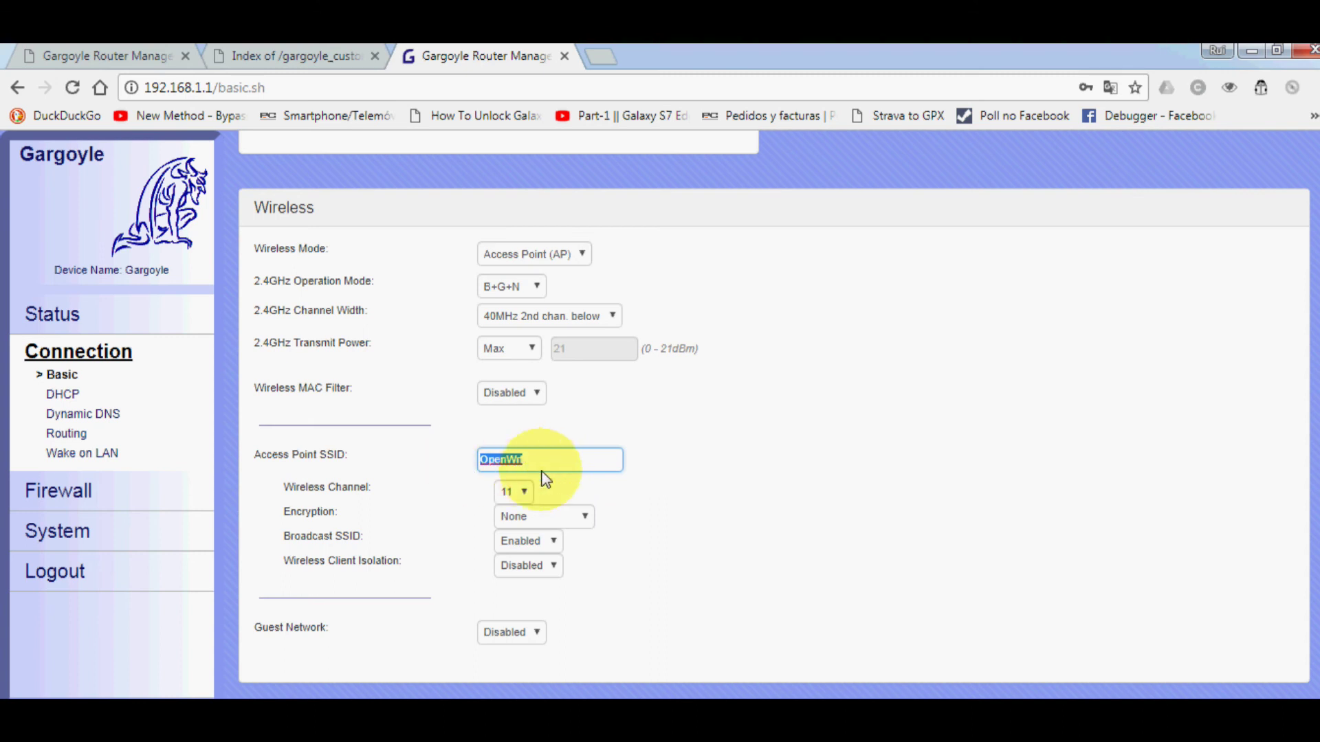
left_click(514, 493)
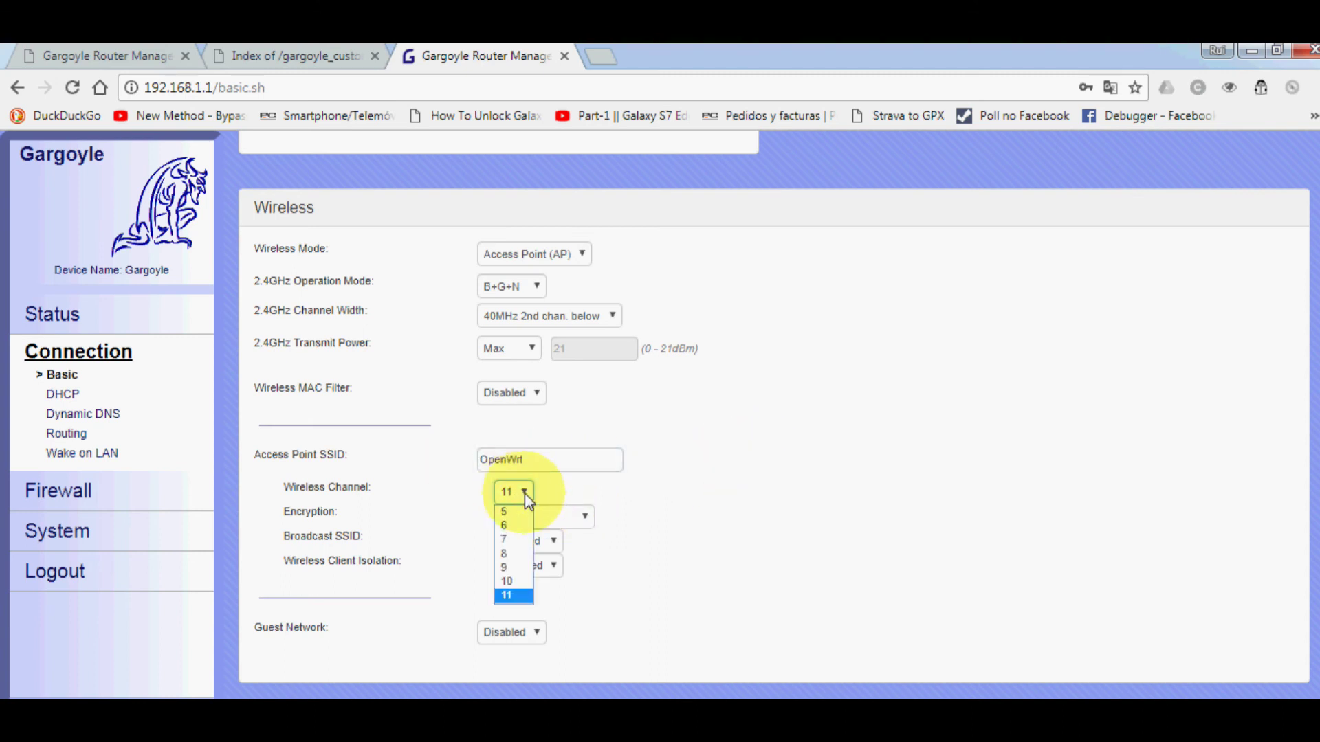
left_click(525, 493)
left_click(581, 519)
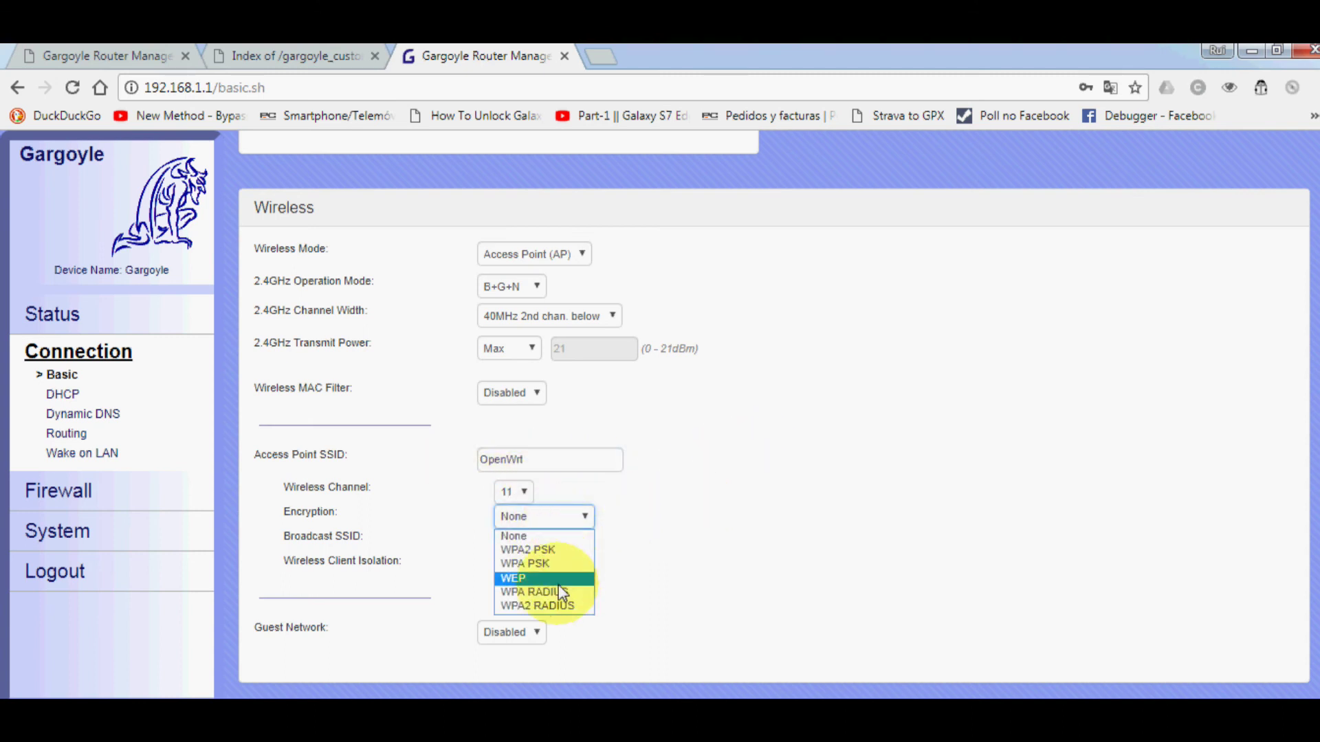
left_click(818, 525)
left_click(554, 565)
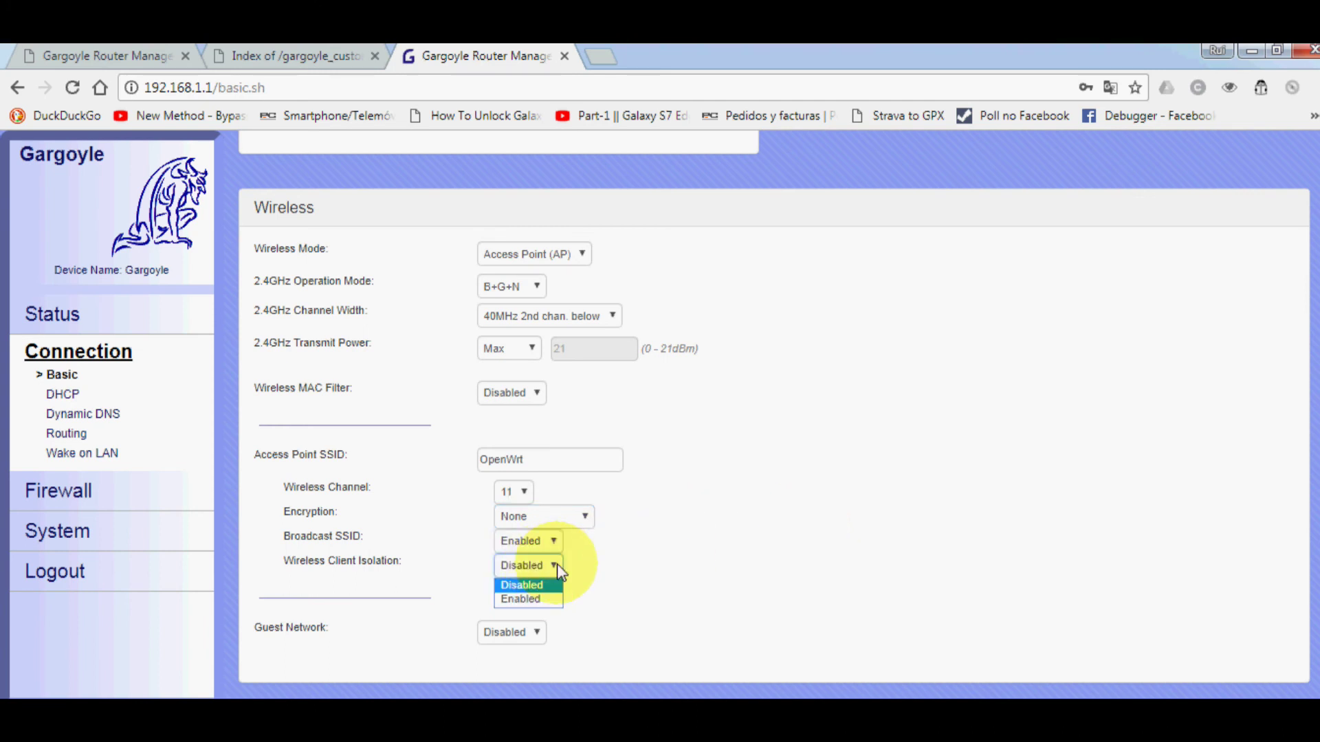
left_click(683, 580)
- Enable the guest network named Guests
left_click(525, 632)
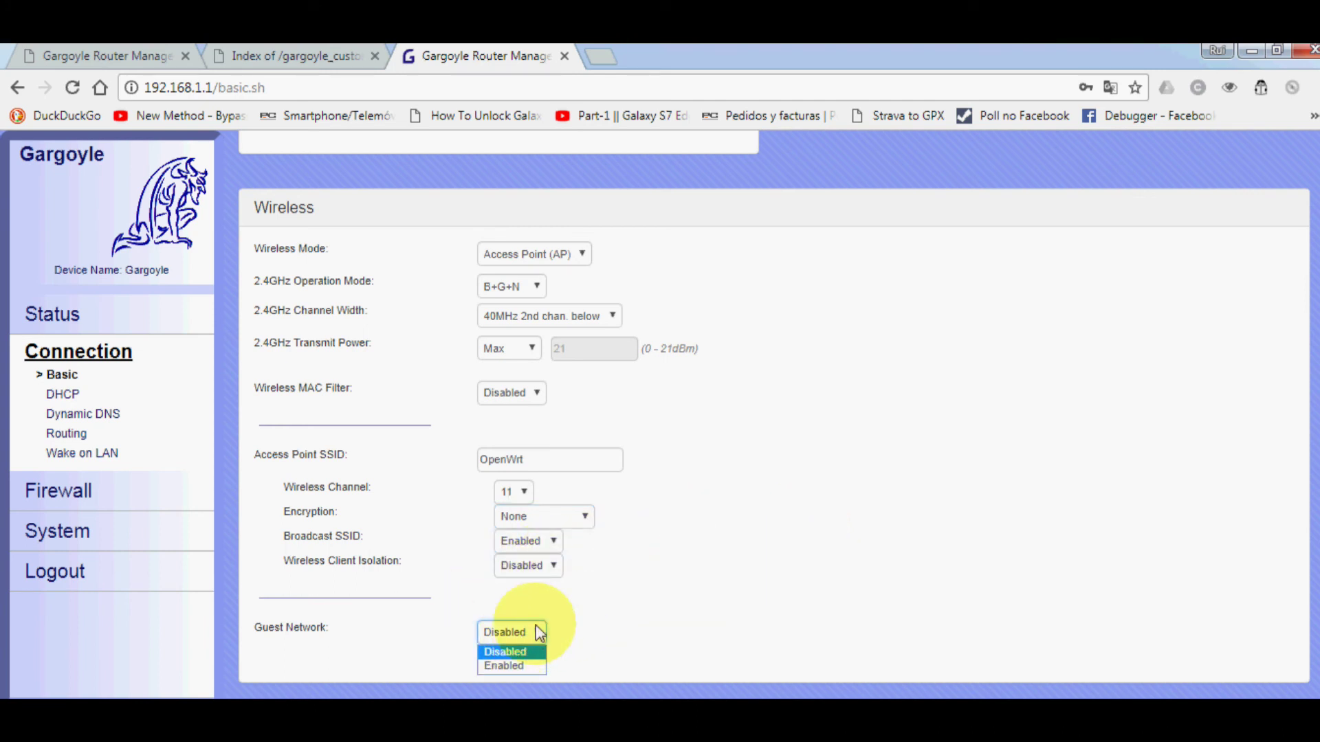
scroll(591, 598, "down", 1)
scroll(593, 605, "down", 1)
left_click(512, 535)
left_click(510, 565)
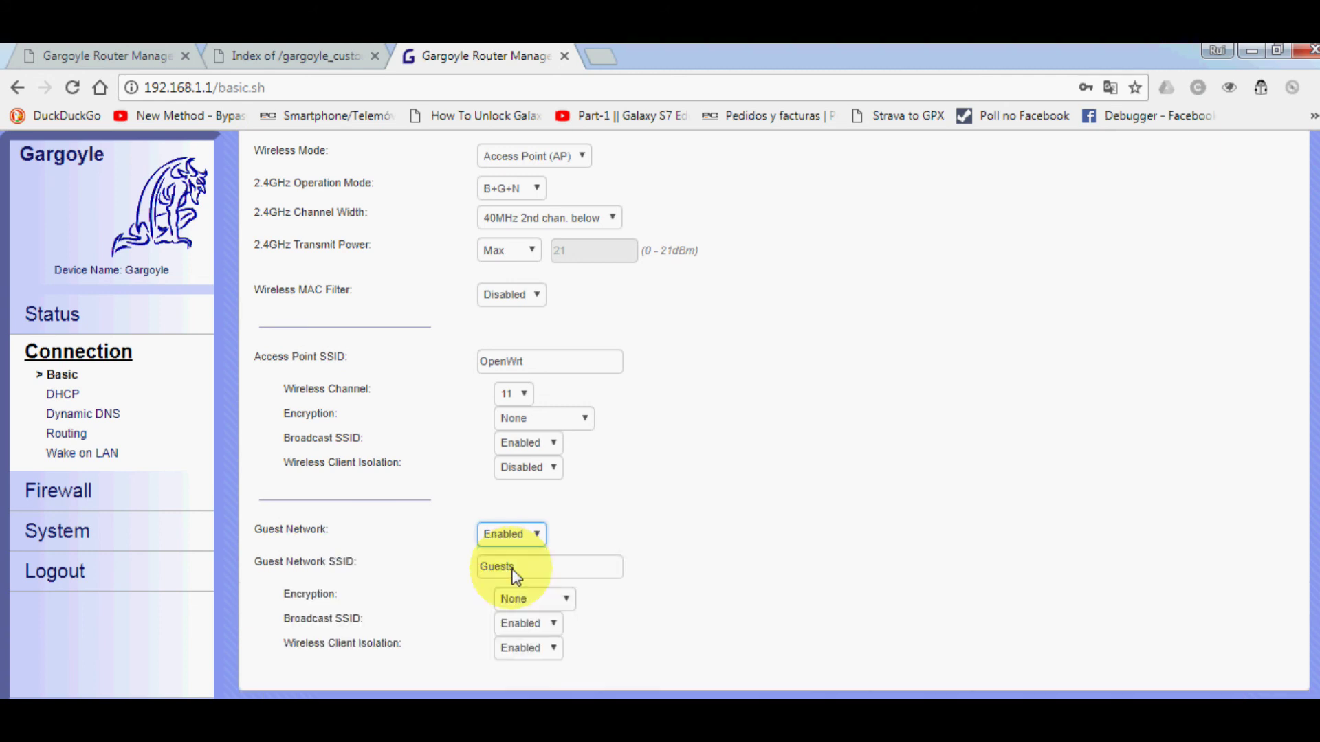
scroll(717, 532, "down", 2)
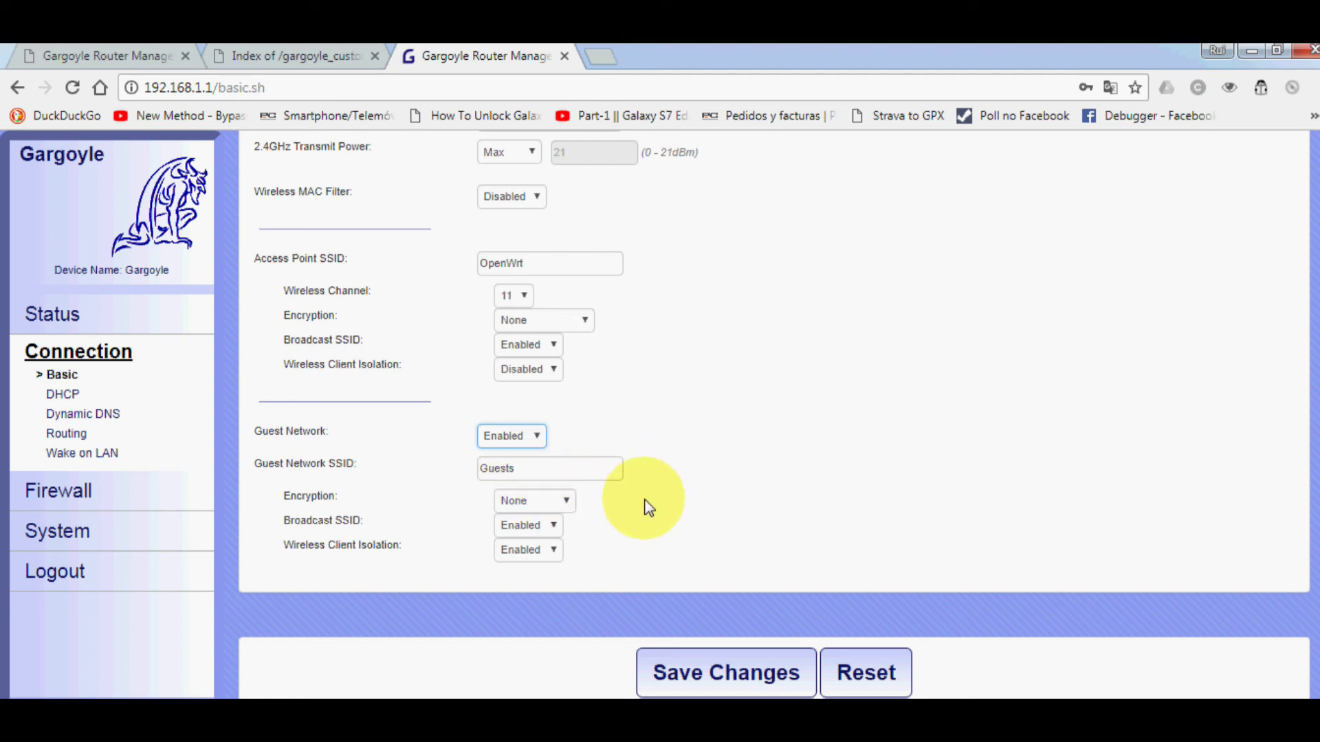
scroll(646, 506, "up", 2)
scroll(646, 507, "up", 8)
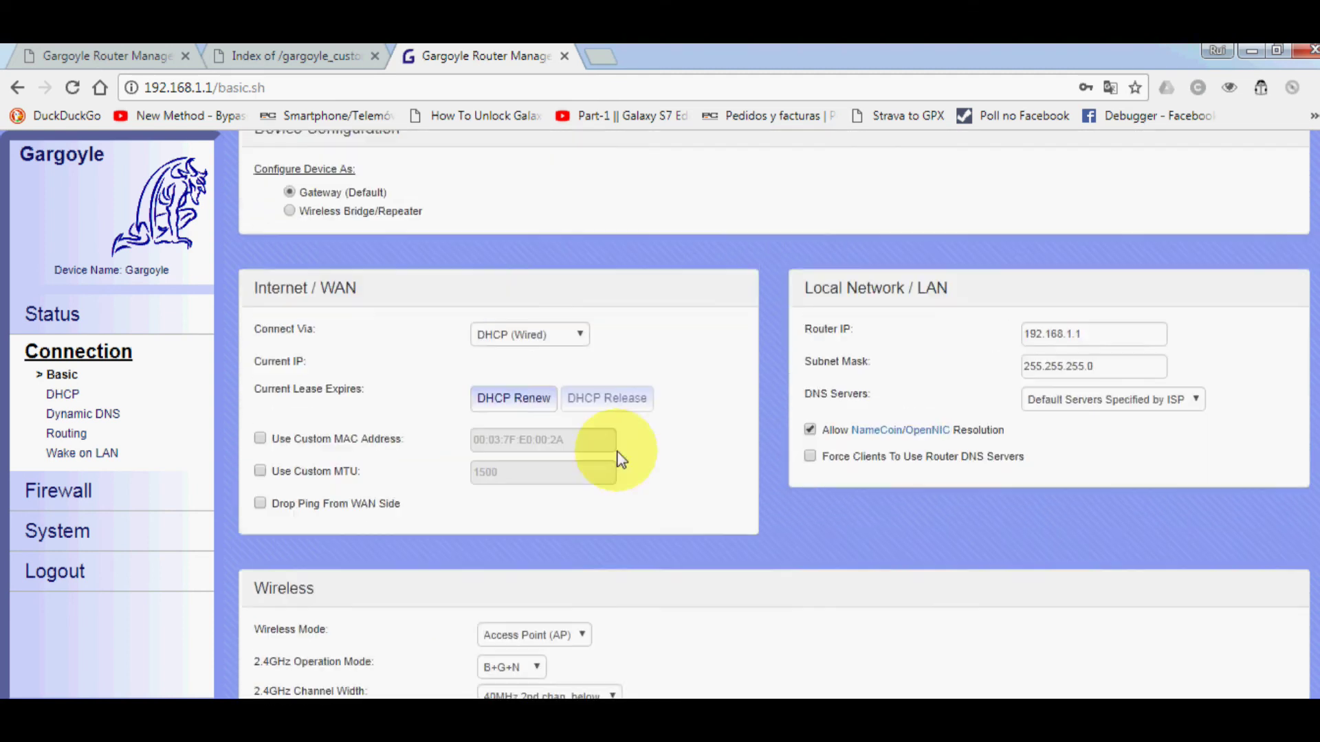
left_click(554, 347)
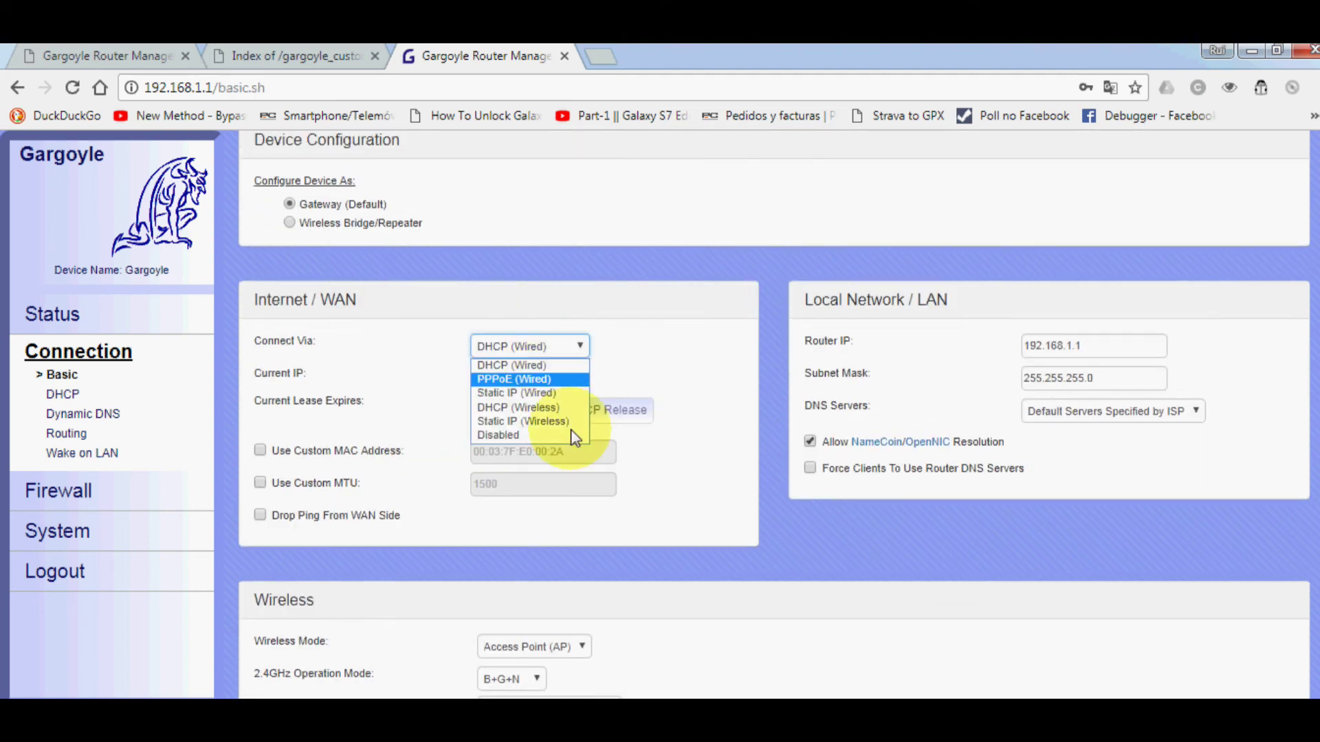
left_click(533, 407)
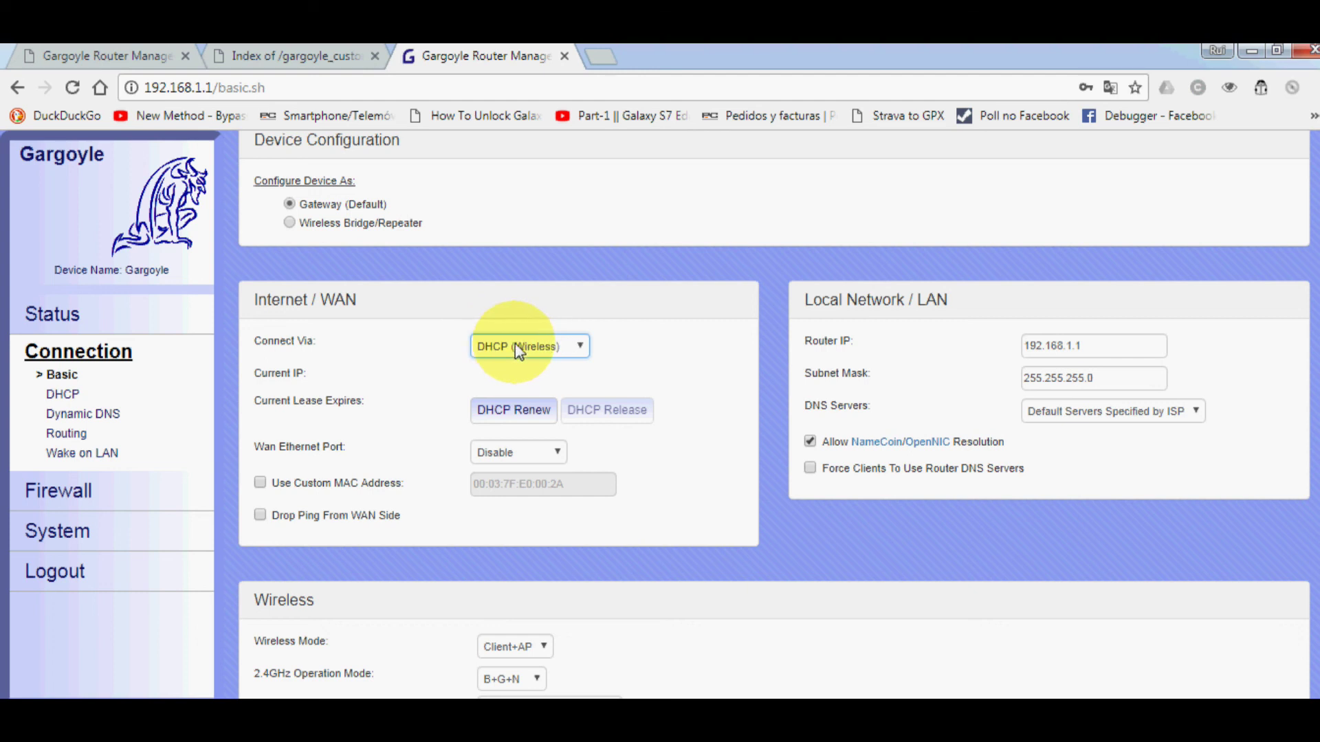
scroll(684, 457, "down", 2)
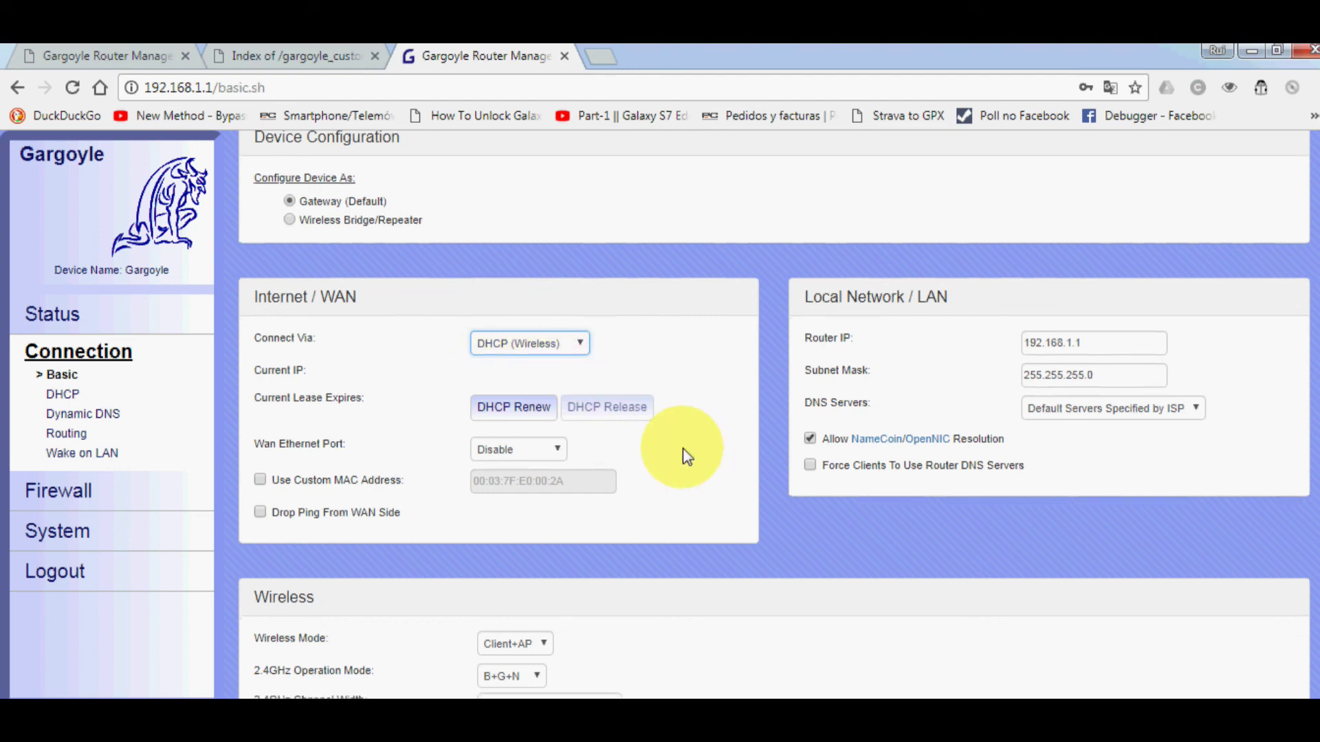
scroll(688, 443, "down", 10)
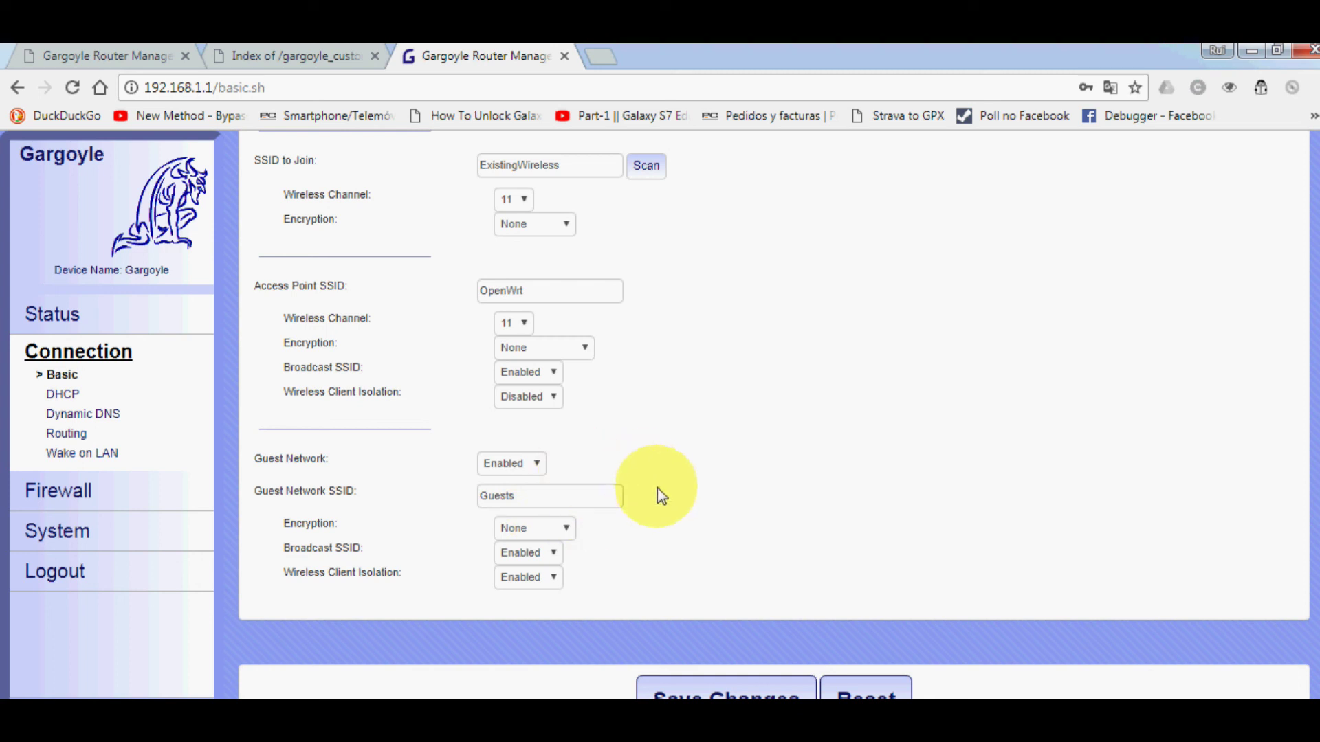
scroll(670, 509, "up", 3)
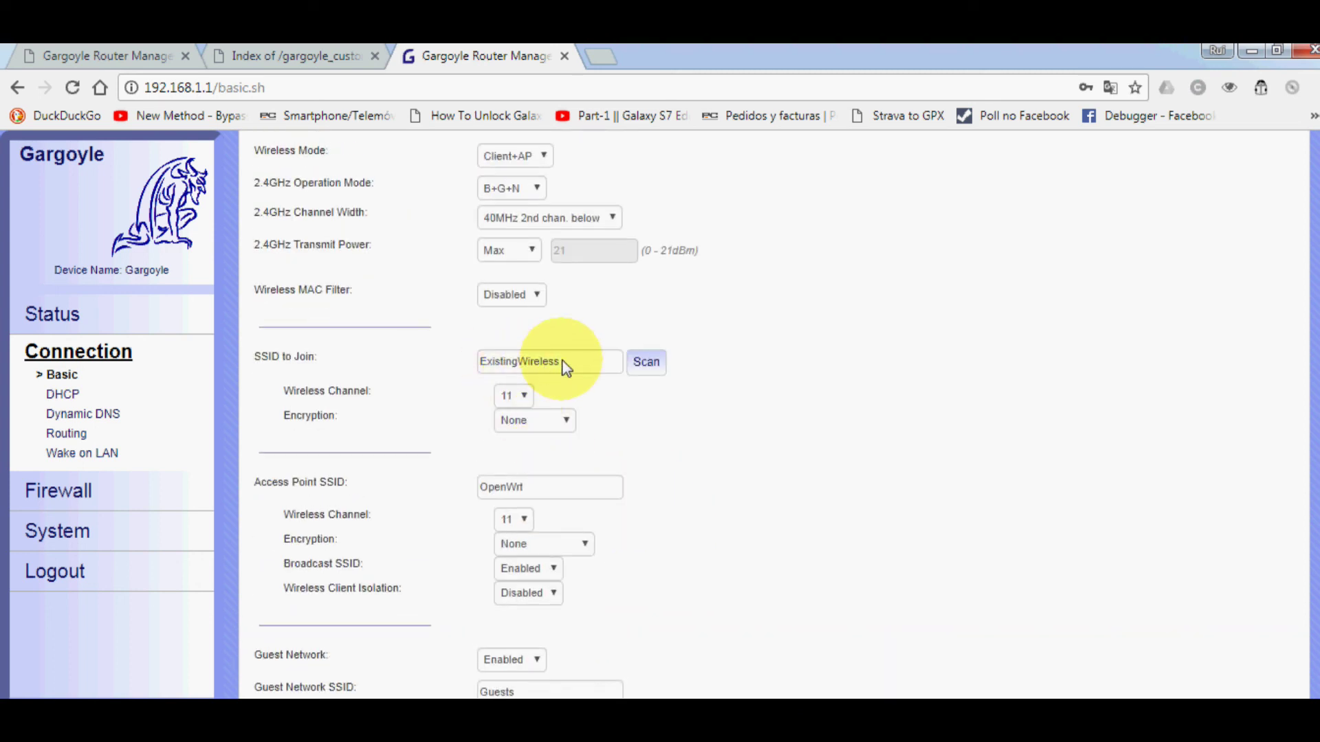
left_click_drag(588, 361, 443, 373)
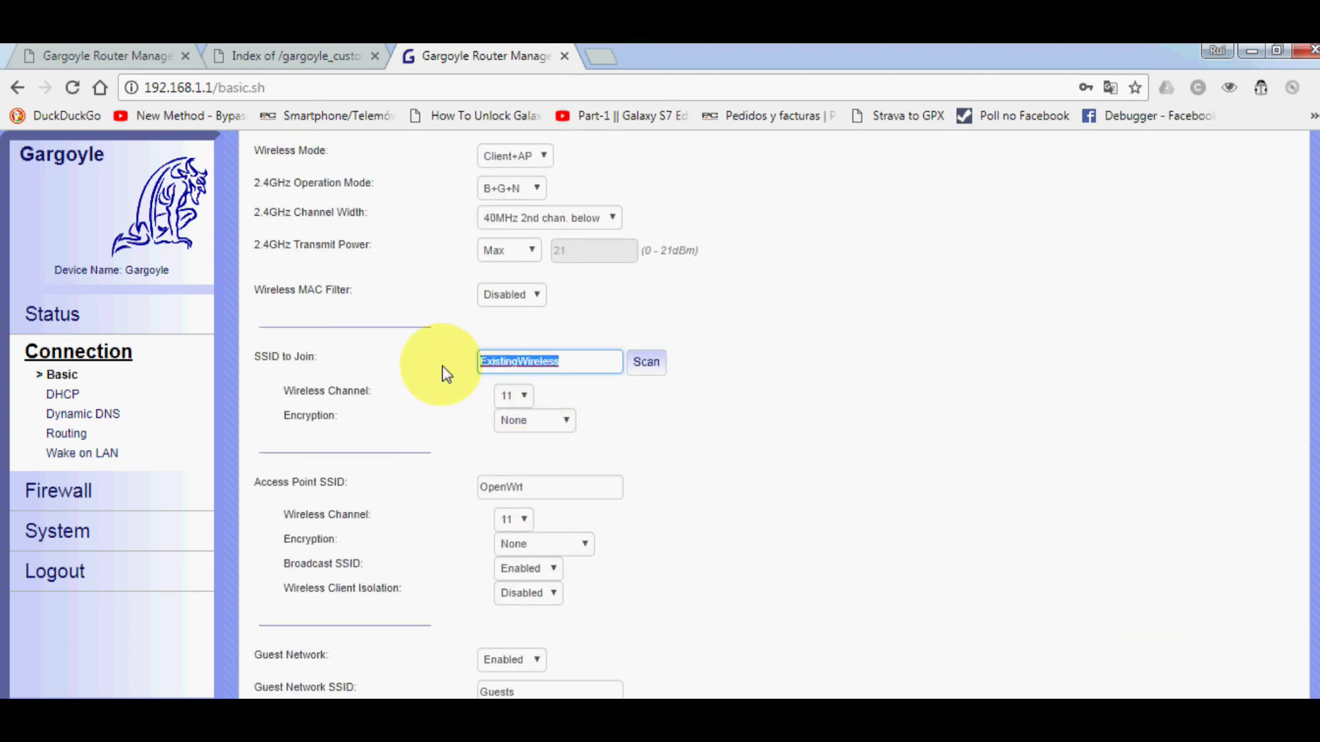
left_click_drag(526, 487, 344, 481)
left_click_drag(271, 357, 340, 368)
left_click_drag(499, 369, 571, 362)
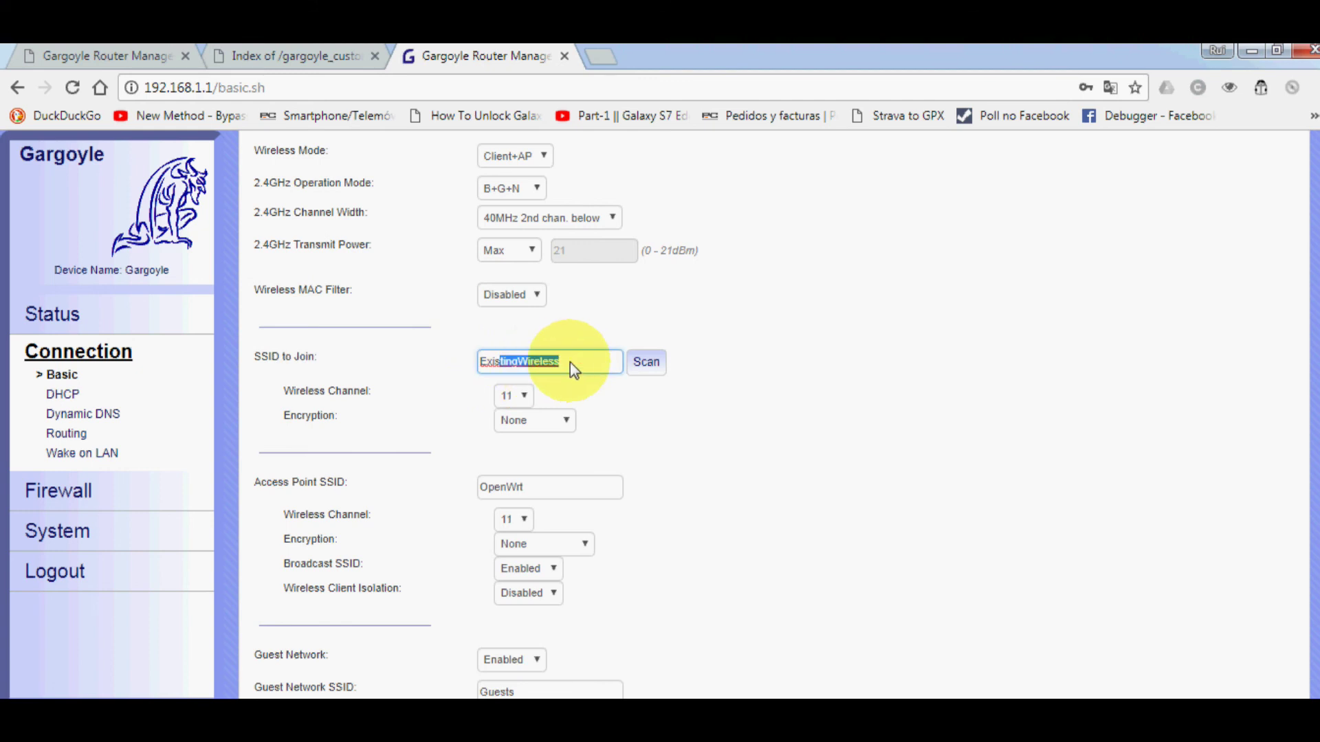
scroll(618, 446, "down", 3)
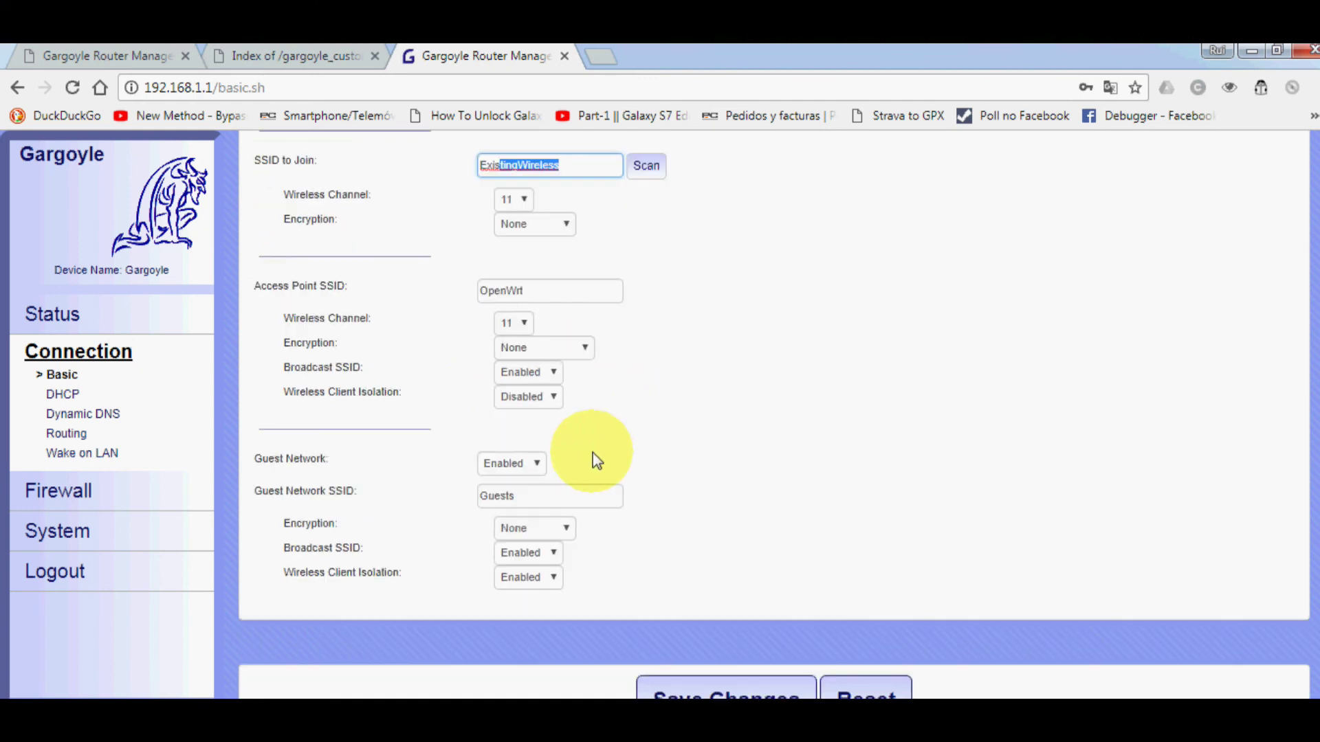
left_click_drag(543, 290, 474, 309)
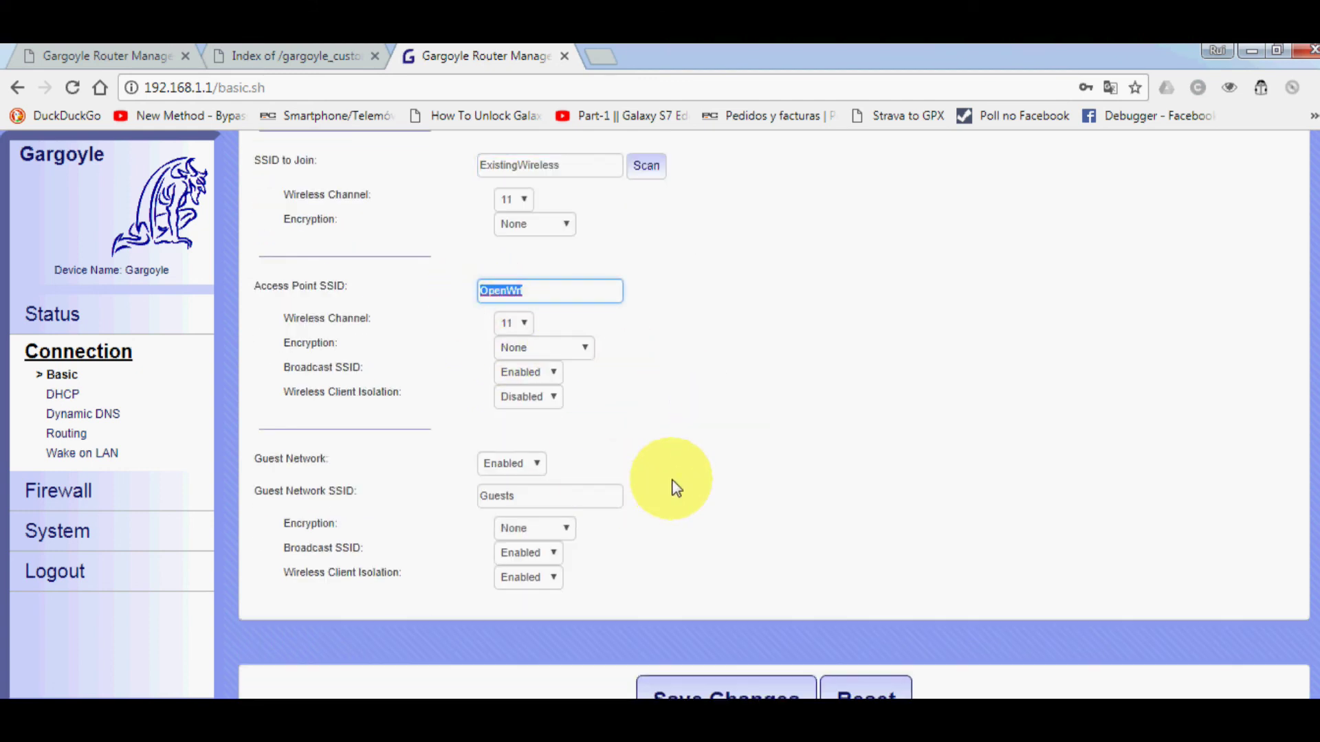
scroll(675, 485, "up", 10)
scroll(570, 292, "up", 2)
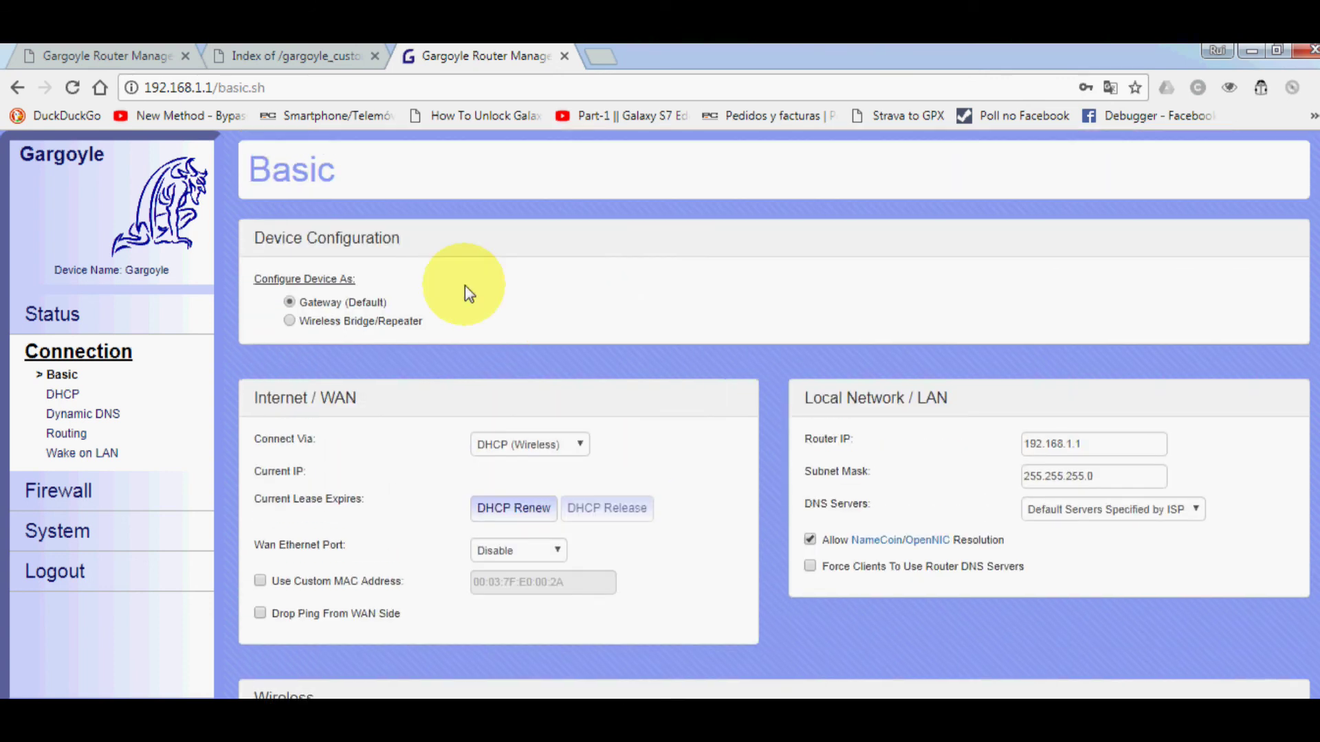
- Configure the device as Wireless Bridge/Repeater with the Repeater set to Repeater Disabled
left_click(290, 327)
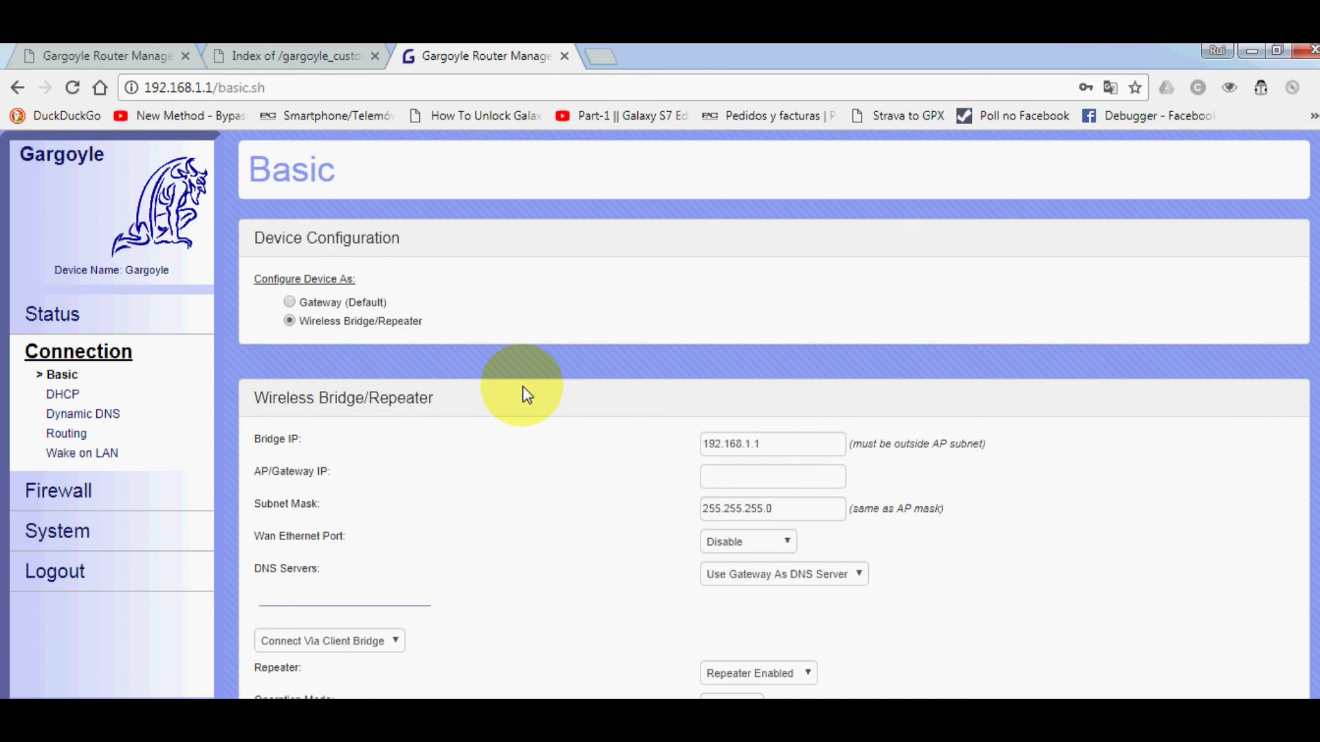
scroll(524, 392, "down", 4)
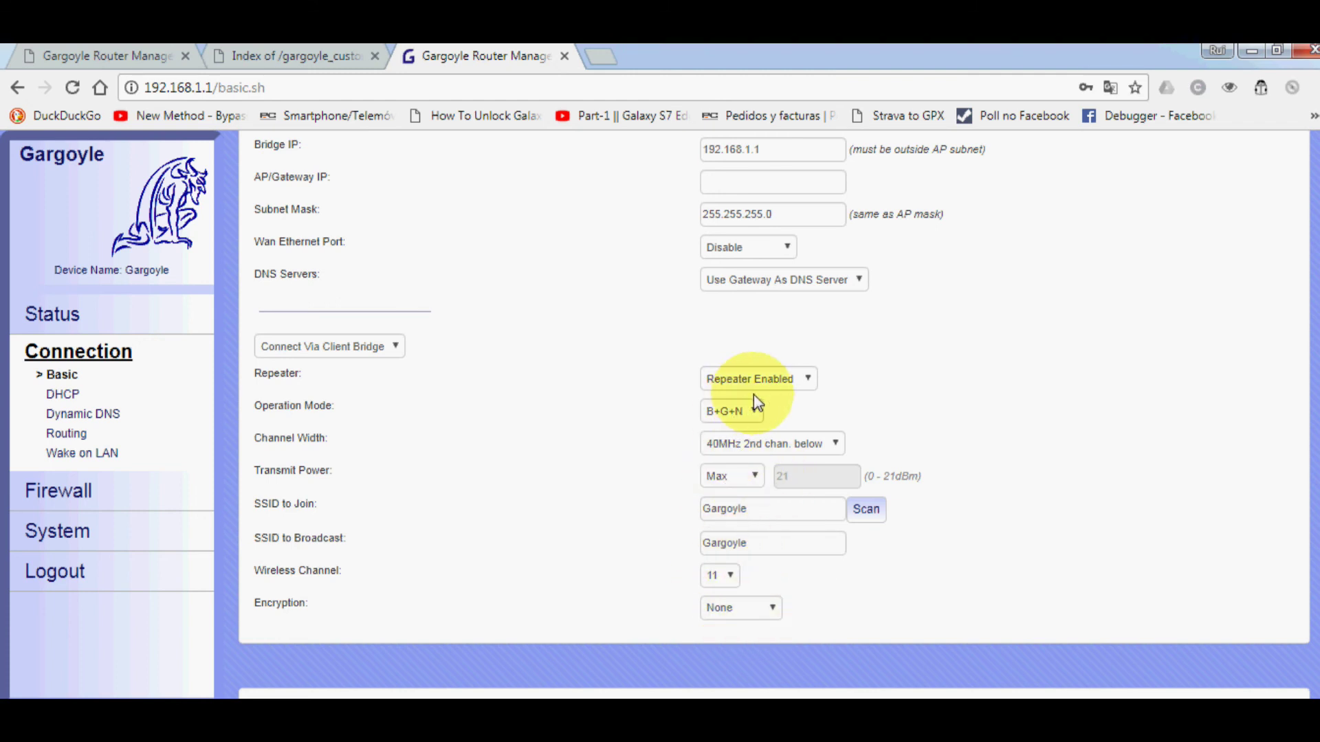
left_click(792, 382)
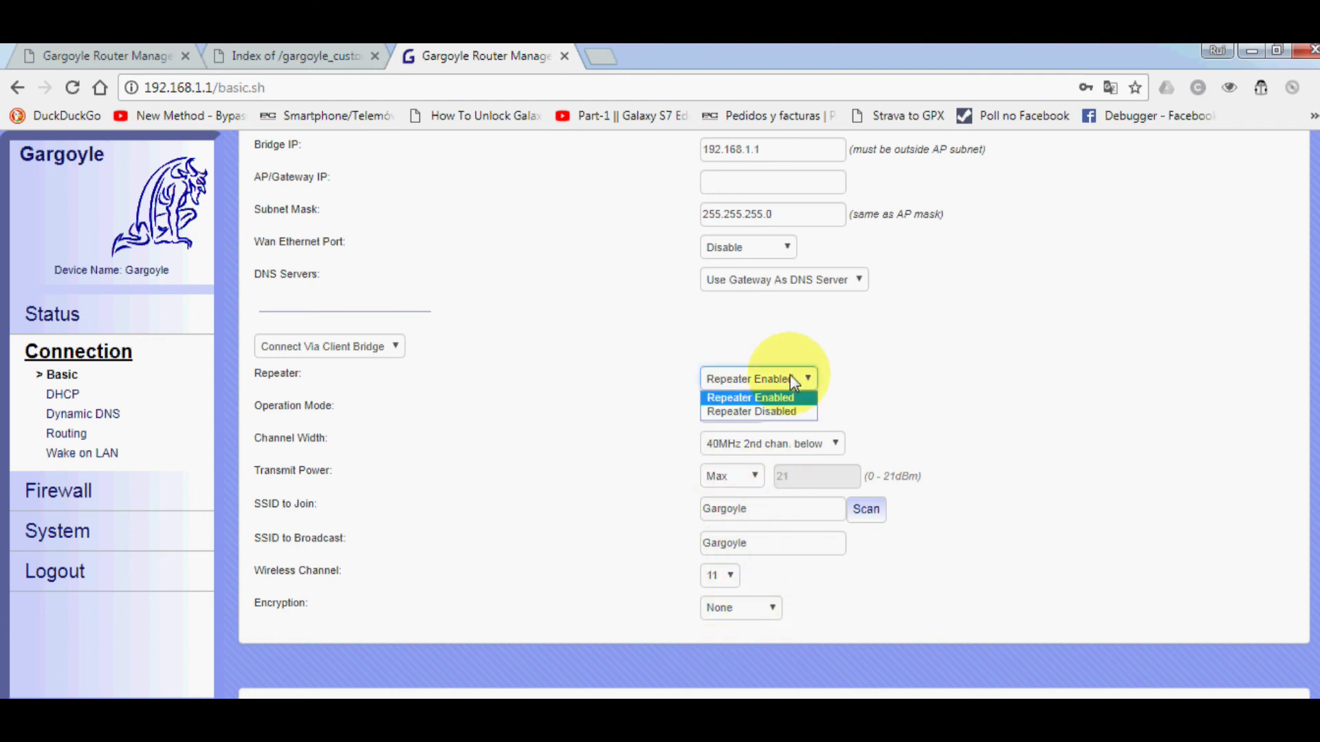
left_click(784, 412)
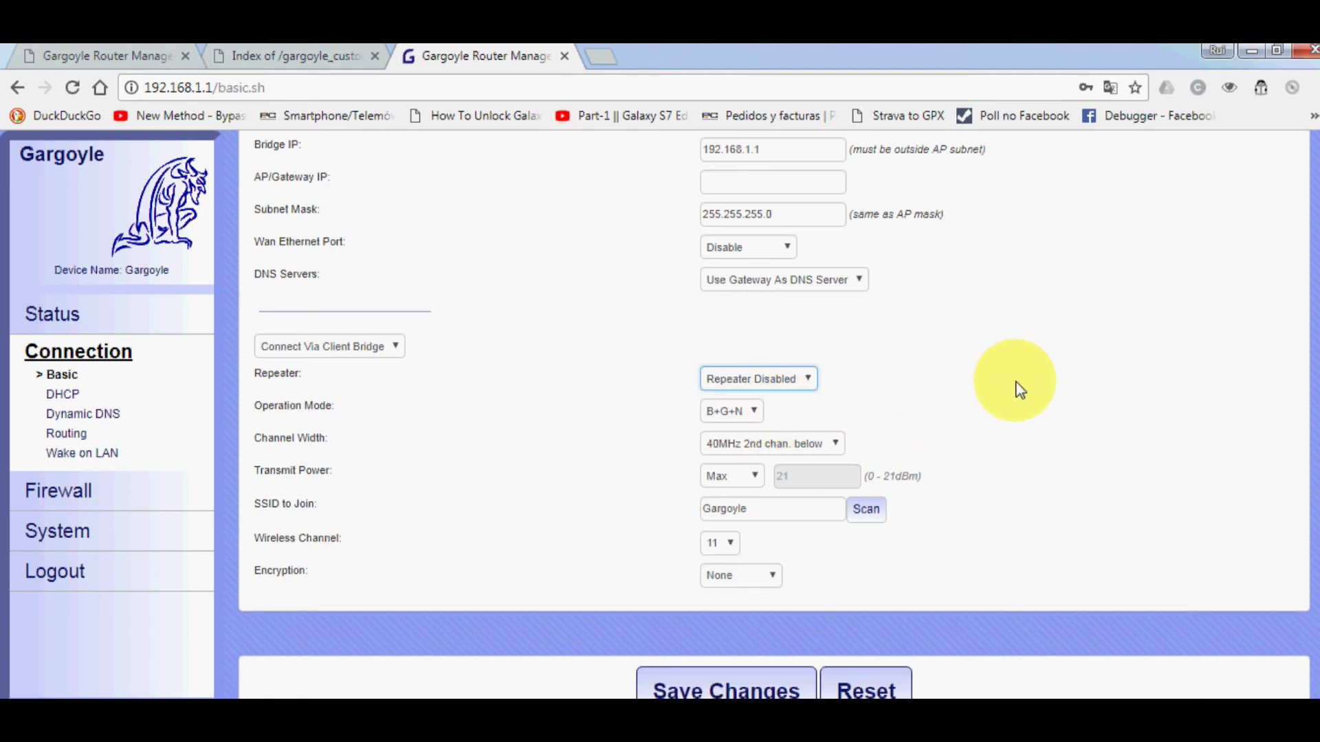
scroll(1017, 386, "up", 3)
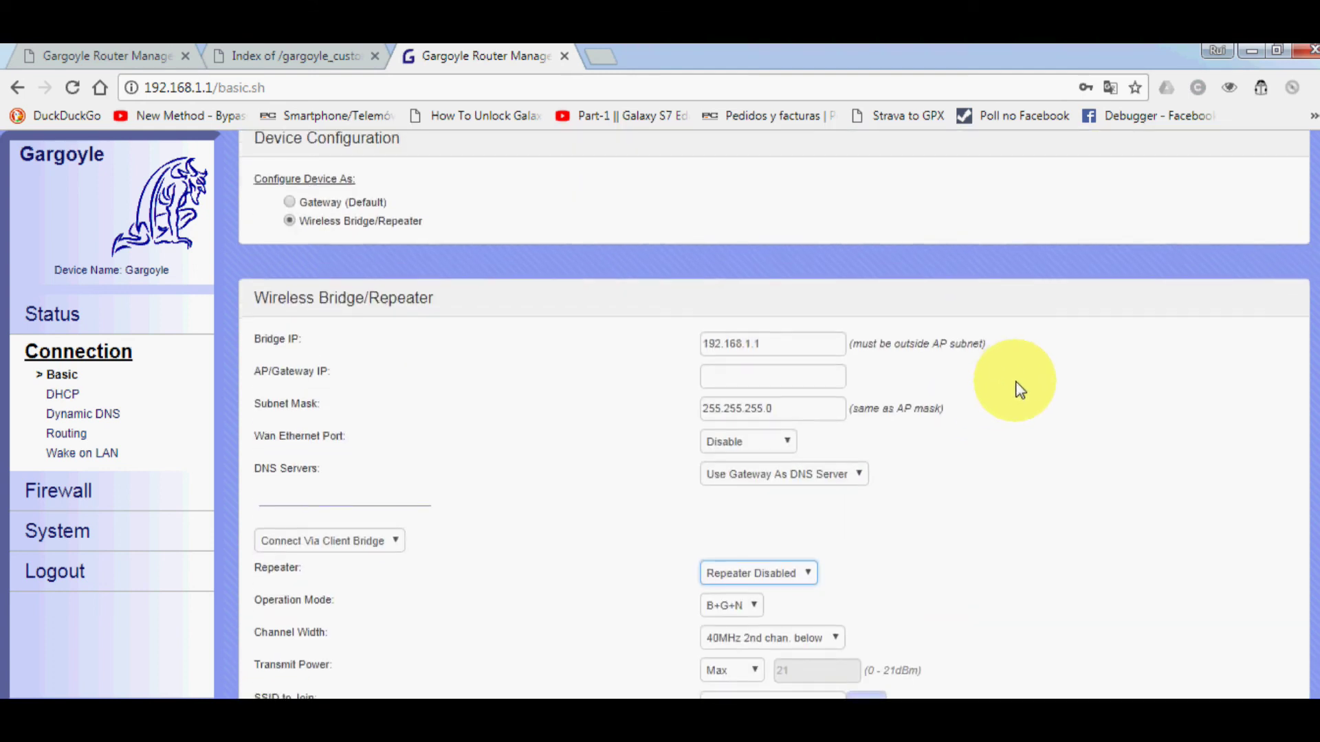
scroll(1011, 399, "down", 3)
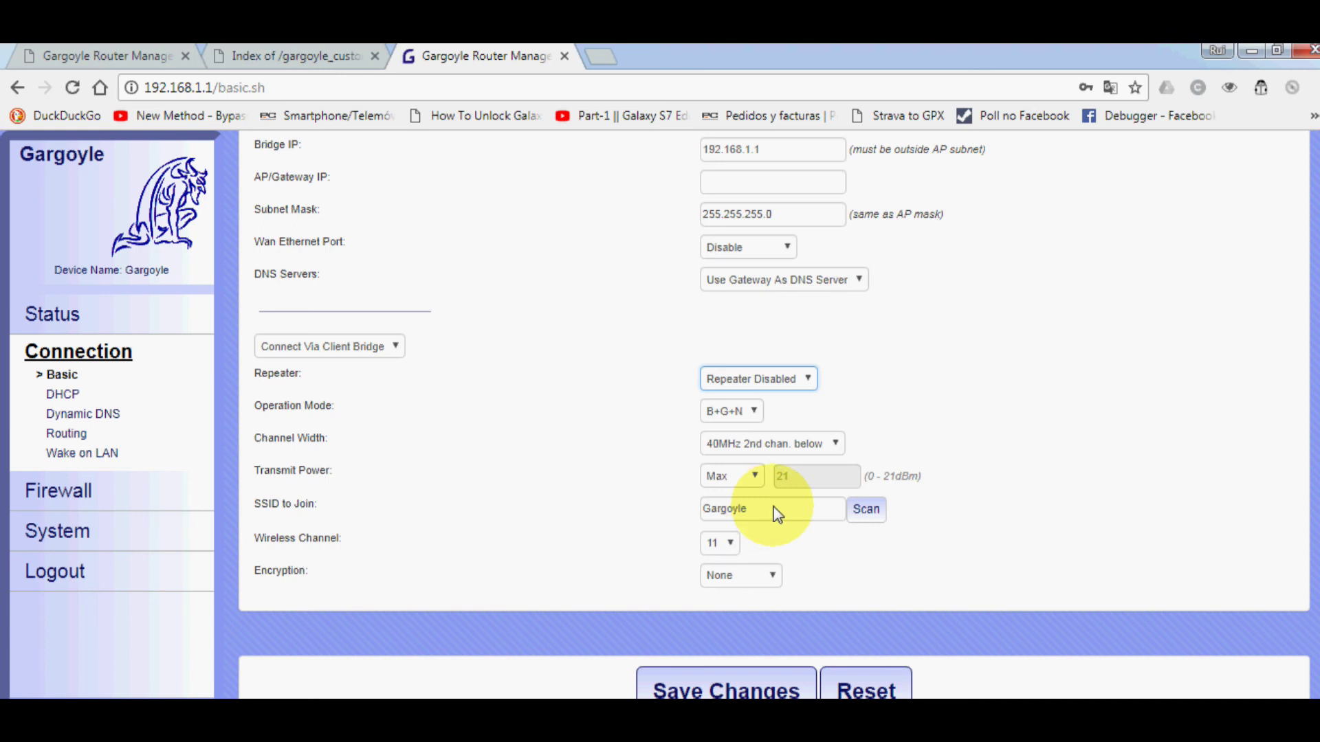
scroll(565, 514, "up", 2)
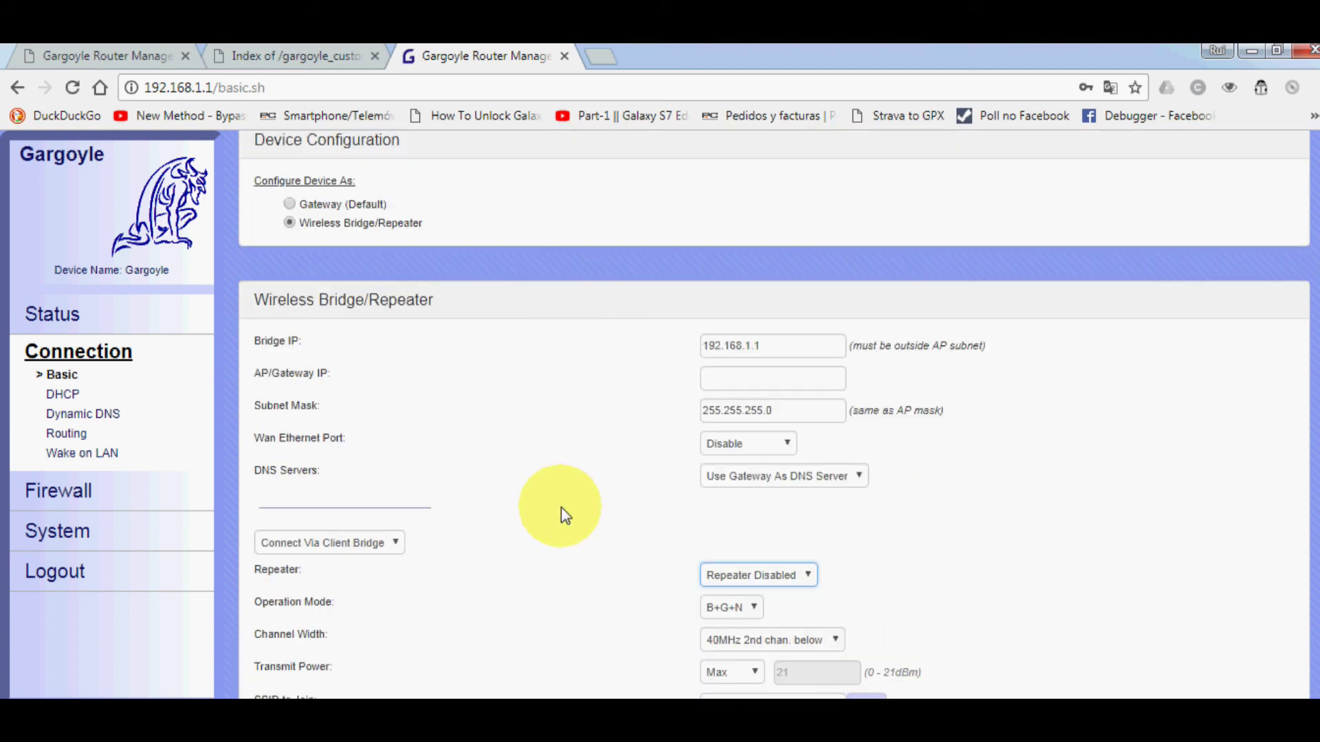
scroll(558, 512, "down", 3)
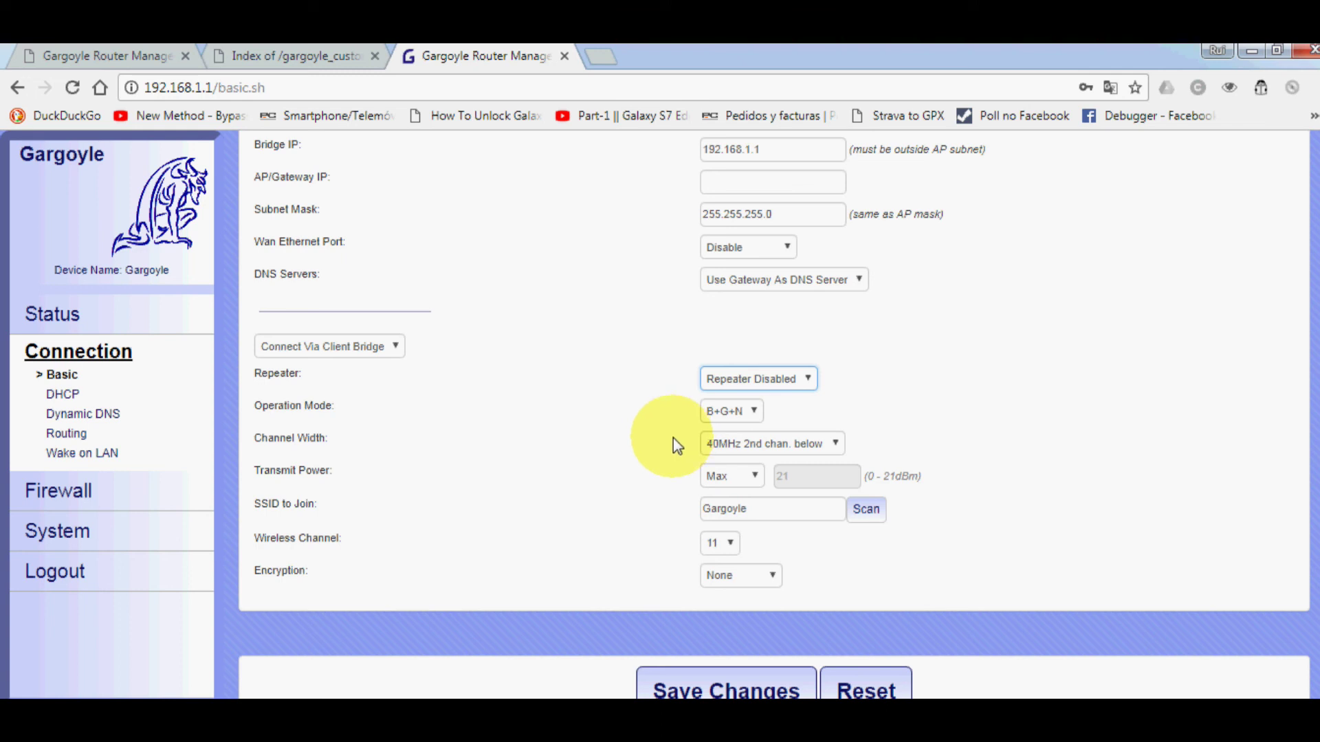
scroll(658, 469, "down", 1)
scroll(655, 472, "up", 4)
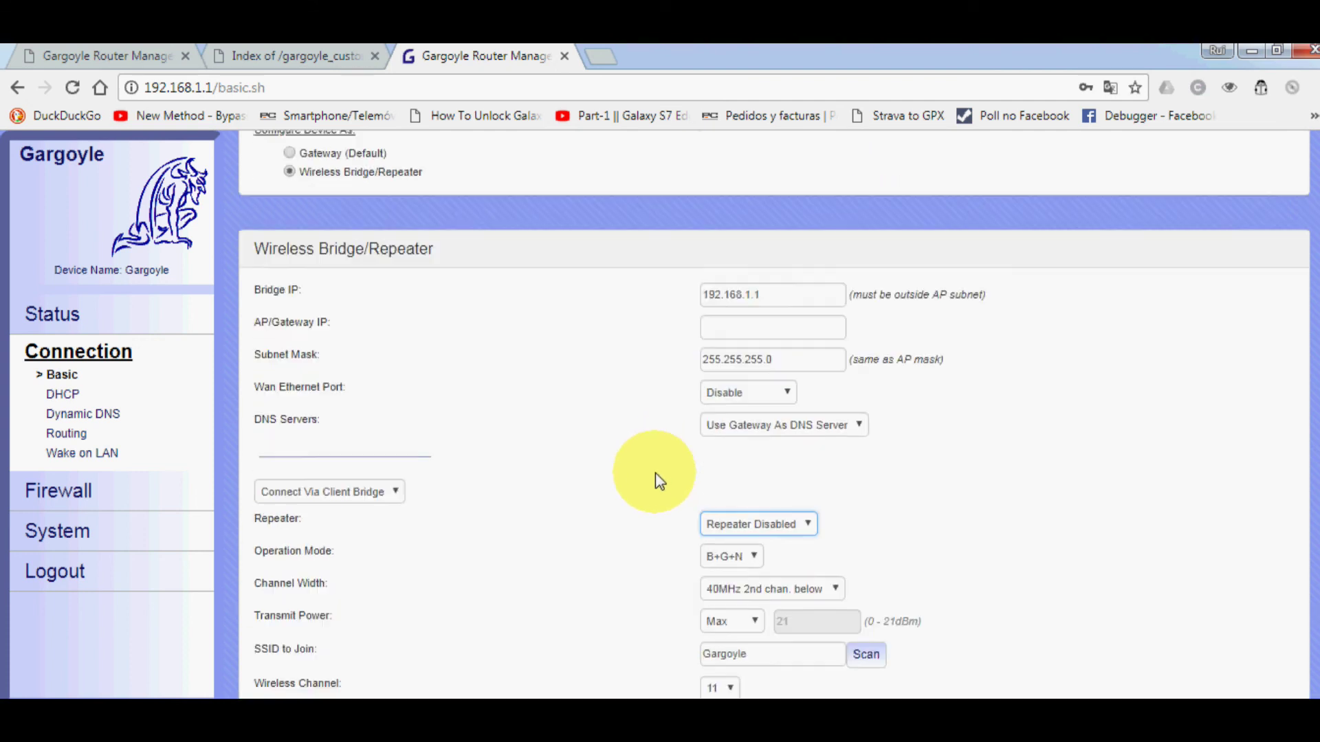
scroll(602, 495, "down", 3)
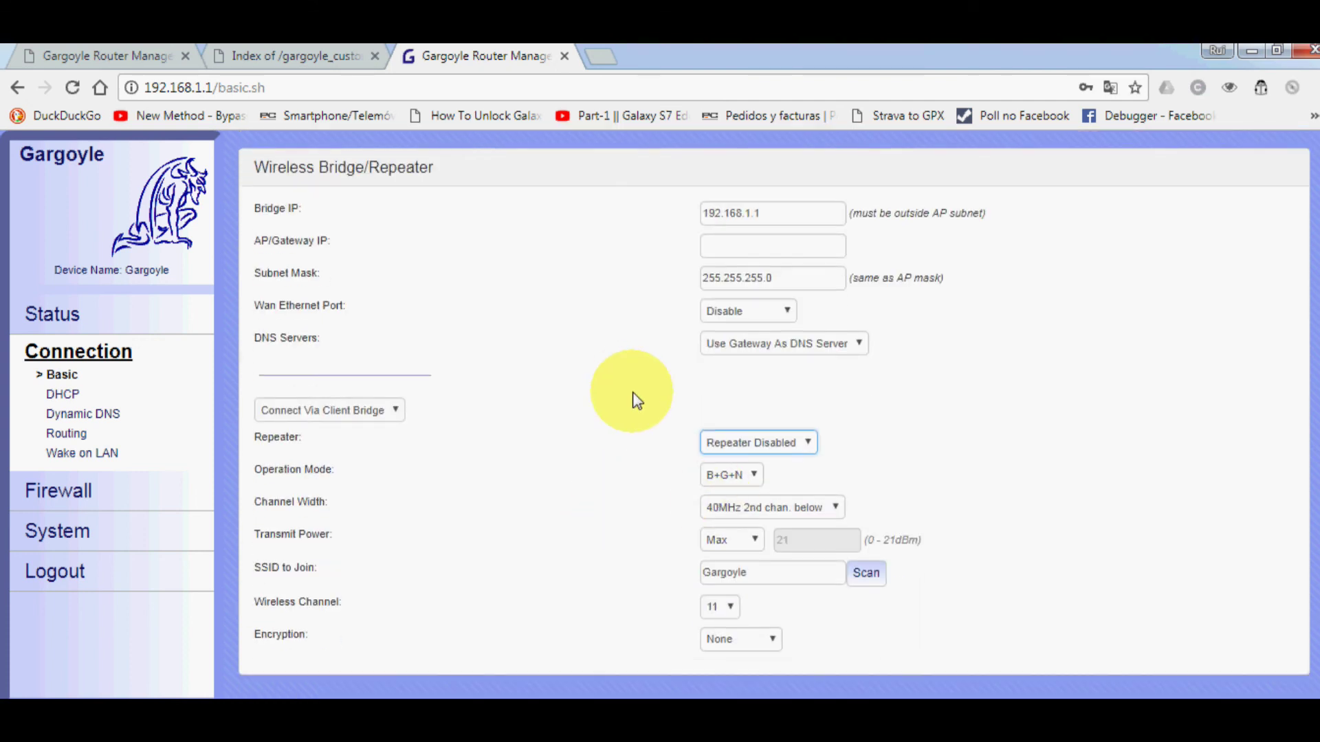
scroll(628, 389, "up", 4)
- Switch back to Gateway (Default) and leave the WAN Connect Via set to DHCP (Wireless)
left_click(302, 302)
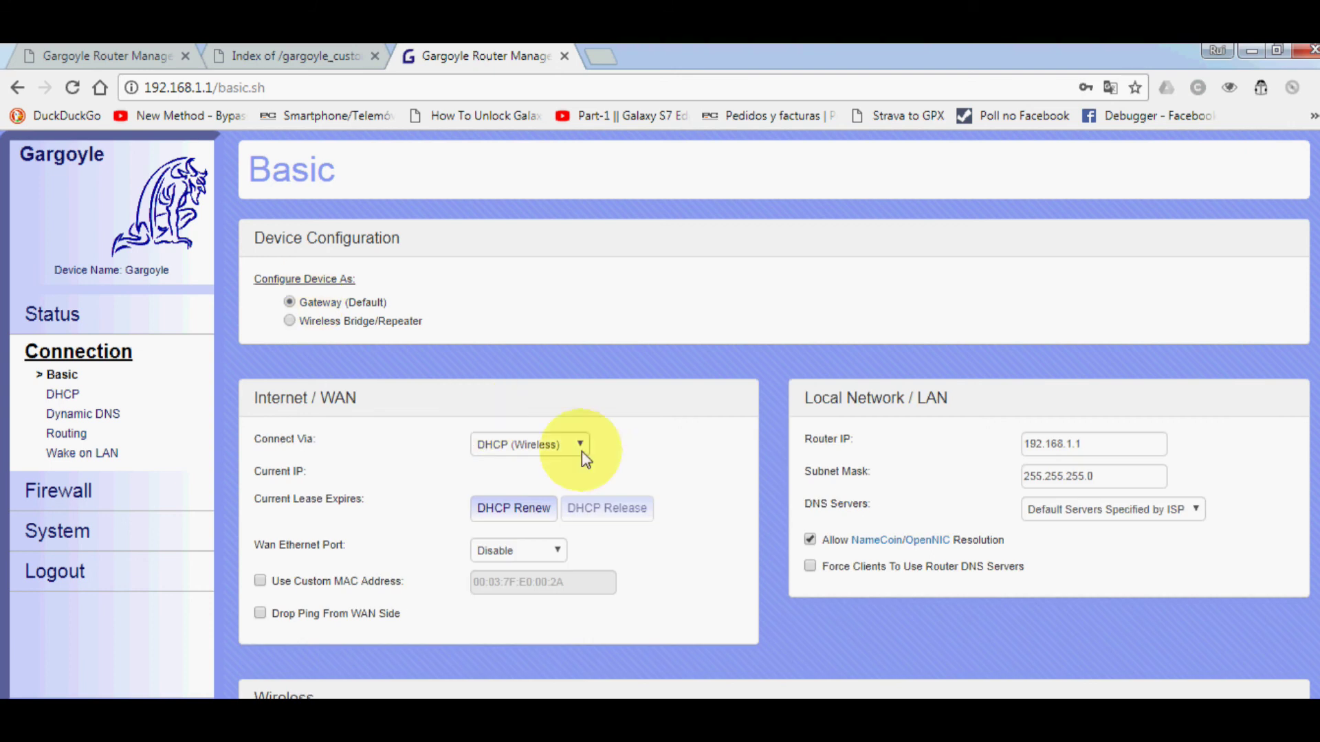
scroll(748, 474, "down", 10)
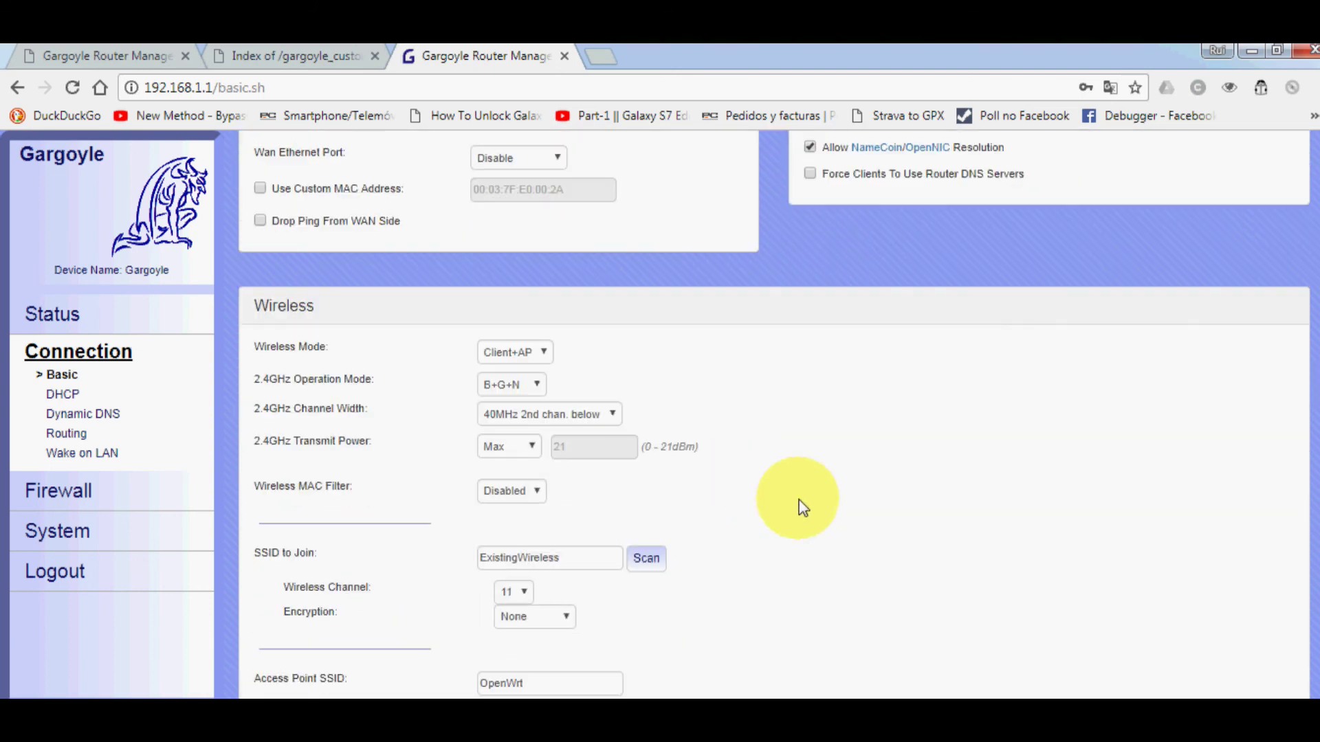
scroll(814, 503, "up", 10)
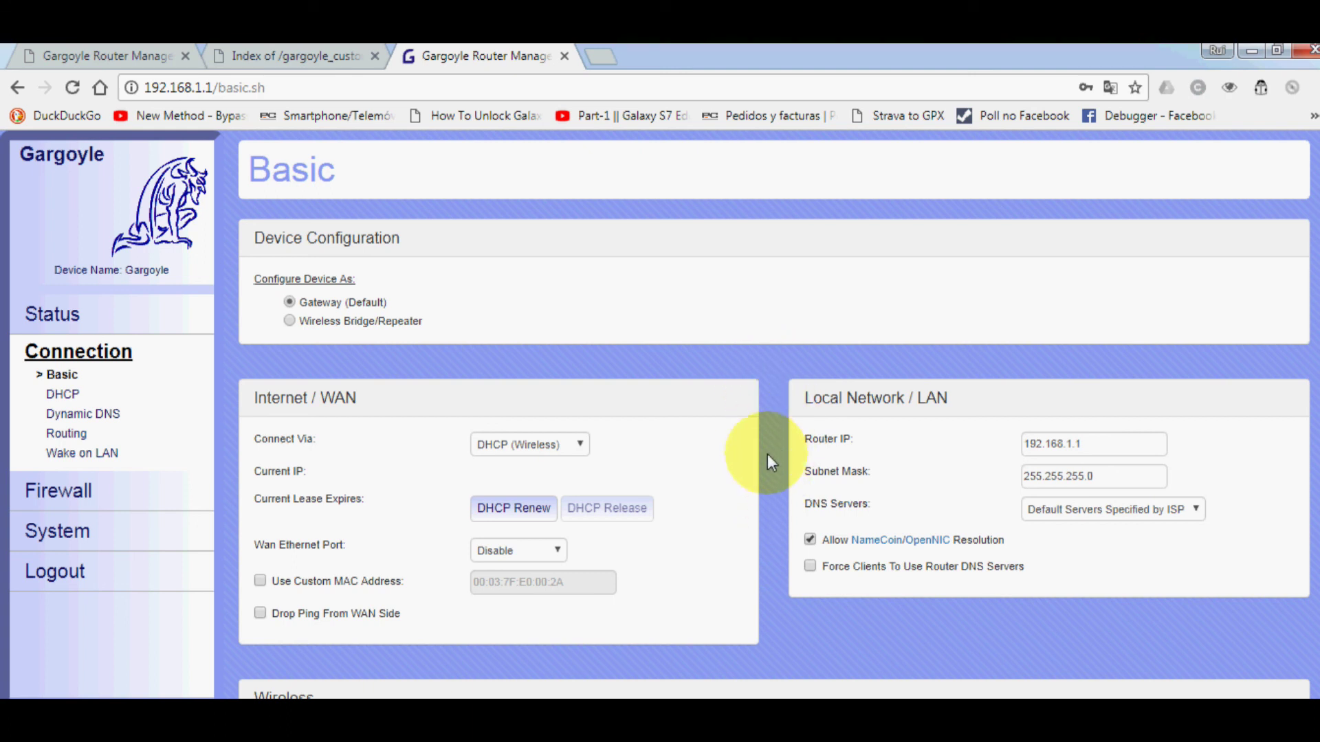
left_click(523, 444)
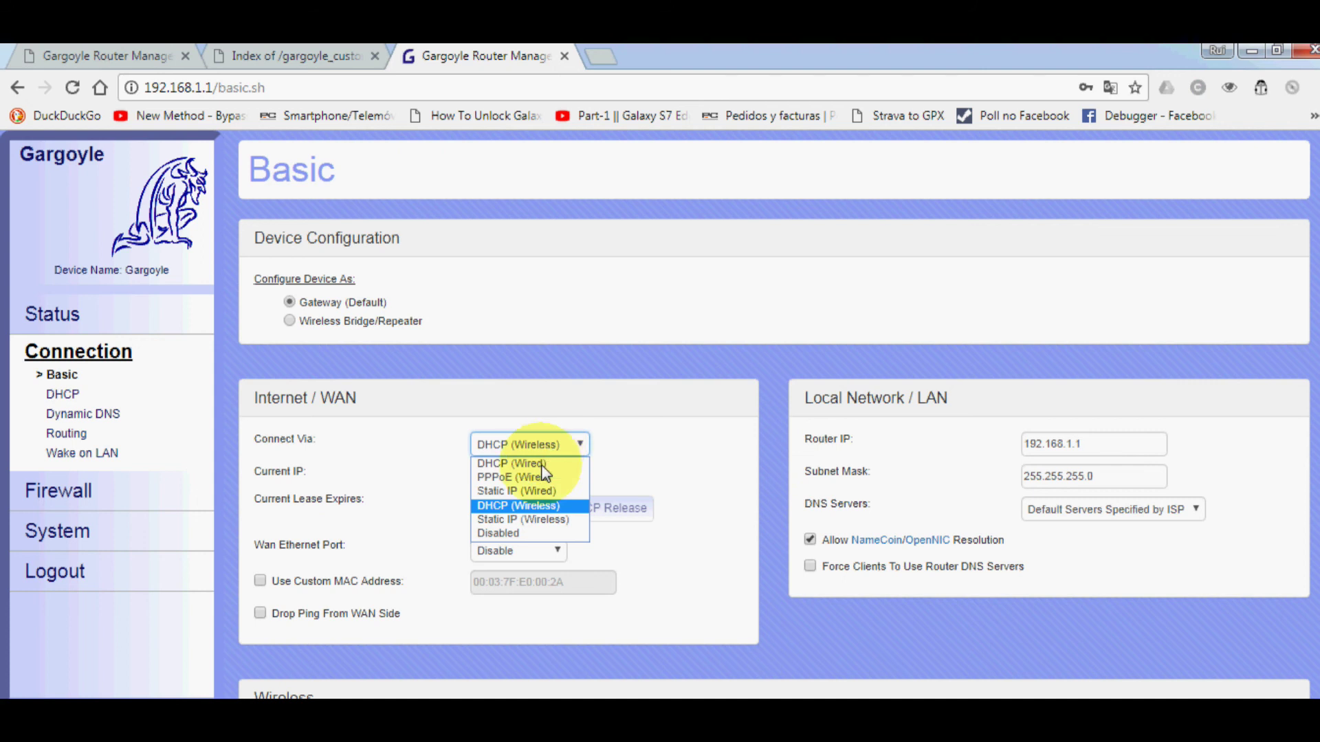
left_click(688, 424)
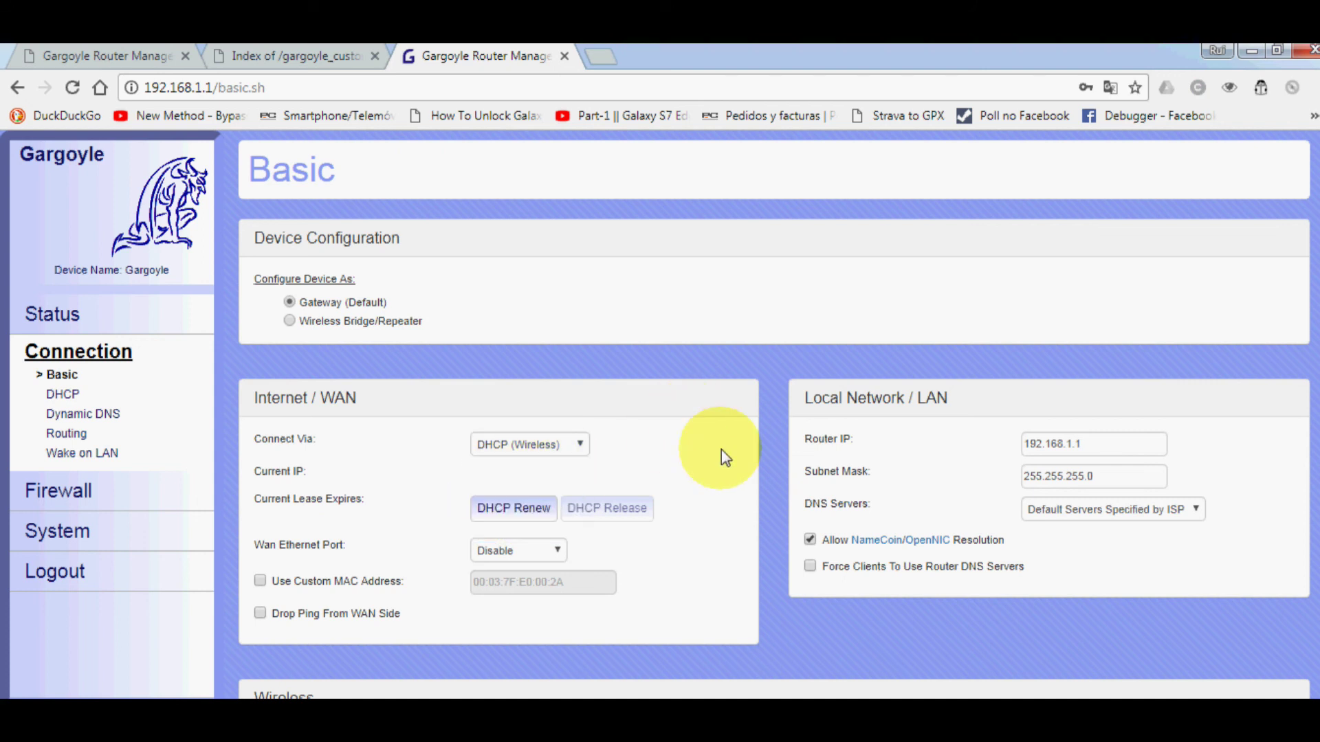
scroll(721, 449, "down", 2)
scroll(736, 464, "up", 2)
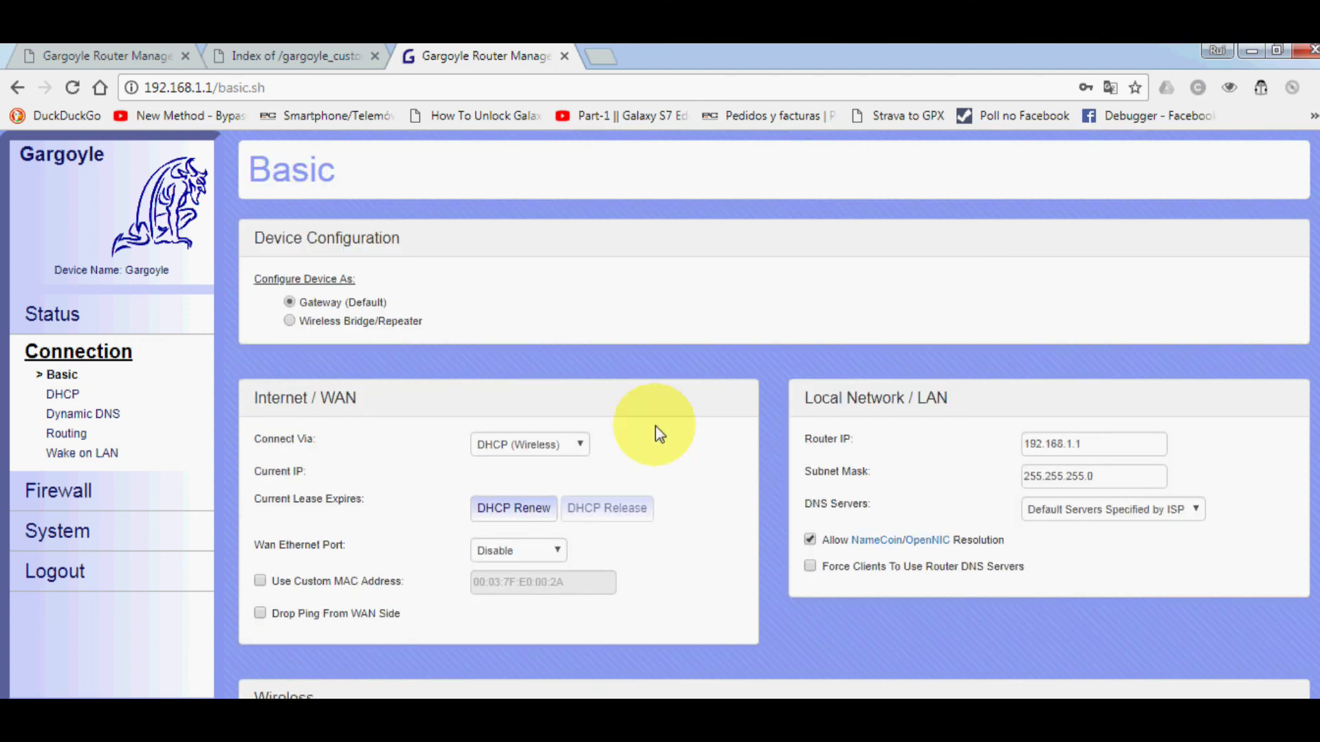
left_click(499, 440)
left_click(609, 378)
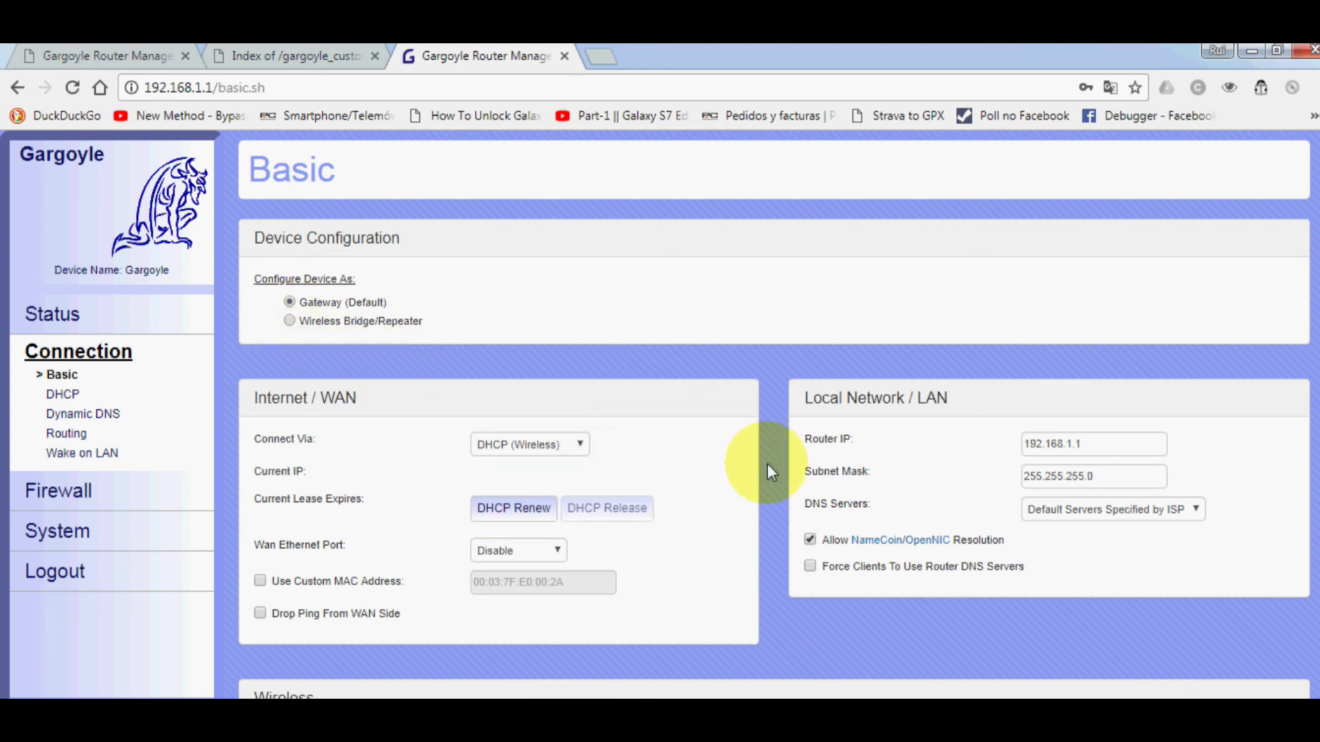
scroll(768, 466, "down", 10)
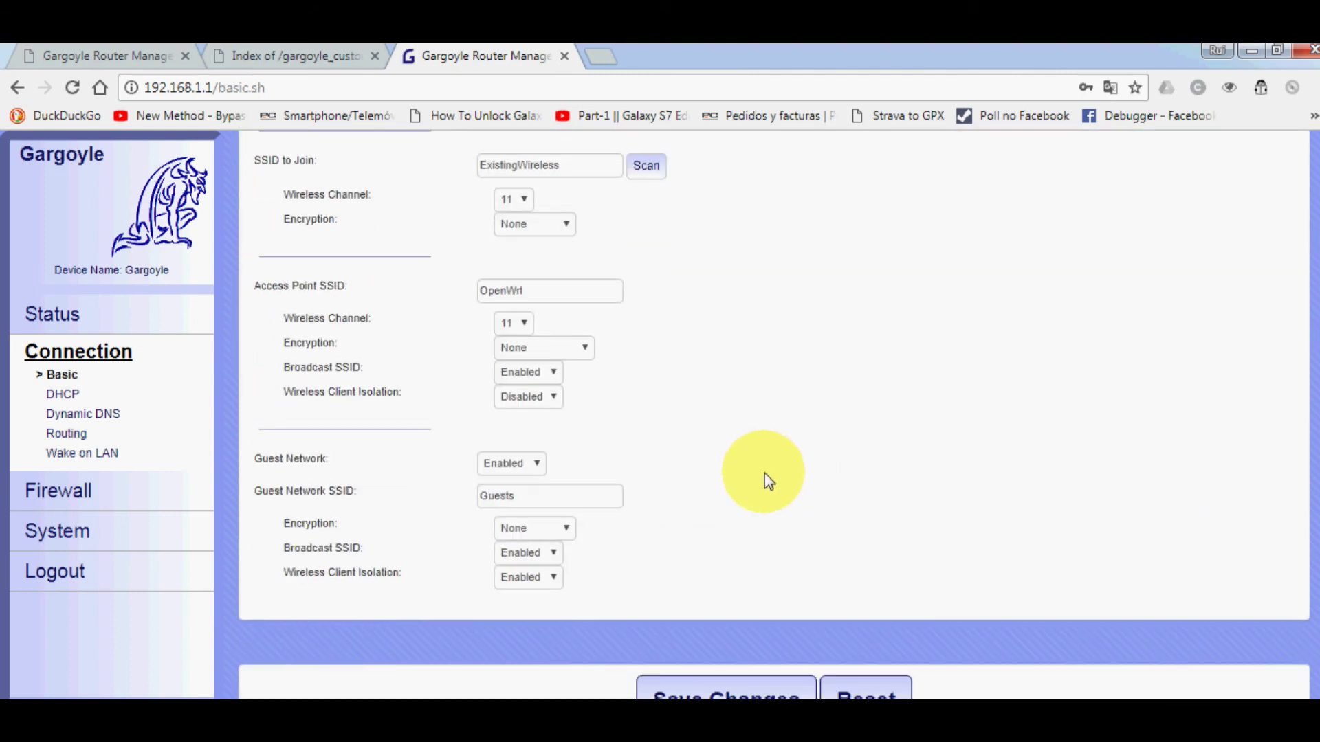
scroll(764, 473, "down", 1)
scroll(765, 473, "up", 10)
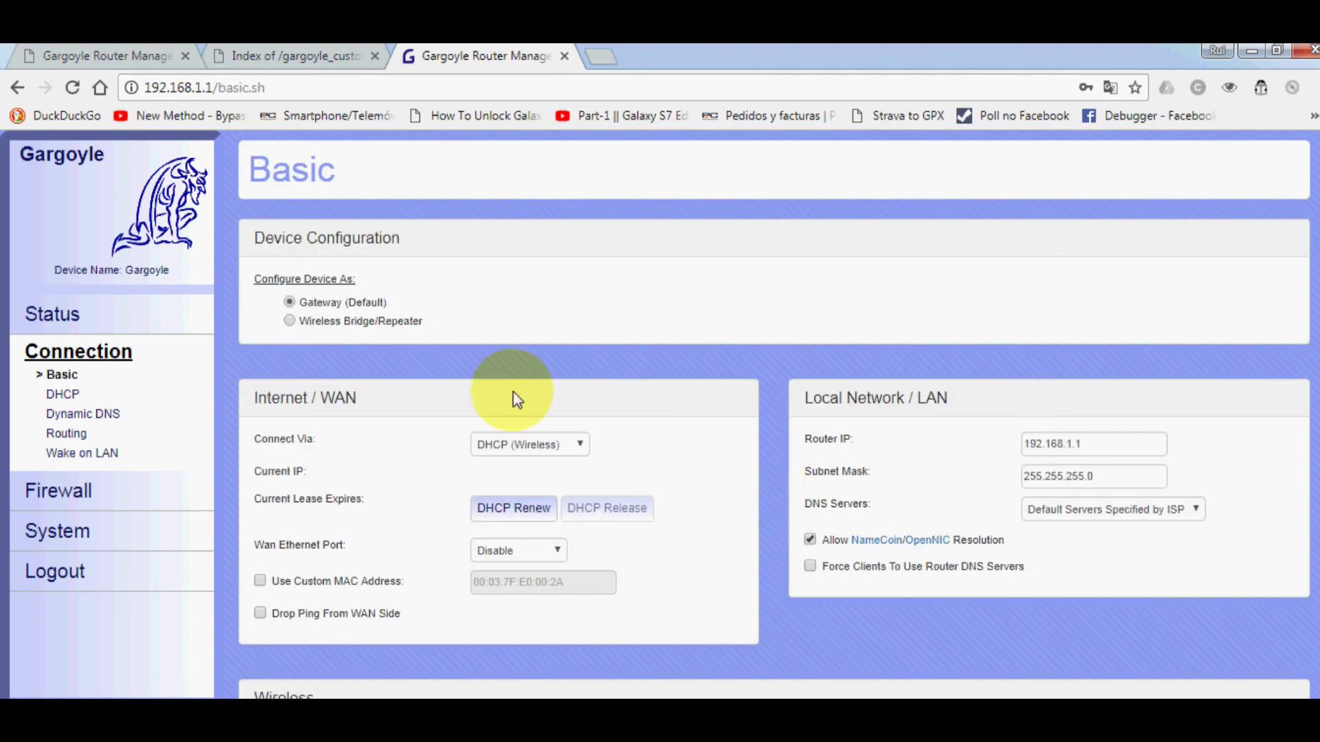